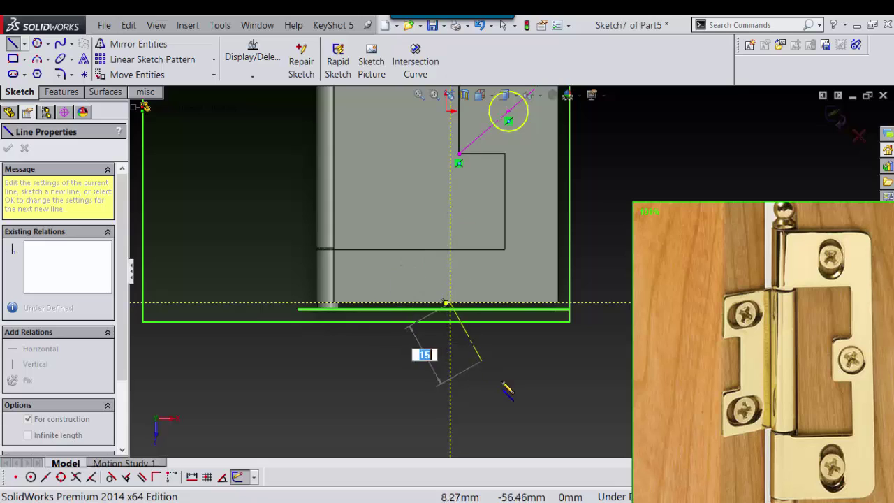
# - Draw a vertical centerline down the hinge leaf, from its bottom edge to its top edge
pyautogui.press('Escape')
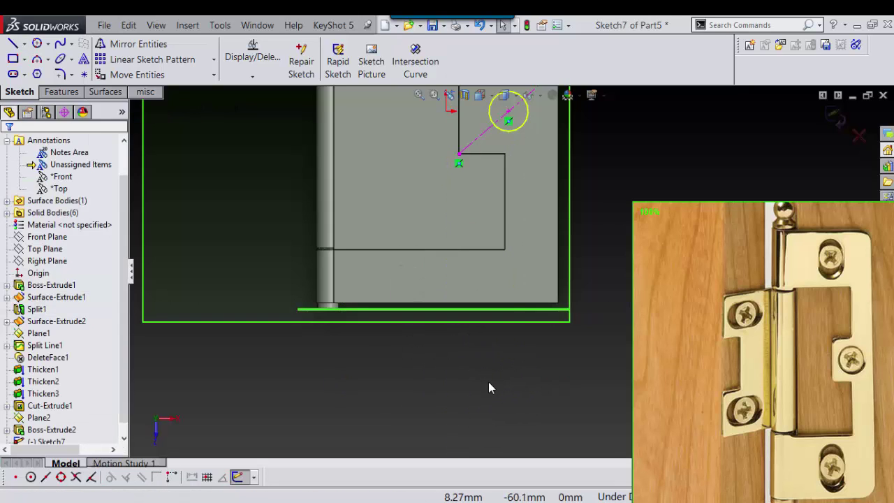
pyautogui.click(451, 302)
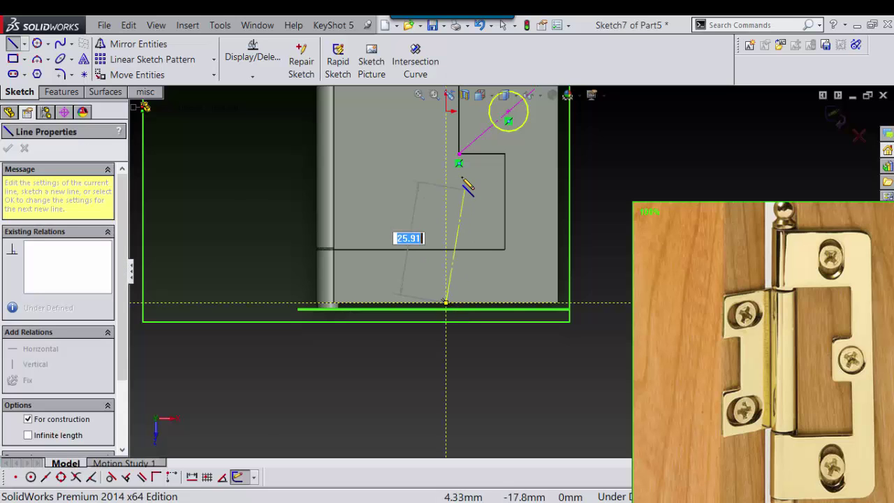
pyautogui.scroll(3, 466, 184)
pyautogui.scroll(3, 463, 185)
pyautogui.scroll(-5, 548, 271)
pyautogui.scroll(-2, 549, 271)
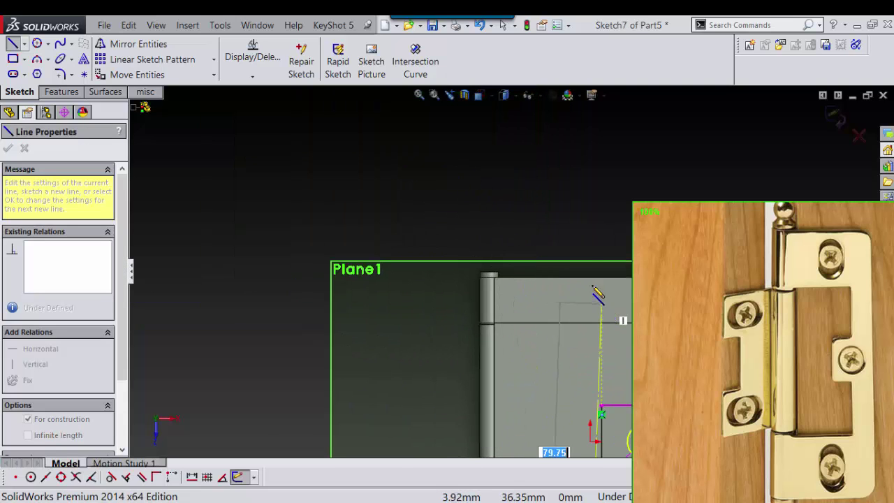
pyautogui.click(592, 279)
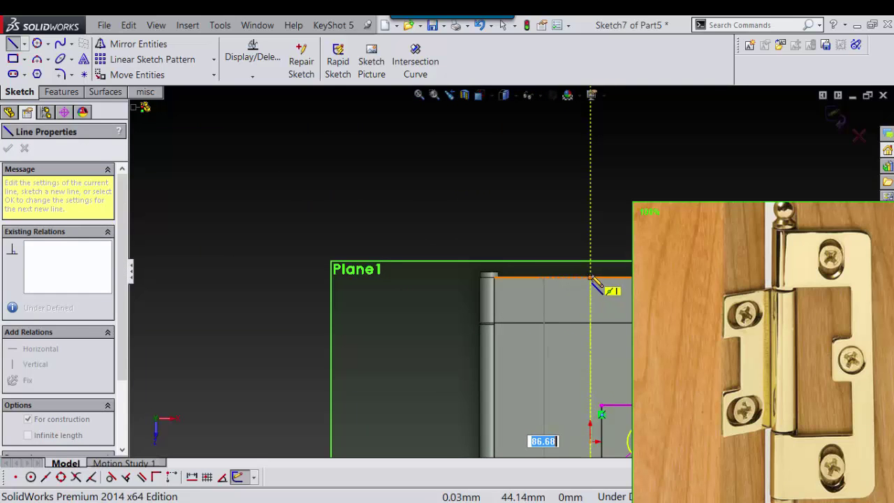
pyautogui.press('Escape')
pyautogui.press('Escape')
pyautogui.scroll(3, 518, 272)
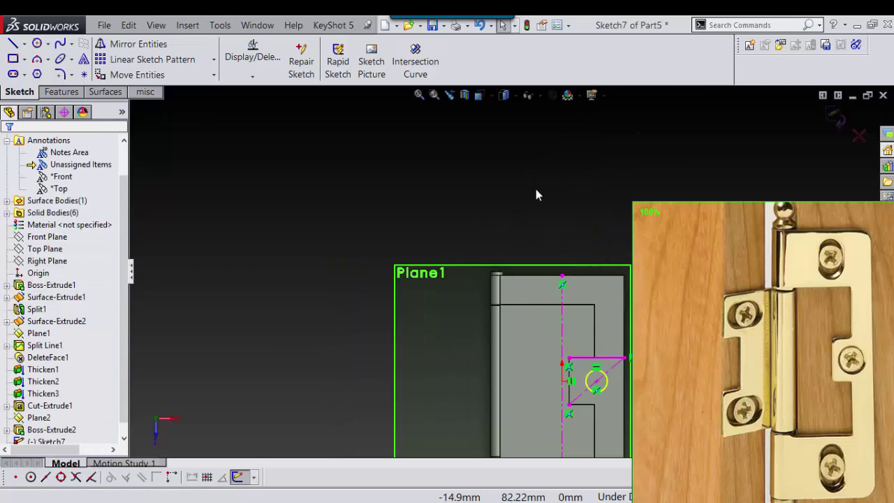
pyautogui.scroll(-2, 534, 185)
pyautogui.keyDown('ctrl'); pyautogui.moveTo(507, 194); pyautogui.dragTo(431, 152, button='middle'); pyautogui.keyUp('ctrl')
pyautogui.scroll(-3, 345, 153)
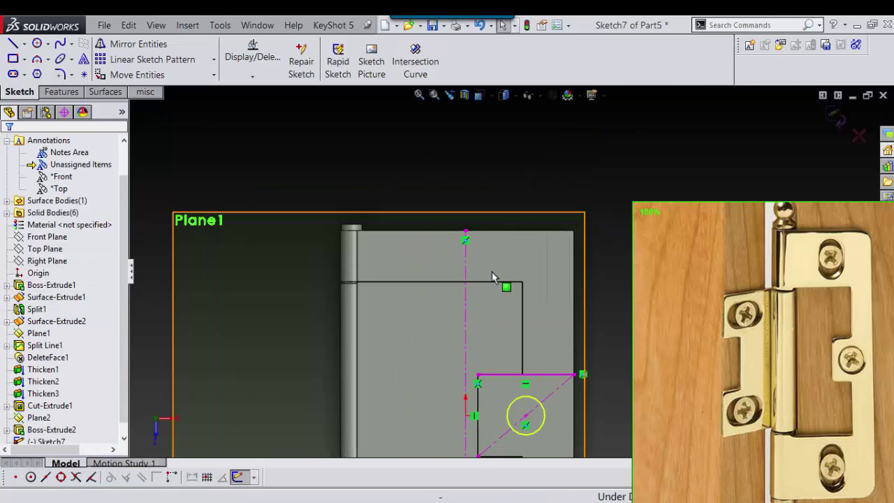
# - Draw a narrow straight slot centred on the vertical centerline near the leaf's top edge
pyautogui.click(22, 73)
pyautogui.scroll(-2, 480, 273)
pyautogui.scroll(-3, 483, 224)
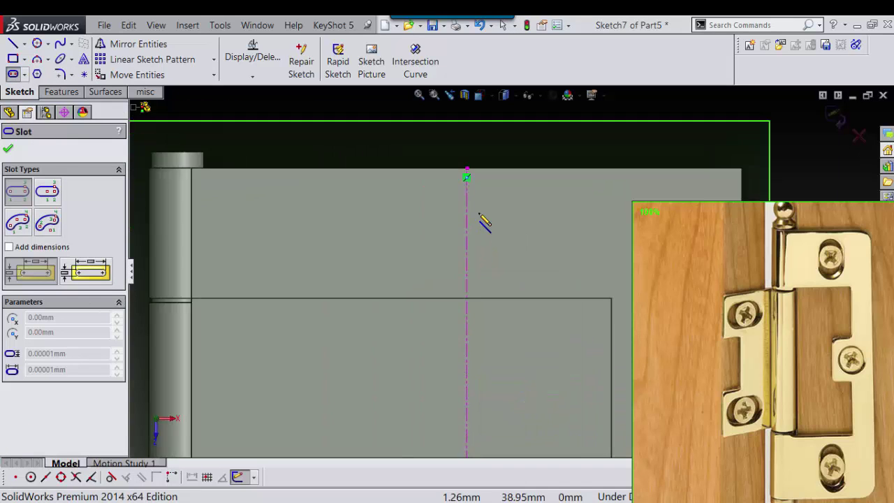
pyautogui.scroll(-3, 482, 218)
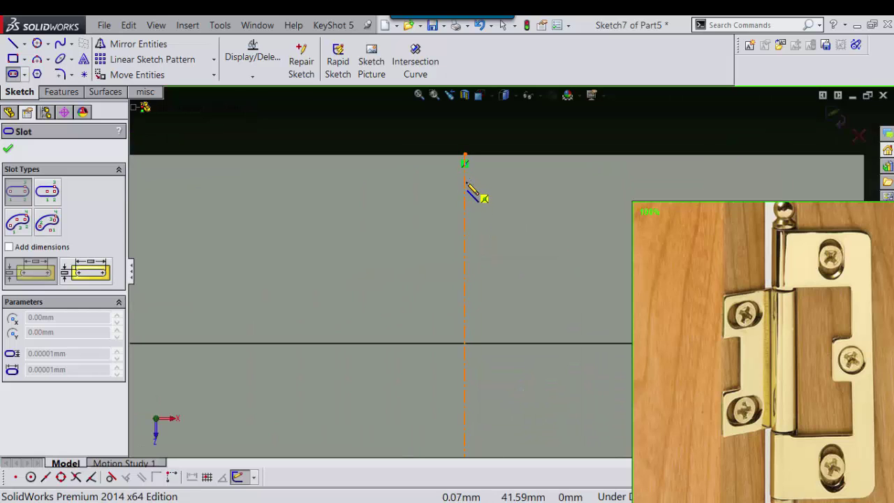
pyautogui.click(466, 182)
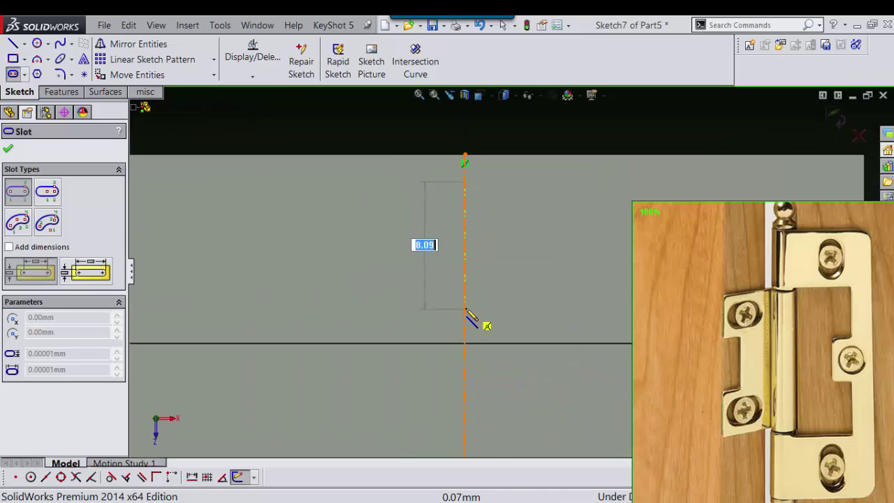
pyautogui.click(466, 310)
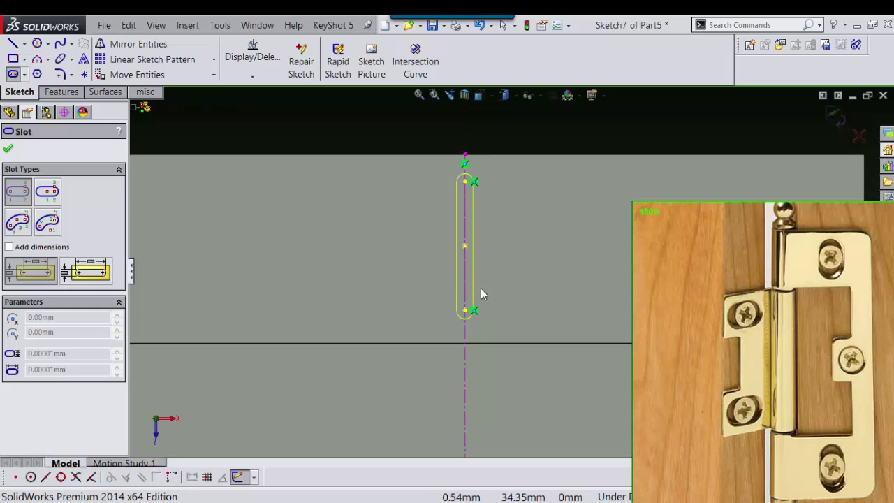
pyautogui.click(481, 273)
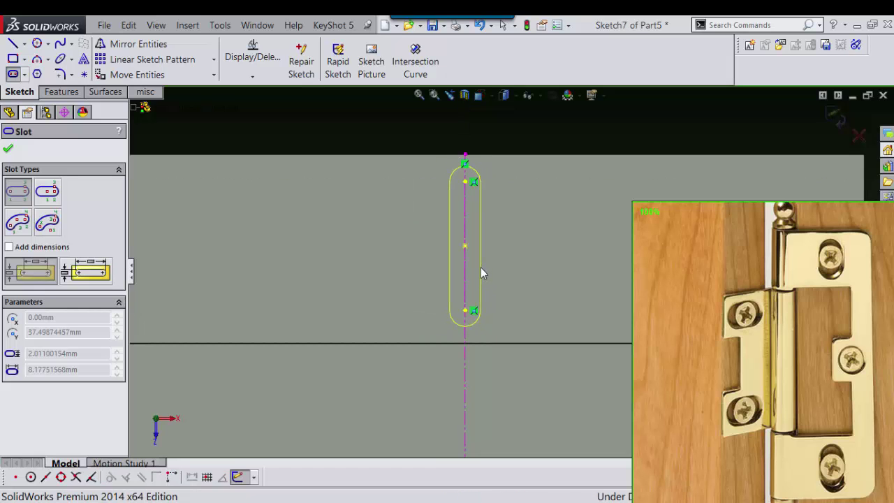
pyautogui.click(481, 268)
pyautogui.moveTo(583, 207); pyautogui.dragTo(540, 183, button='right')
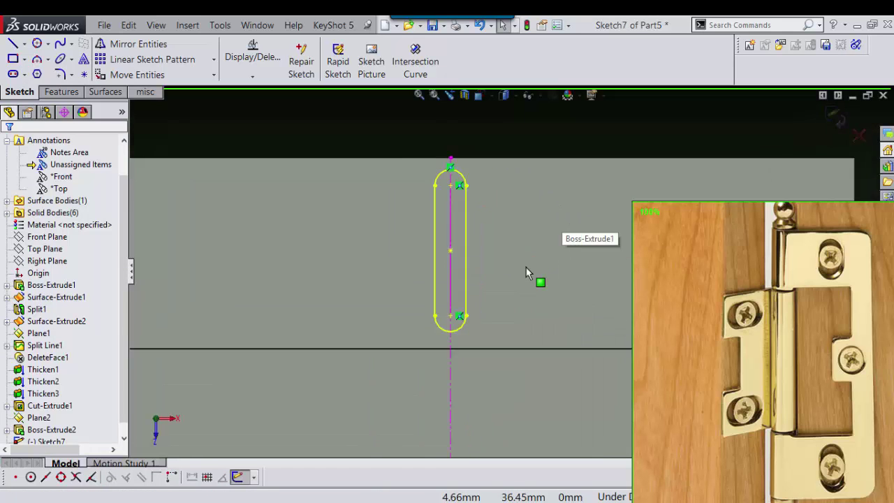
# - Shorten the top slot by pulling its upper and lower ends toward each other
pyautogui.scroll(-2, 531, 262)
pyautogui.moveTo(435, 173); pyautogui.dragTo(435, 189)
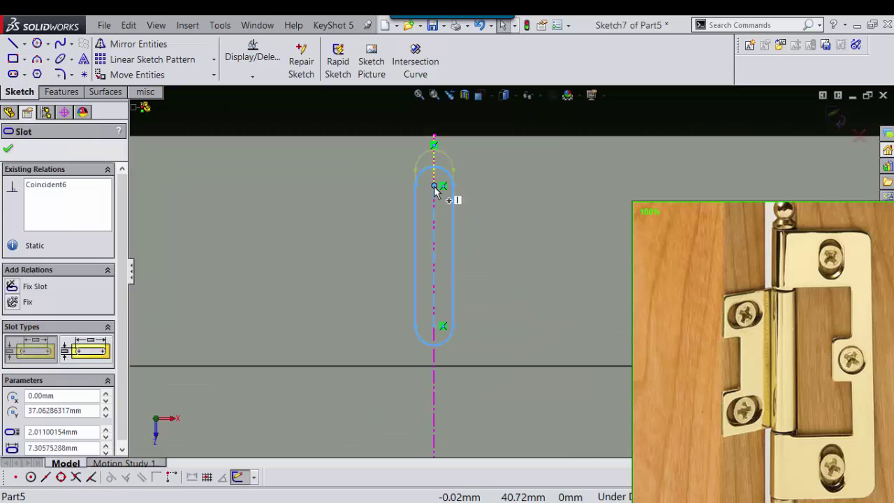
pyautogui.moveTo(434, 327); pyautogui.dragTo(430, 310)
pyautogui.scroll(3, 475, 283)
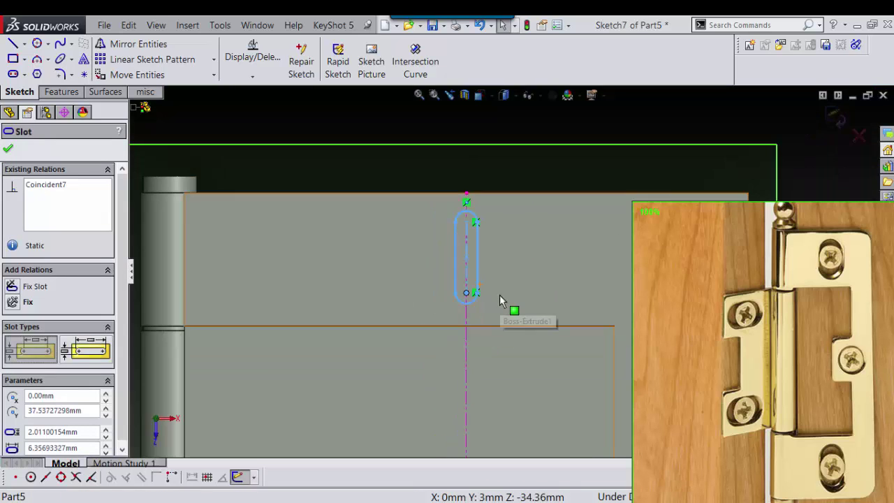
pyautogui.scroll(-2, 543, 244)
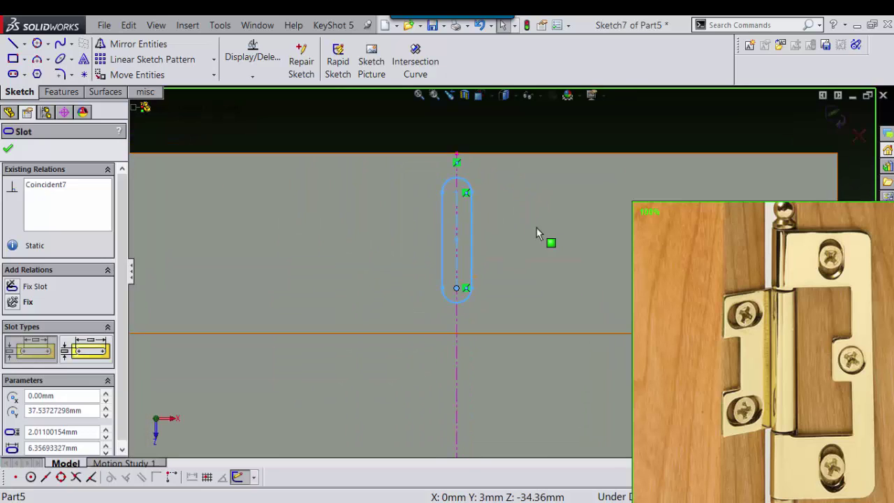
pyautogui.scroll(1, 517, 203)
pyautogui.scroll(1, 503, 189)
pyautogui.scroll(-1, 503, 189)
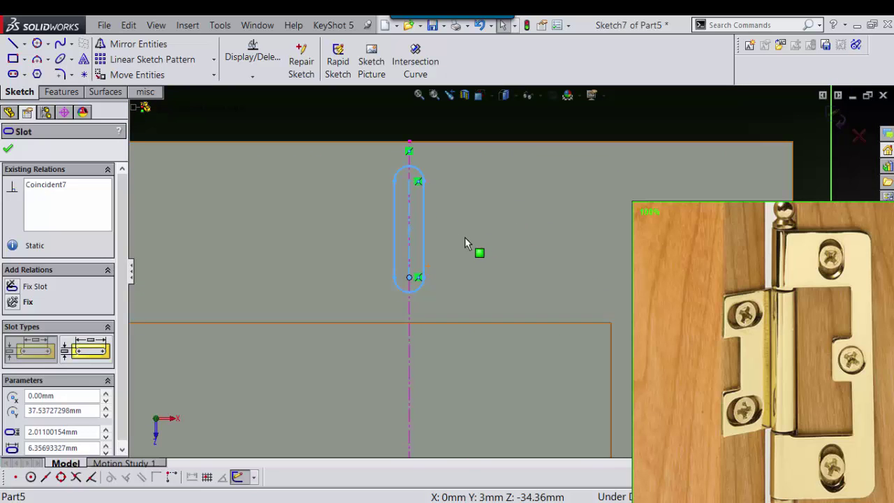
# - Widen the top slot to about 3.08 mm by dragging its straight side outward
pyautogui.click(425, 225)
pyautogui.moveTo(440, 219); pyautogui.dragTo(431, 221)
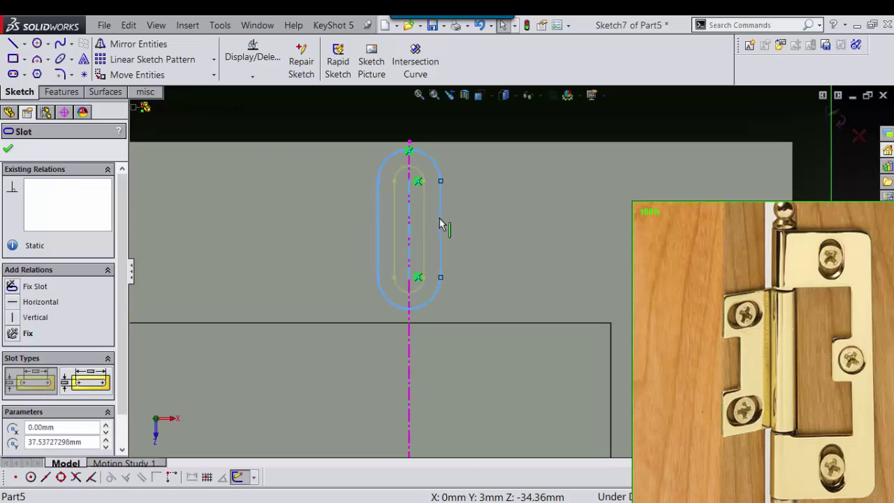
pyautogui.scroll(2, 433, 222)
pyautogui.scroll(1, 454, 239)
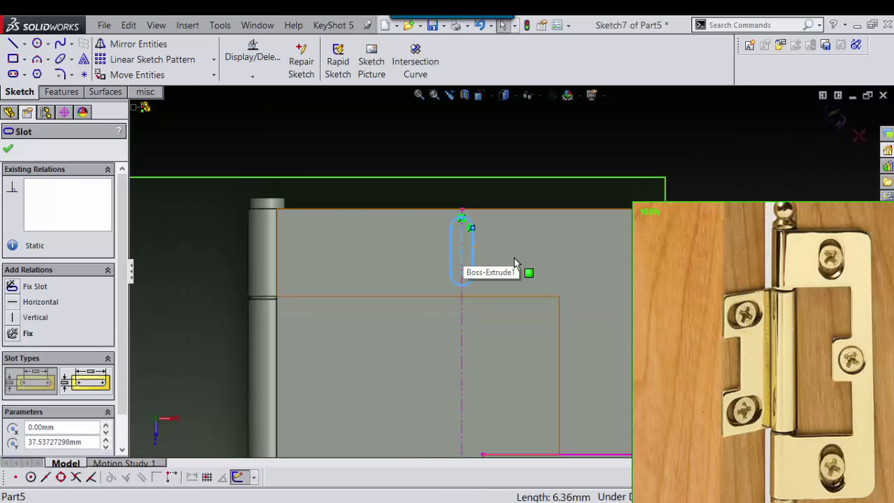
pyautogui.scroll(-1, 461, 253)
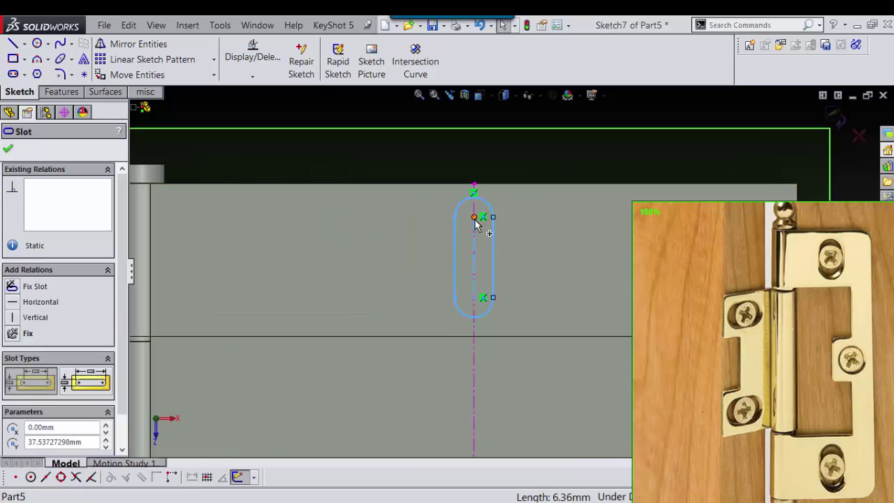
# - Shorten the top slot further to about 3.84 mm long
pyautogui.moveTo(475, 218); pyautogui.dragTo(475, 237)
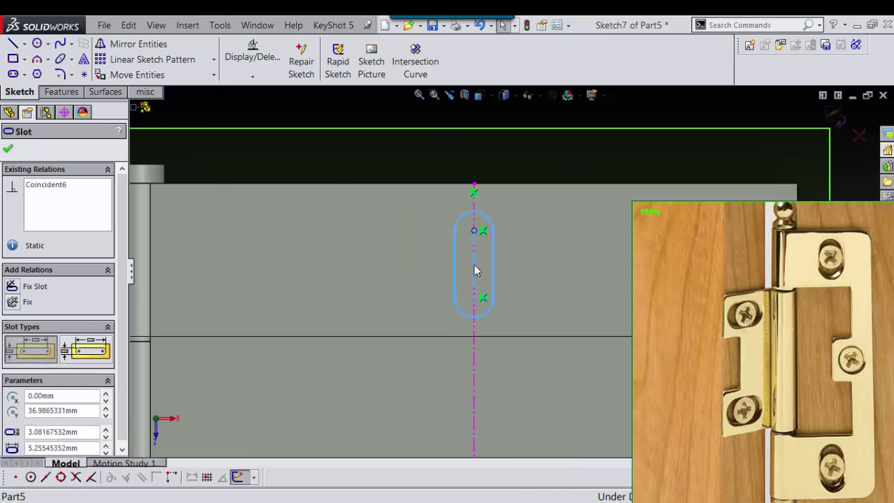
pyautogui.click(475, 320)
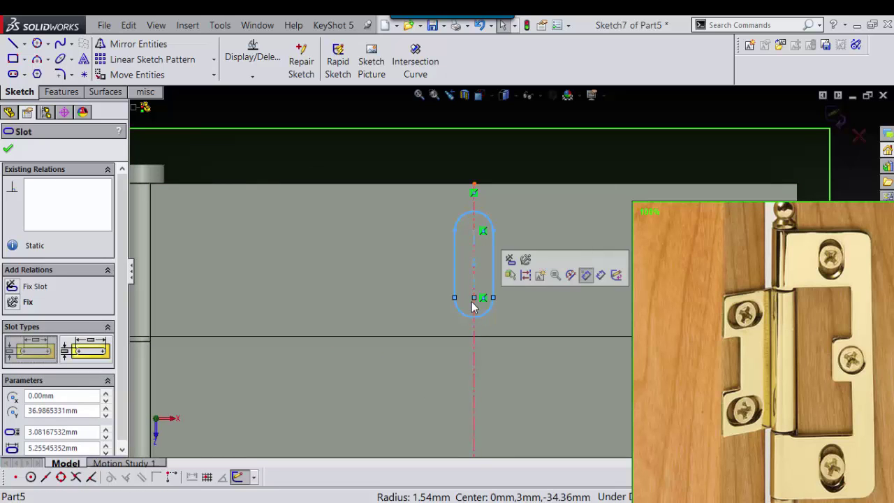
pyautogui.click(474, 298)
pyautogui.moveTo(474, 299); pyautogui.dragTo(472, 279)
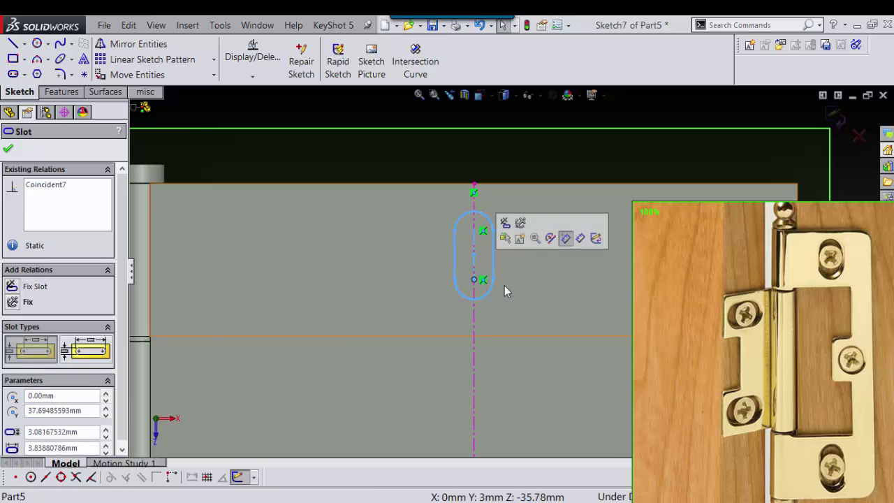
pyautogui.scroll(-3, 504, 285)
pyautogui.scroll(-2, 576, 271)
pyautogui.scroll(-2, 480, 218)
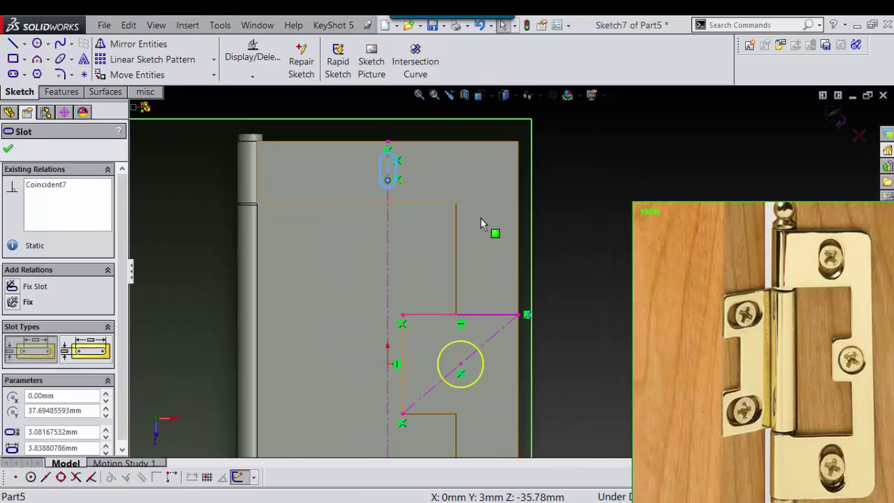
pyautogui.scroll(-1, 481, 218)
pyautogui.scroll(-1, 489, 224)
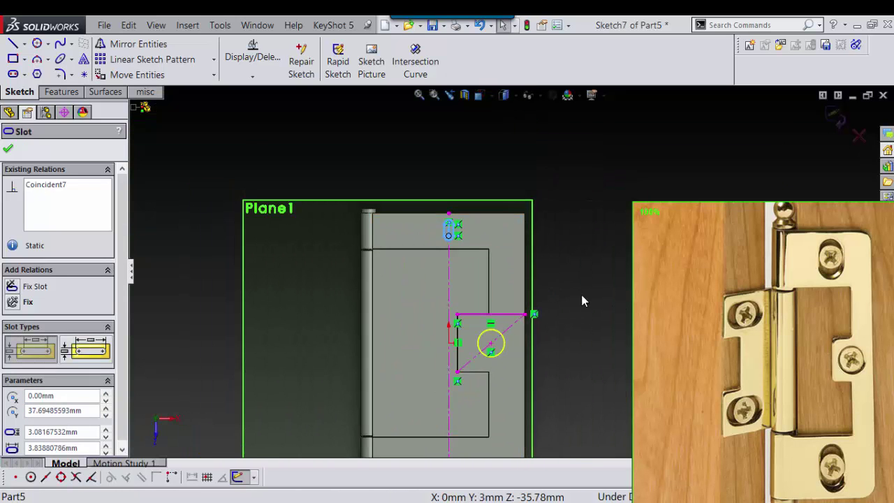
pyautogui.moveTo(584, 301); pyautogui.dragTo(579, 363, button='right')
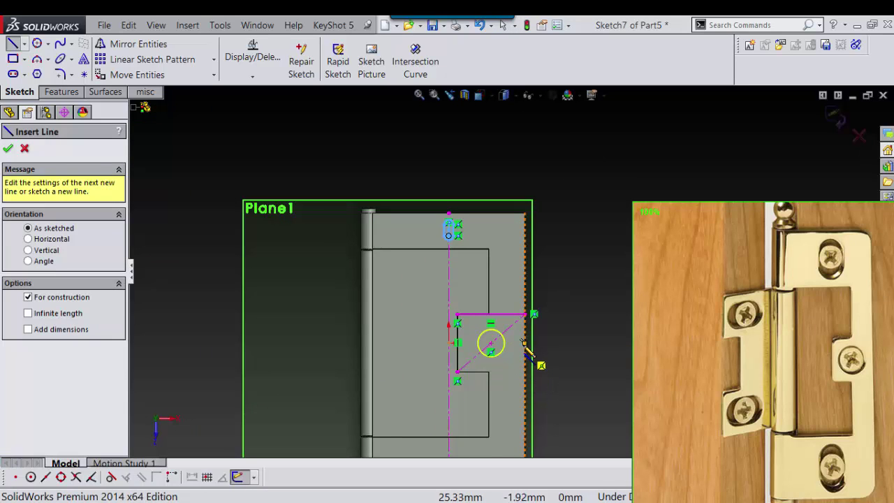
# - Draw a horizontal centerline through the circle centre and set up mirroring Slot1 about it
pyautogui.moveTo(524, 342); pyautogui.dragTo(389, 342)
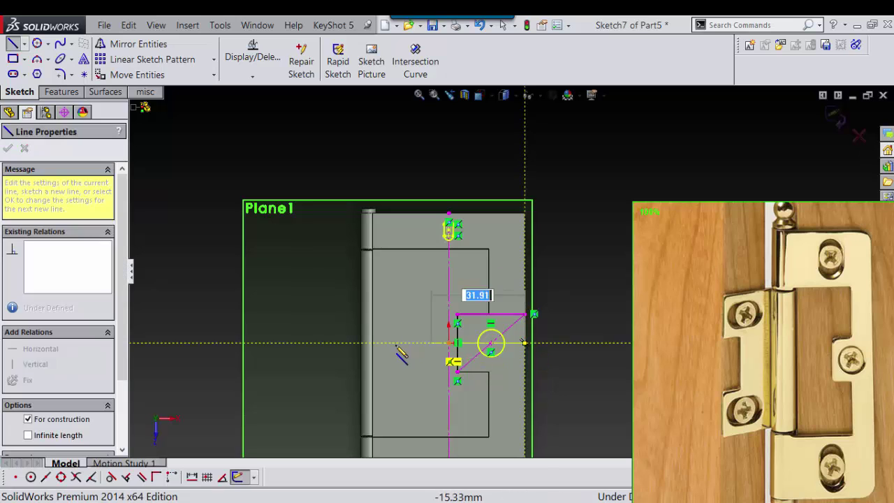
pyautogui.moveTo(585, 247)
pyautogui.mouseDown(button='right')
pyautogui.moveTo(597, 247)
pyautogui.moveTo(569, 346)
pyautogui.mouseUp(button='right')
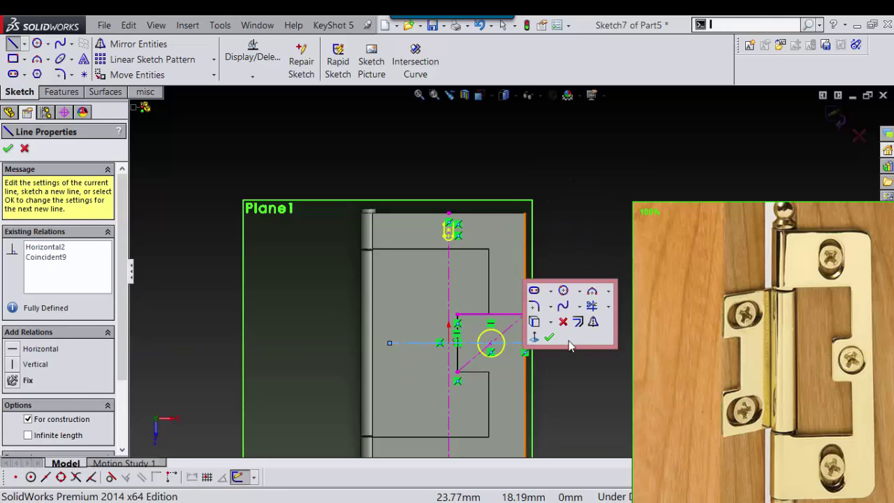
pyautogui.click(594, 322)
pyautogui.scroll(-2, 461, 244)
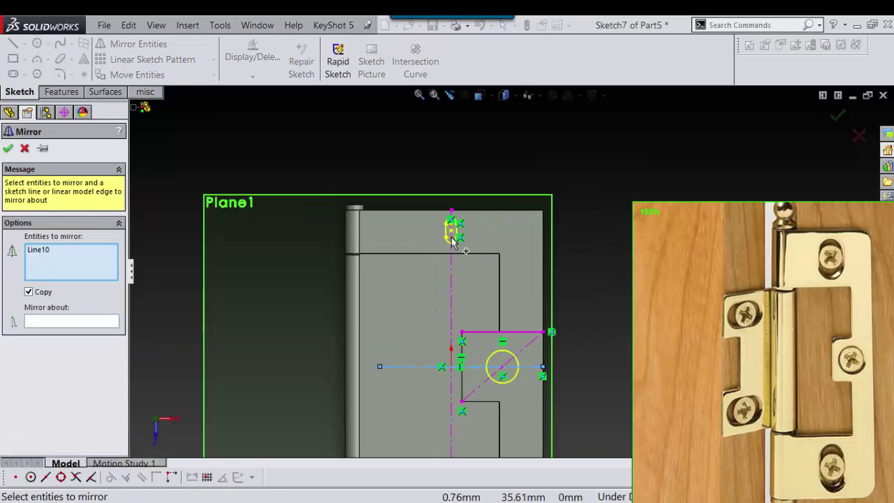
pyautogui.scroll(-3, 458, 241)
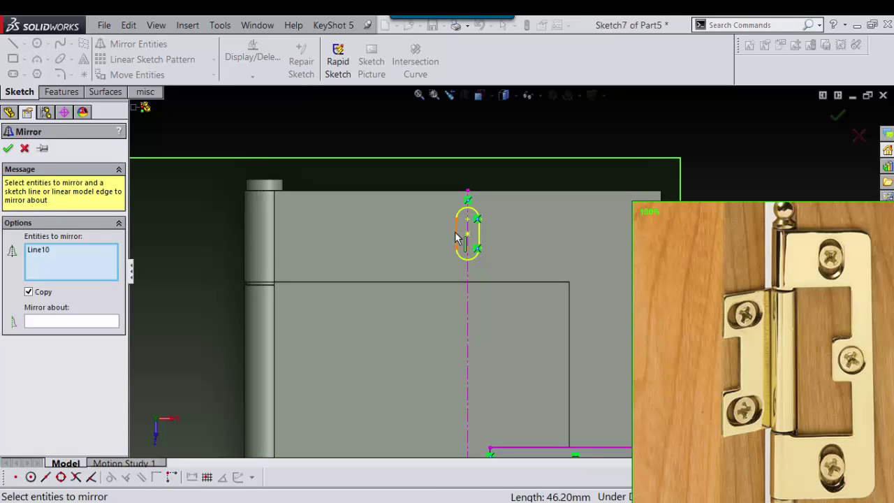
pyautogui.click(458, 238)
pyautogui.scroll(3, 458, 238)
pyautogui.rightClick(458, 253)
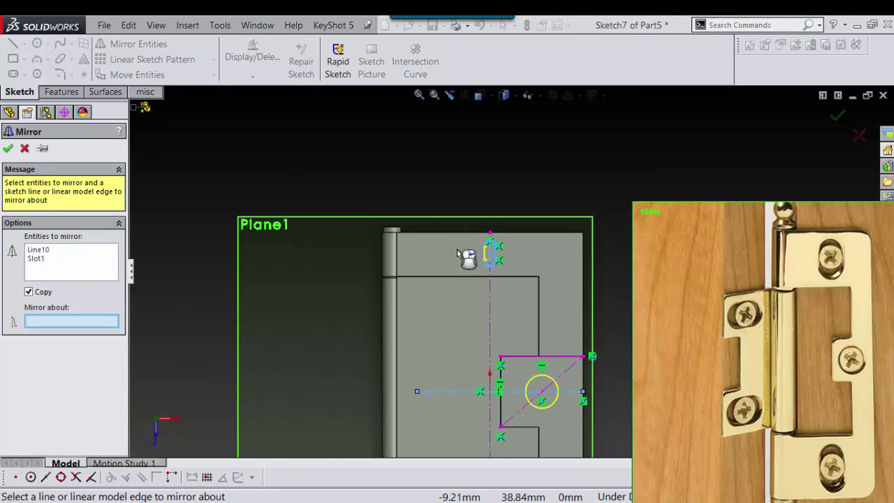
pyautogui.click(572, 394)
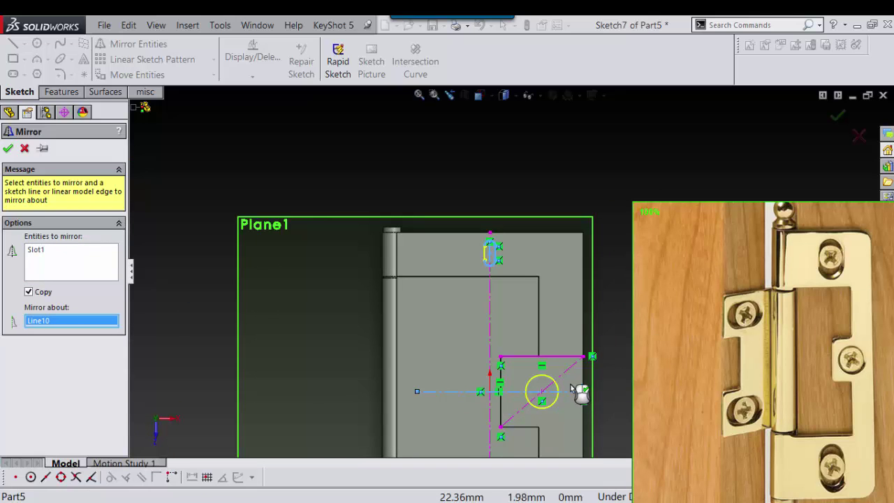
pyautogui.keyDown('ctrl'); pyautogui.moveTo(577, 393); pyautogui.dragTo(485, 135, button='middle'); pyautogui.keyUp('ctrl')
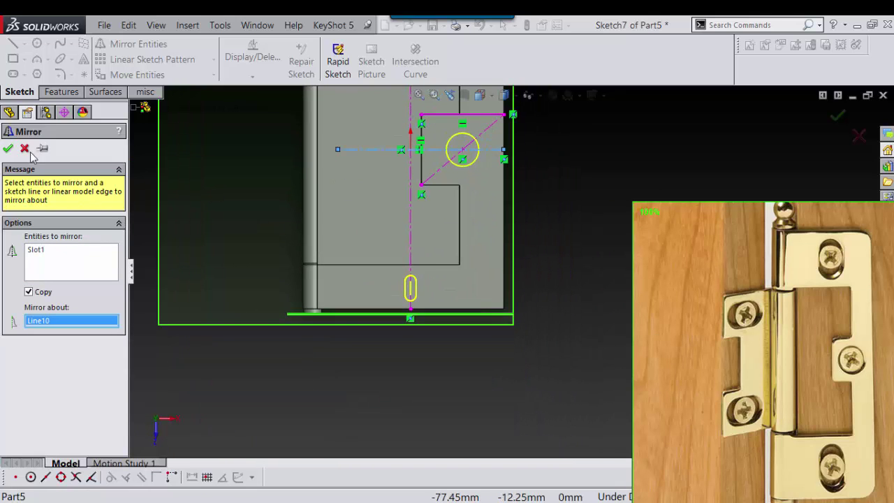
# - Accept the mirror, creating the matching slot near the leaf's bottom edge
pyautogui.click(9, 148)
pyautogui.scroll(2, 537, 207)
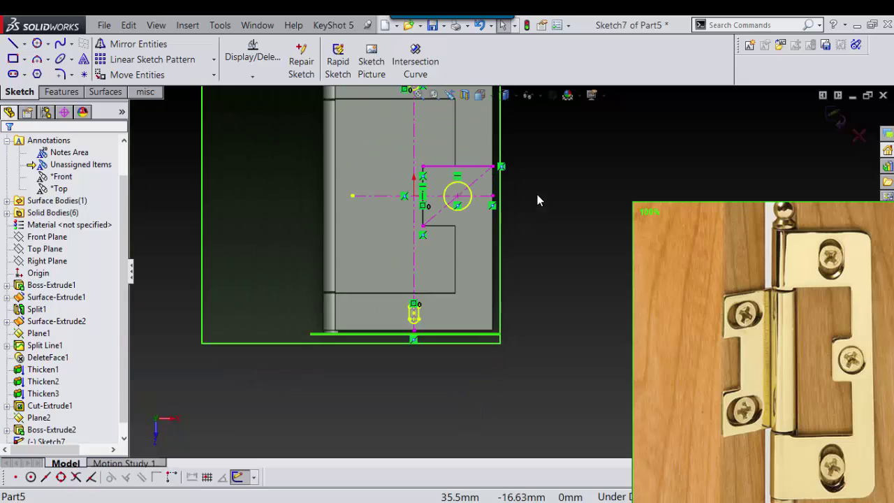
pyautogui.scroll(1, 531, 168)
pyautogui.scroll(-2, 531, 168)
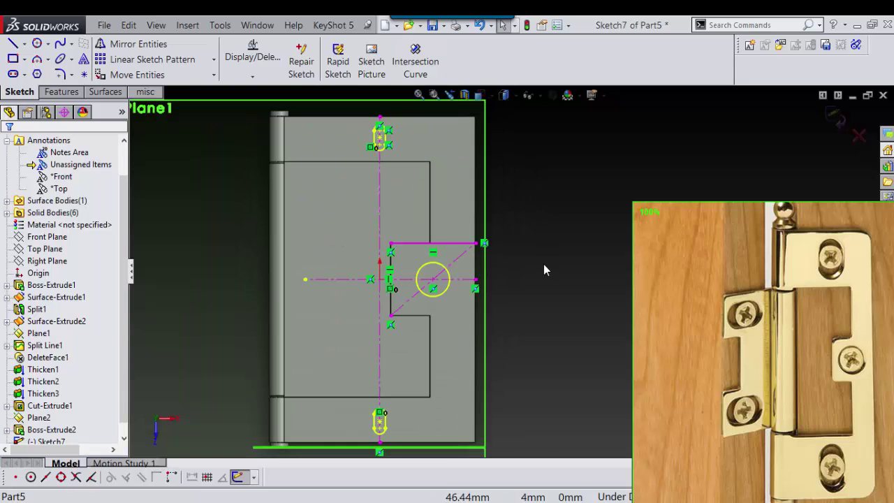
pyautogui.scroll(1, 508, 178)
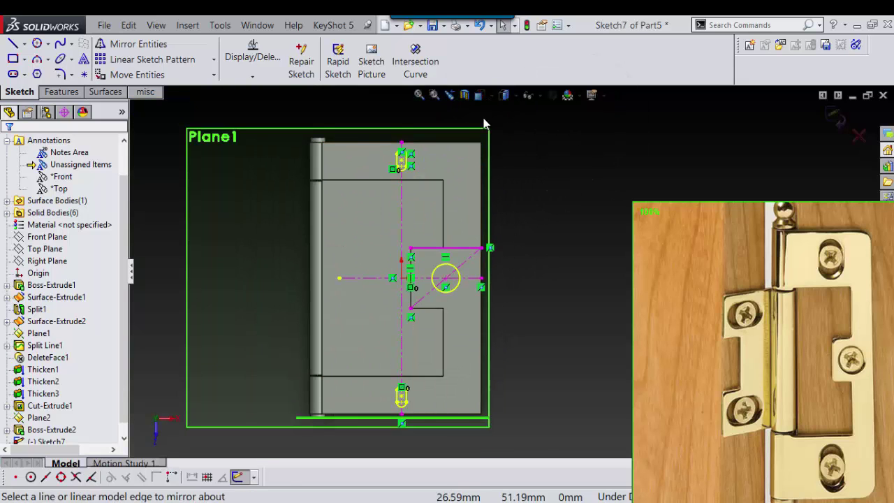
pyautogui.scroll(-3, 410, 166)
pyautogui.scroll(-2, 461, 187)
# - Resize the top slot outward and shift it slightly lower
pyautogui.moveTo(450, 185); pyautogui.dragTo(471, 190)
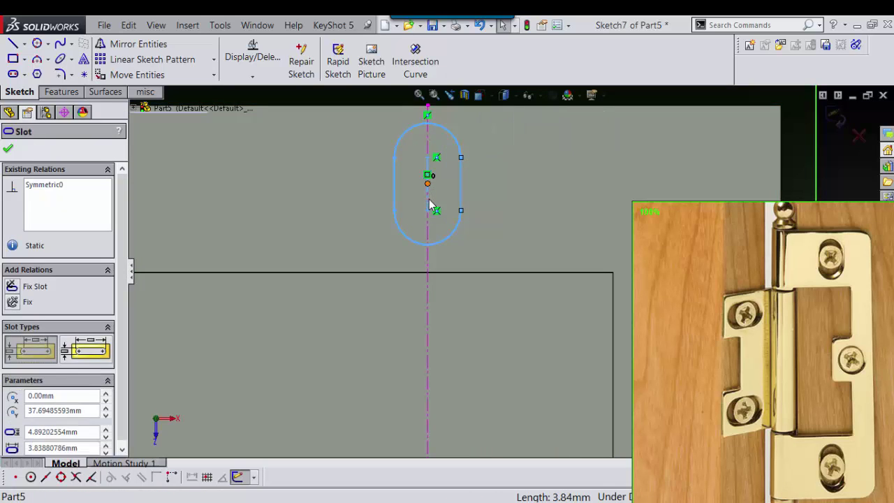
pyautogui.moveTo(428, 197)
pyautogui.mouseDown()
pyautogui.moveTo(430, 208)
pyautogui.moveTo(429, 188)
pyautogui.mouseUp()
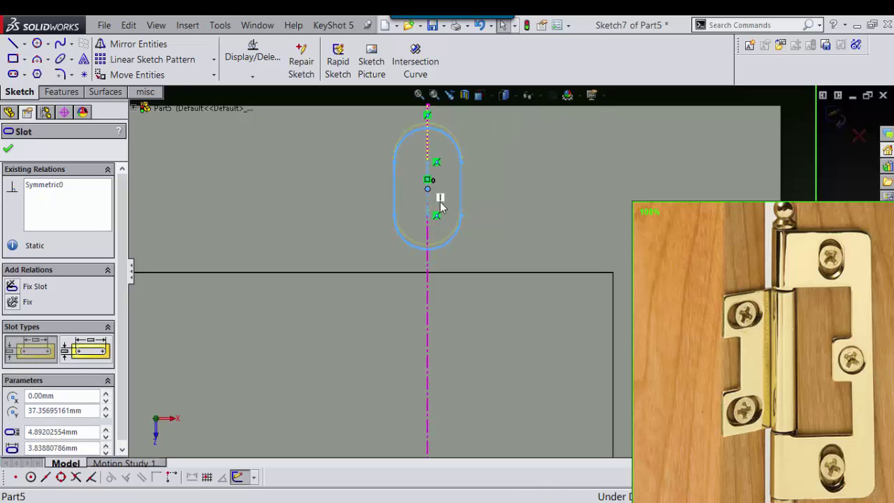
pyautogui.scroll(5, 441, 203)
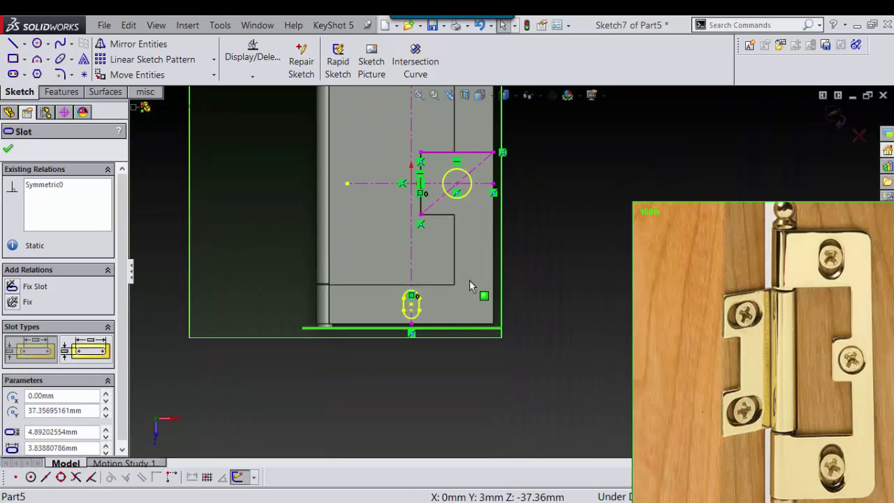
pyautogui.scroll(-2, 470, 285)
pyautogui.scroll(1, 459, 324)
pyautogui.scroll(3, 479, 329)
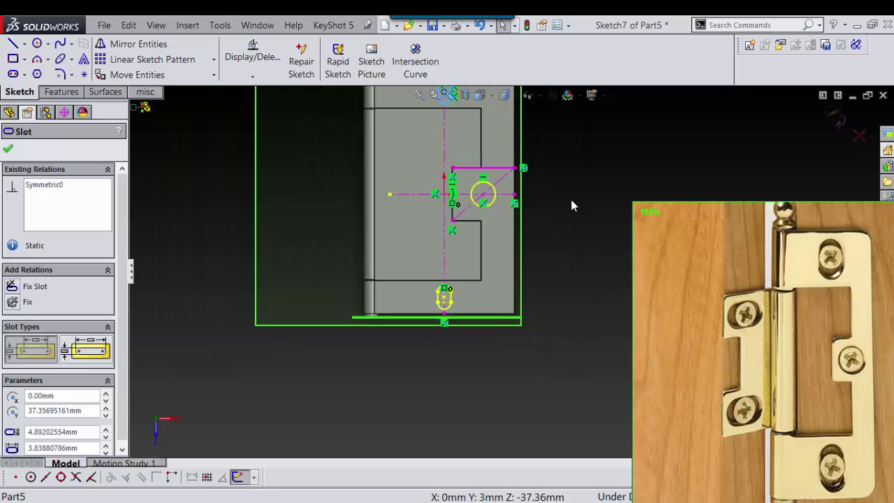
pyautogui.scroll(-1, 482, 200)
pyautogui.scroll(-2, 486, 210)
# - Reduce the notch circle to a 6.50 mm diameter, centred at 14.48 mm, 3 mm
pyautogui.click(472, 220)
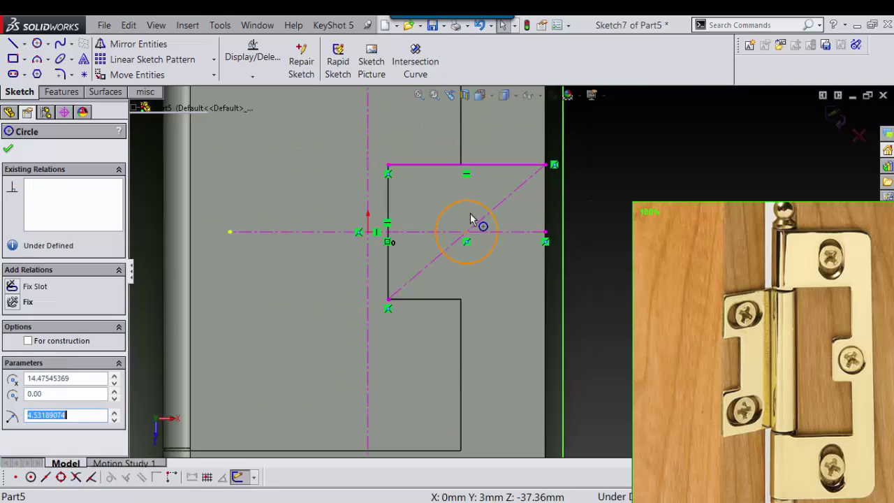
pyautogui.moveTo(470, 215); pyautogui.dragTo(469, 211)
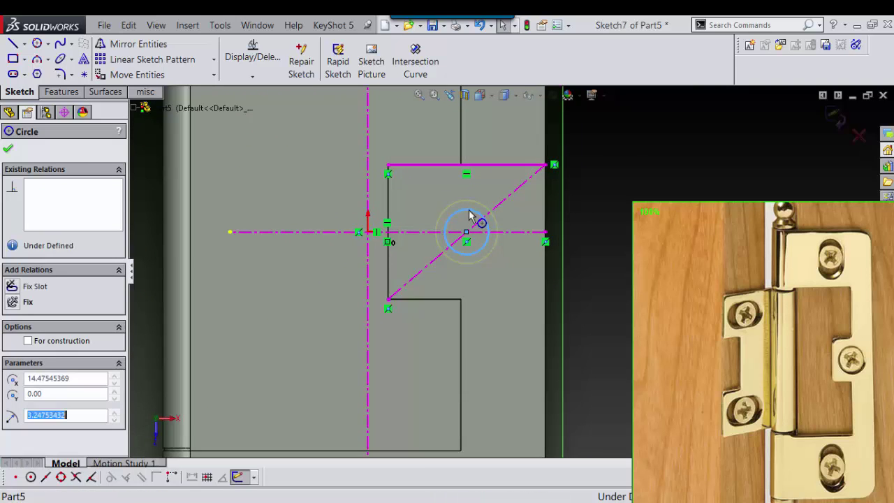
pyautogui.press('z')
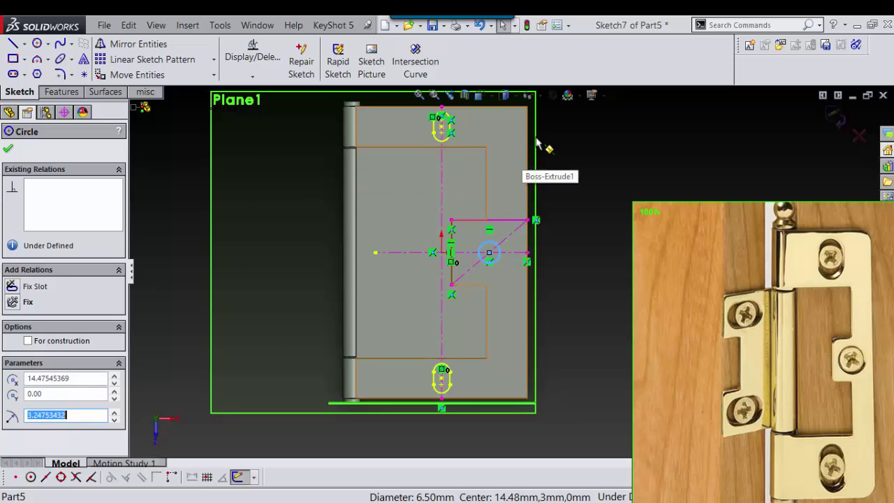
# - Draw a vertical centerline down to the notch, then a horizontal one from its midpoint to the leaf's left side
pyautogui.click(12, 74)
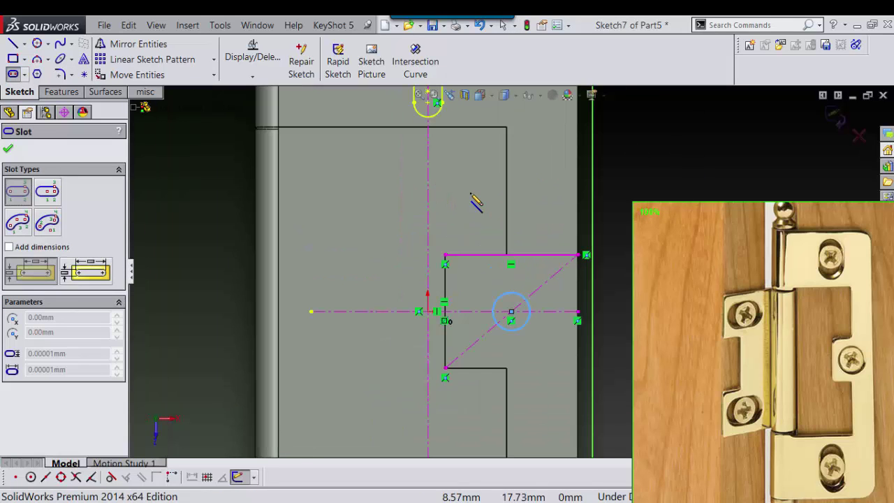
pyautogui.scroll(-3, 472, 202)
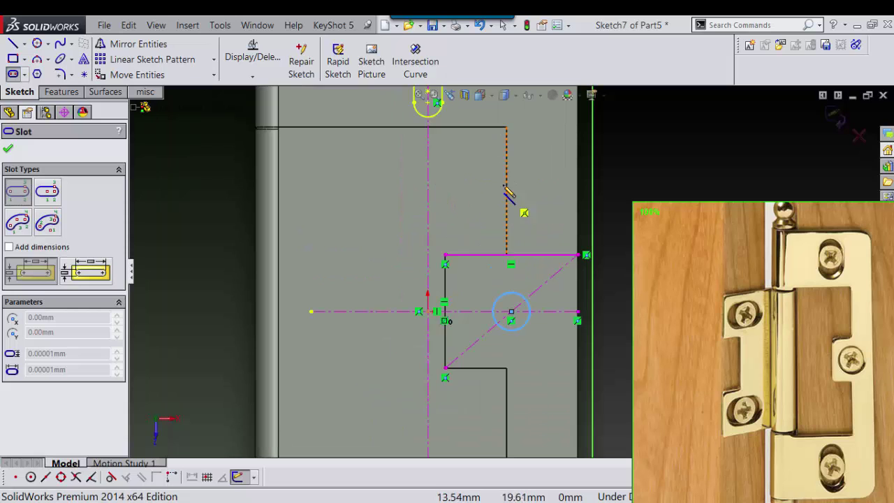
pyautogui.click(511, 255)
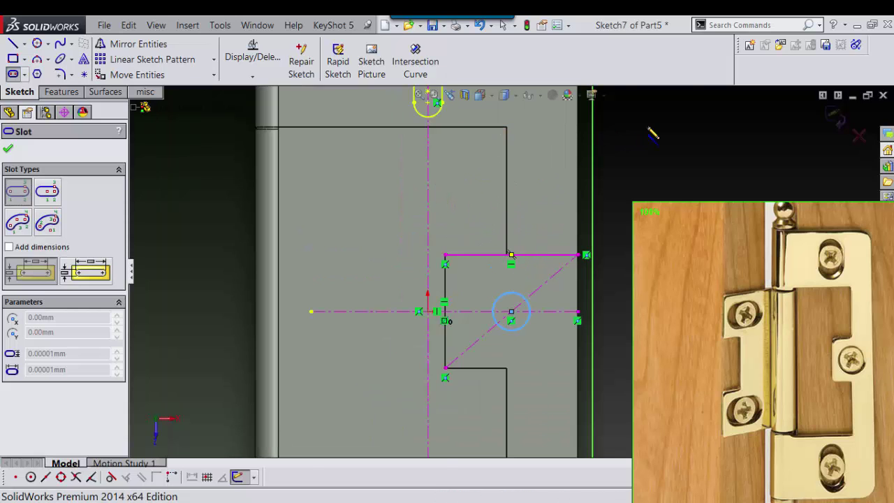
pyautogui.moveTo(647, 142); pyautogui.dragTo(607, 182, button='right')
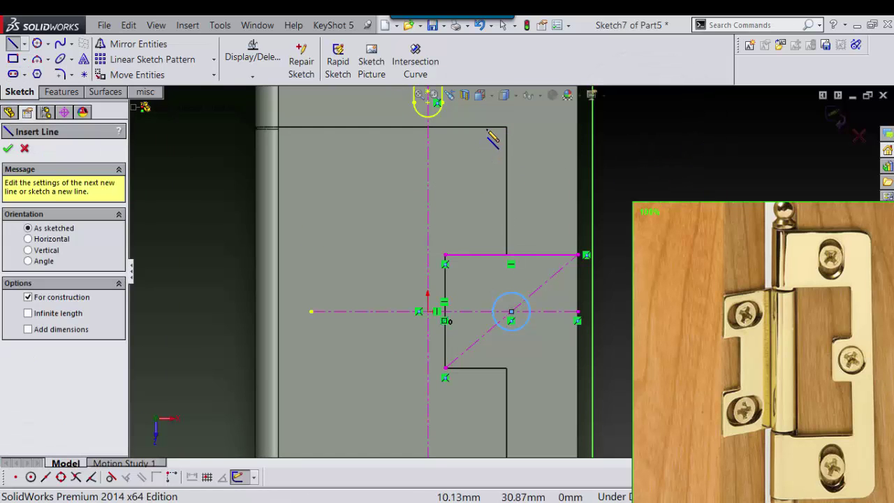
pyautogui.click(487, 126)
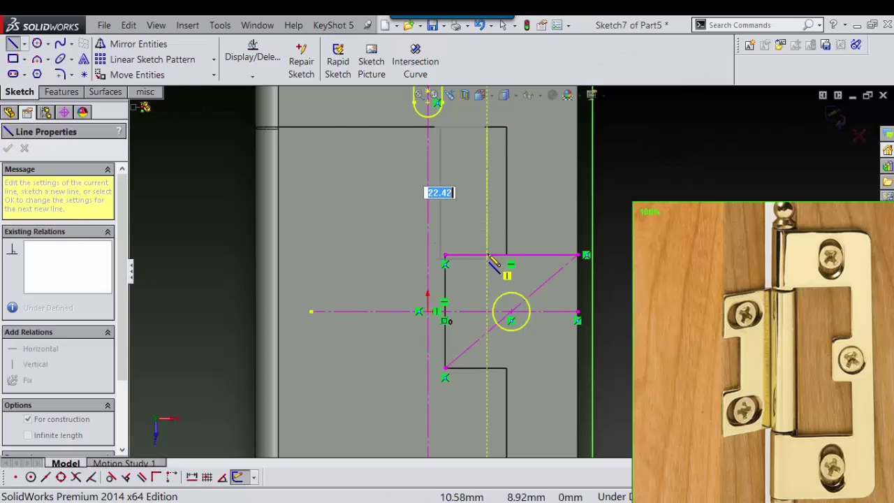
pyautogui.click(487, 255)
pyautogui.click(487, 191)
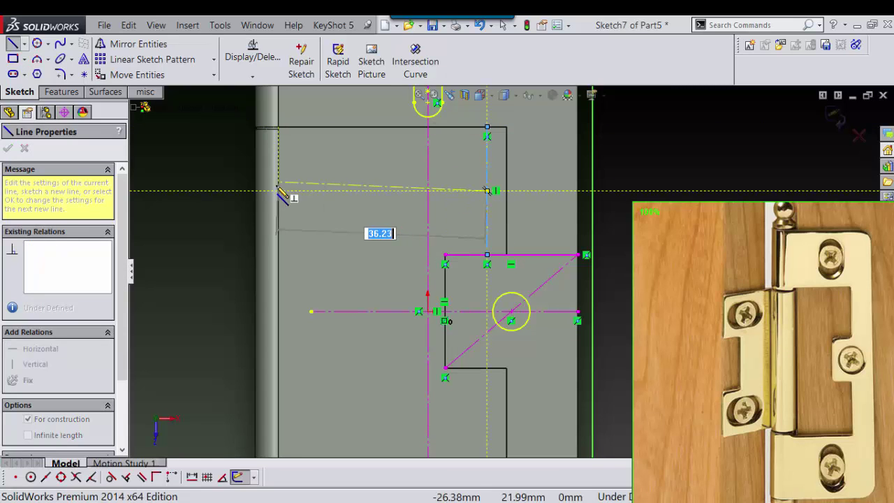
pyautogui.click(278, 190)
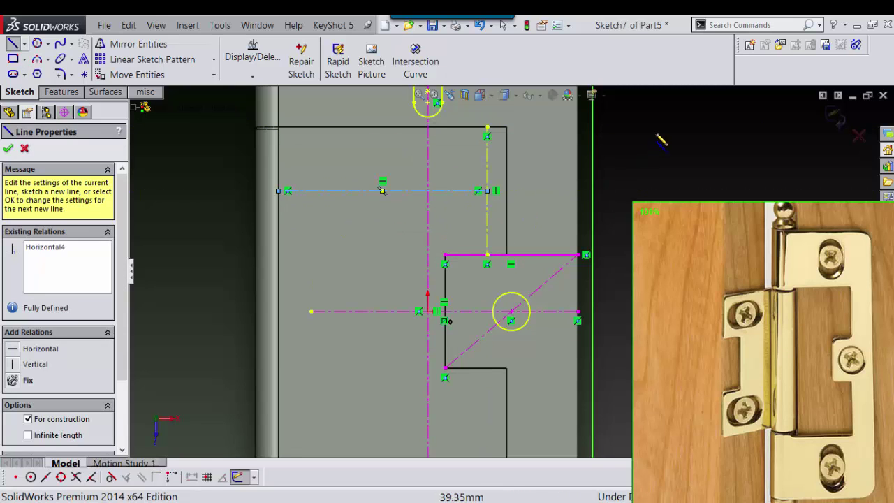
# - Switch the slot tool to Centerpoint Straight Slot
pyautogui.moveTo(659, 160); pyautogui.dragTo(627, 130, button='right')
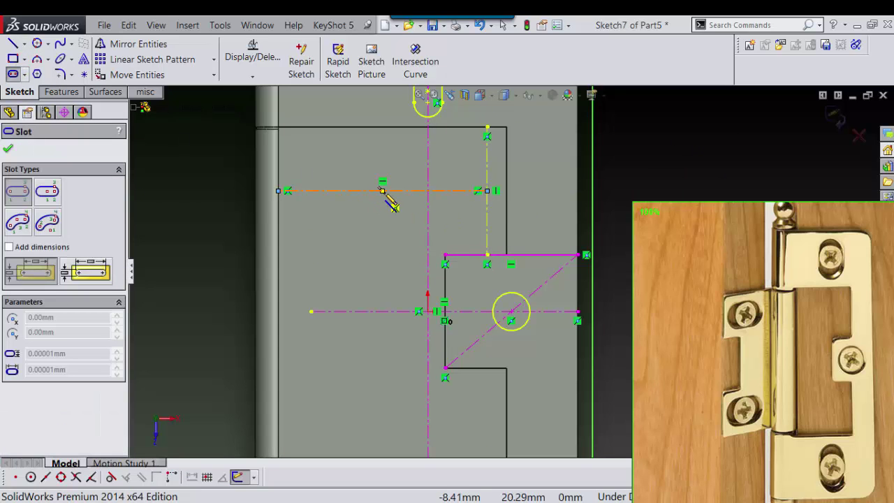
pyautogui.click(382, 190)
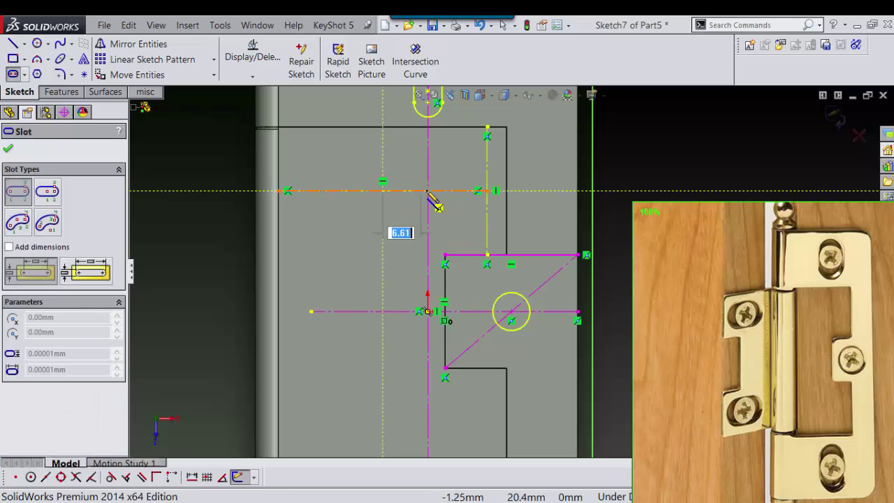
pyautogui.press('Escape')
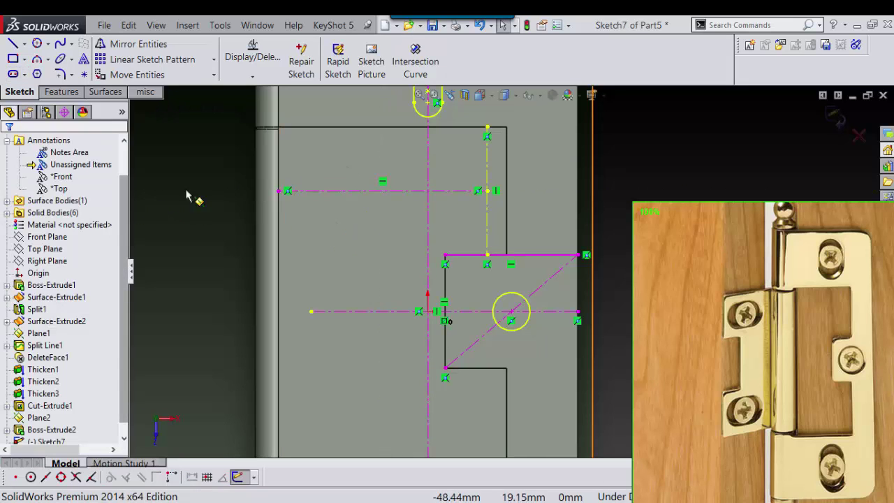
pyautogui.click(24, 74)
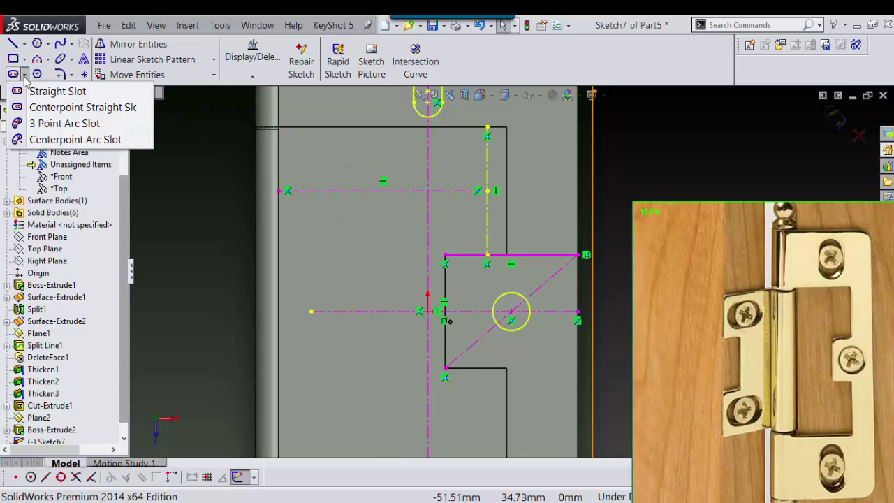
pyautogui.click(42, 105)
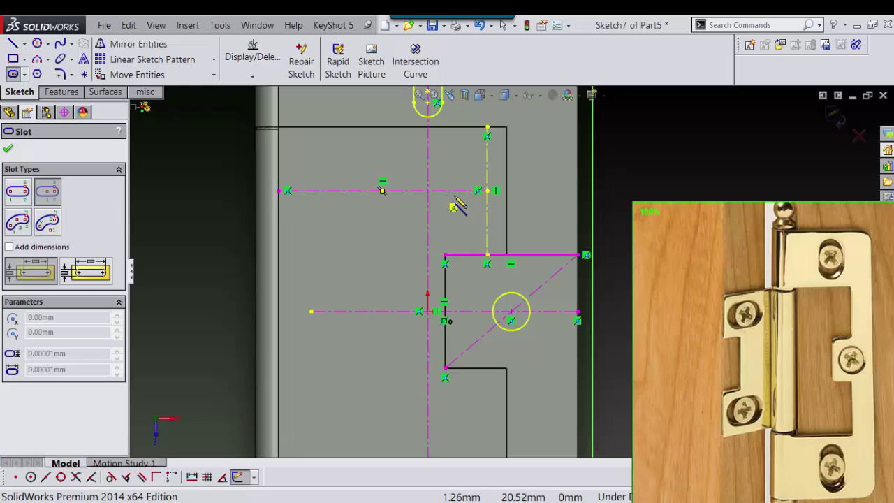
# - Place a centerpoint slot on the horizontal centerline and shift it left
pyautogui.click(487, 190)
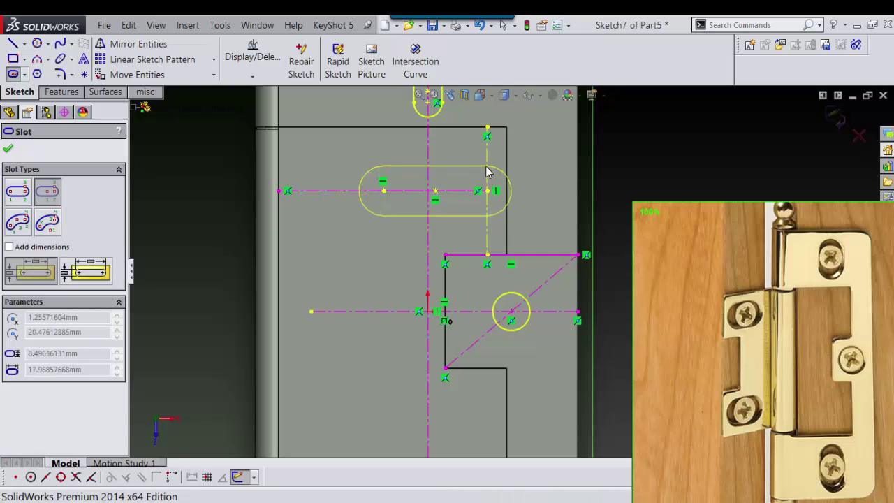
pyautogui.click(509, 215)
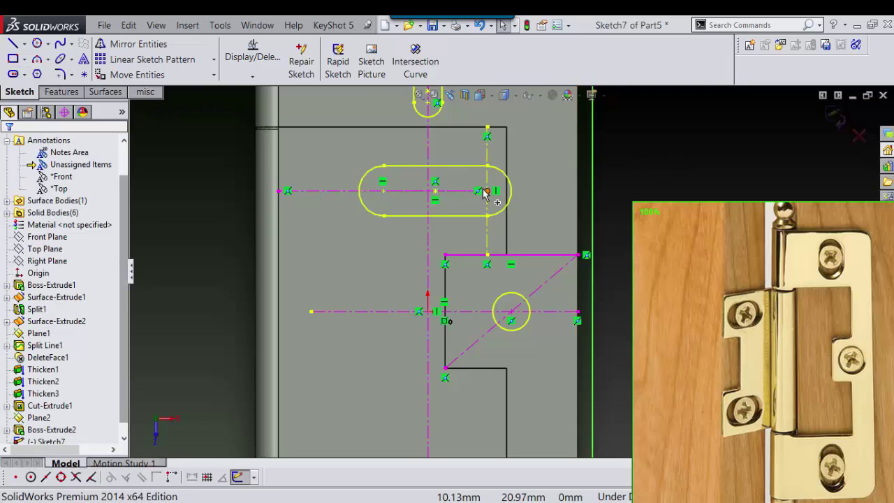
pyautogui.moveTo(486, 194)
pyautogui.mouseDown()
pyautogui.moveTo(451, 195)
pyautogui.moveTo(459, 194)
pyautogui.mouseUp()
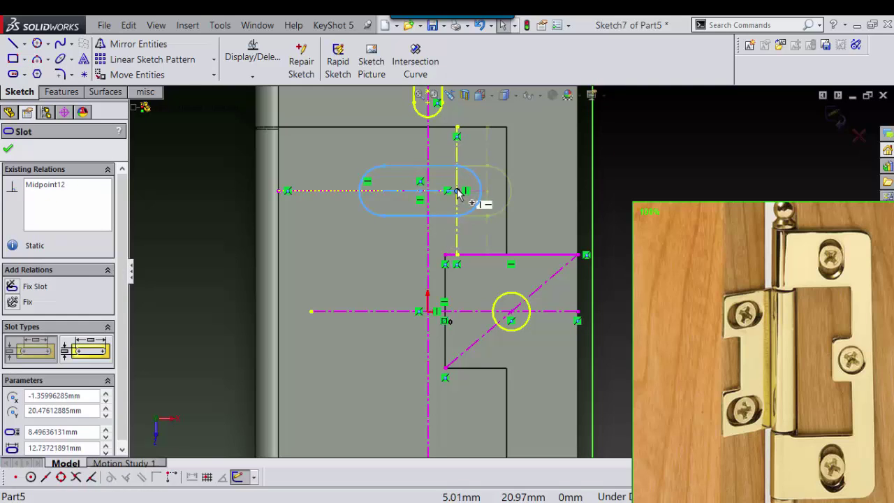
pyautogui.click(436, 169)
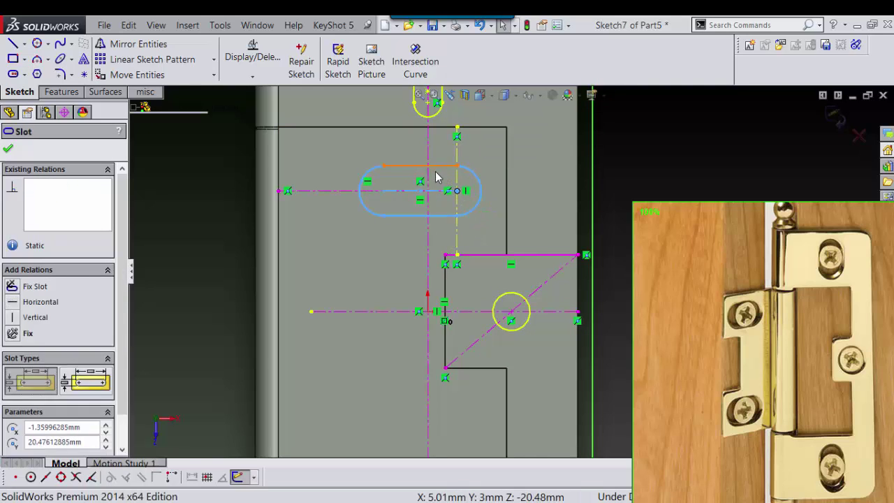
pyautogui.click(441, 189)
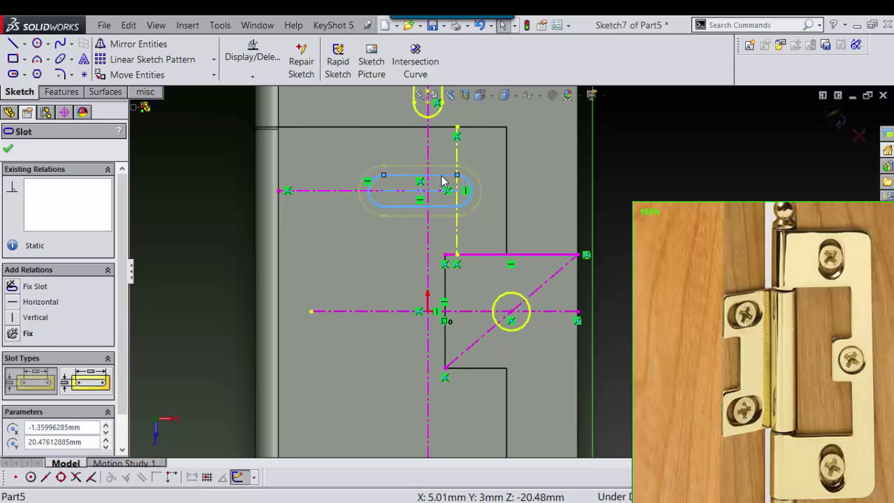
pyautogui.scroll(1, 442, 180)
pyautogui.scroll(3, 565, 259)
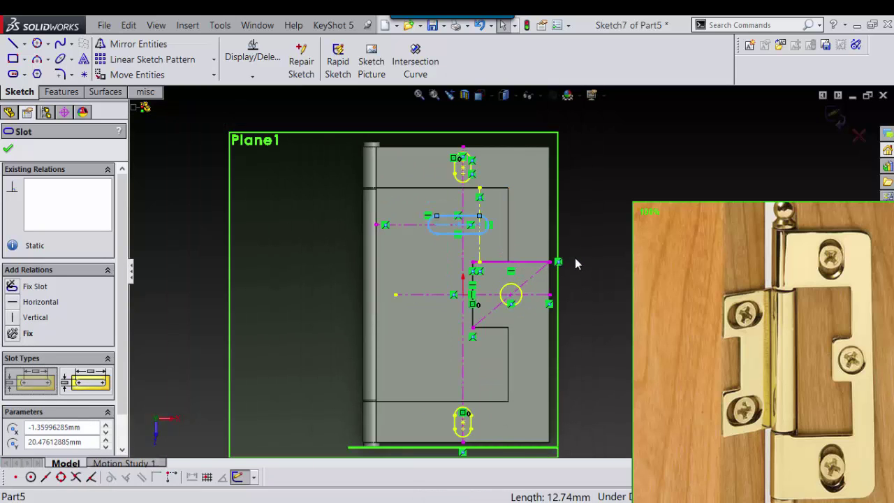
pyautogui.scroll(-3, 559, 241)
pyautogui.scroll(3, 509, 209)
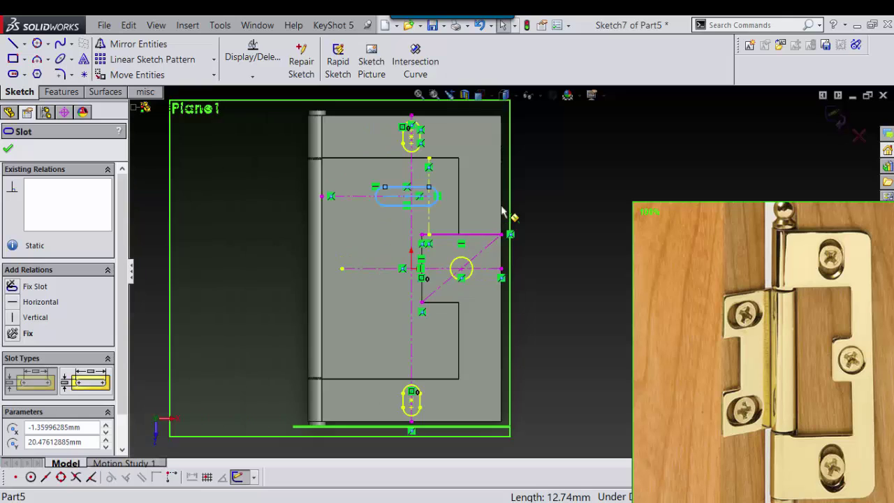
pyautogui.scroll(-3, 505, 212)
pyautogui.scroll(-2, 370, 200)
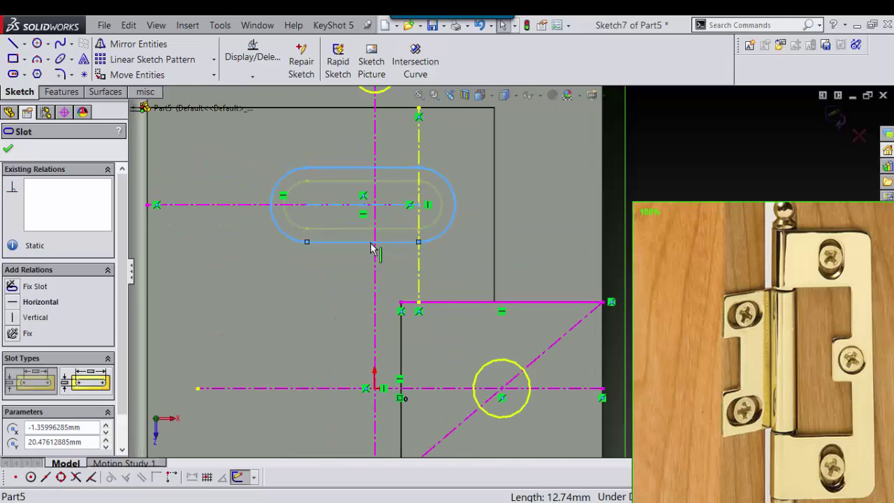
# - Finish the horizontal slot on the upper construction line above the notch
pyautogui.click(372, 248)
pyautogui.scroll(3, 405, 252)
pyautogui.scroll(-3, 433, 258)
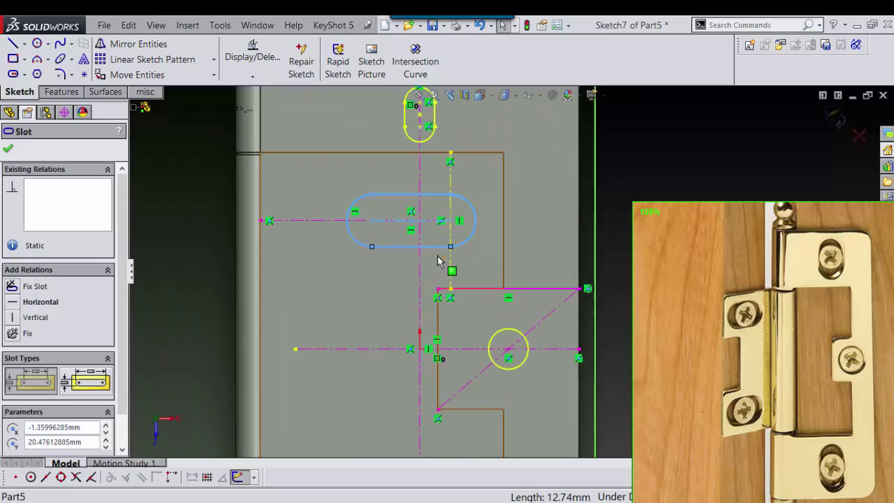
pyautogui.scroll(-2, 434, 262)
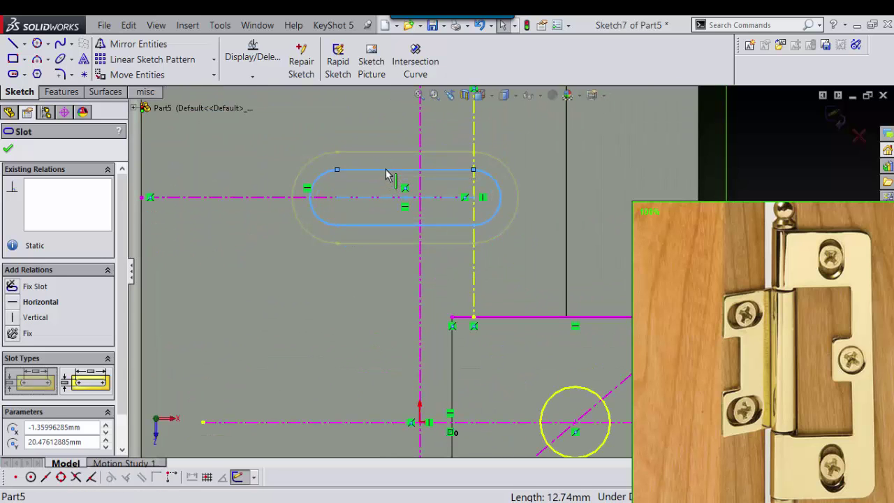
pyautogui.scroll(2, 489, 209)
pyautogui.scroll(2, 559, 227)
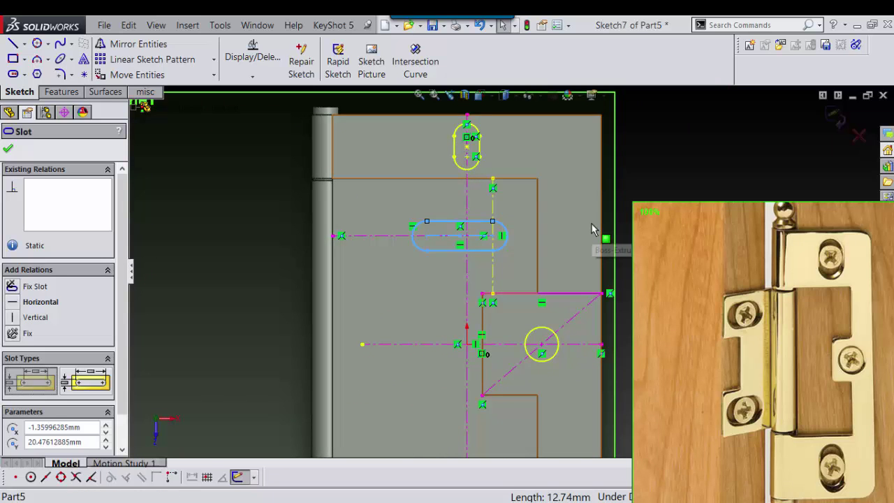
pyautogui.moveTo(665, 128); pyautogui.dragTo(654, 98, button='right')
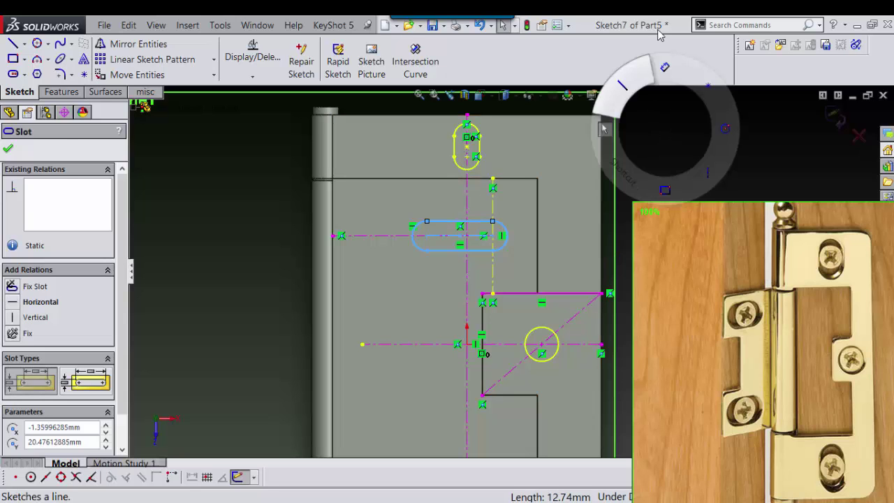
pyautogui.scroll(-3, 480, 181)
pyautogui.moveTo(590, 125); pyautogui.dragTo(559, 119, button='right')
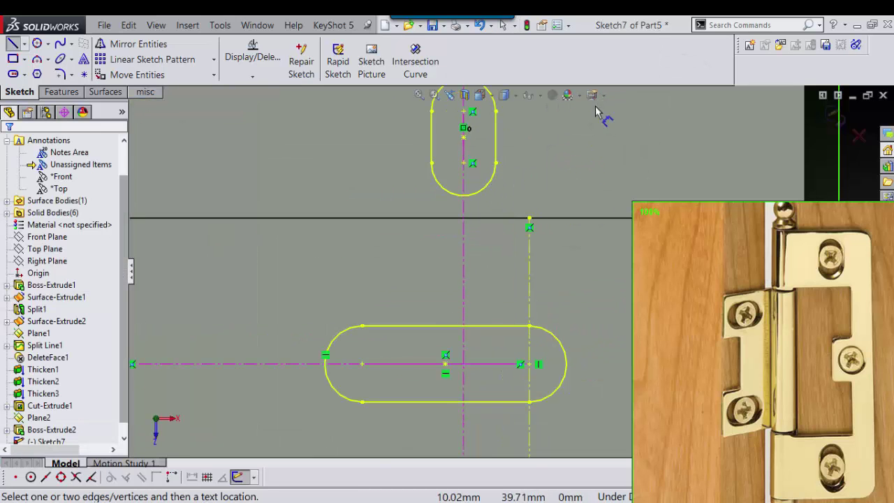
# - Dimension the top slot with a 3.84 mm centre length and R2.45 end radius
pyautogui.click(464, 164)
pyautogui.click(464, 111)
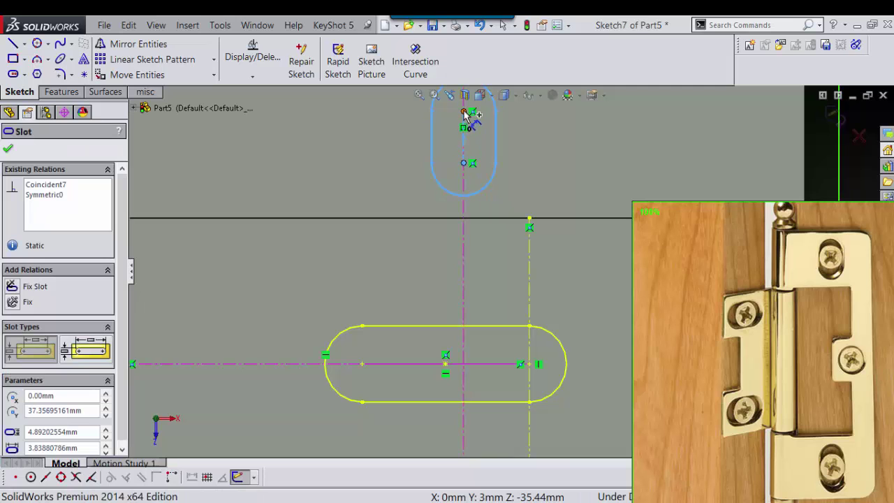
pyautogui.click(337, 143)
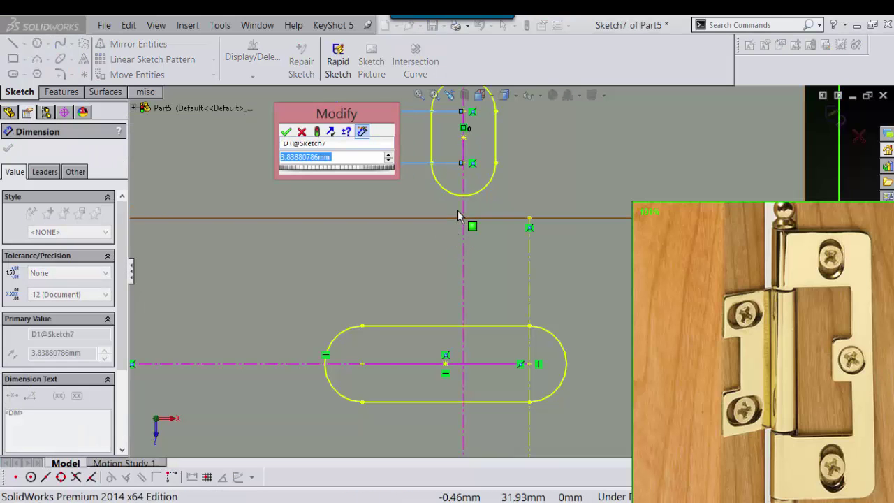
pyautogui.press('Return')
pyautogui.scroll(2, 535, 192)
pyautogui.scroll(-4, 499, 250)
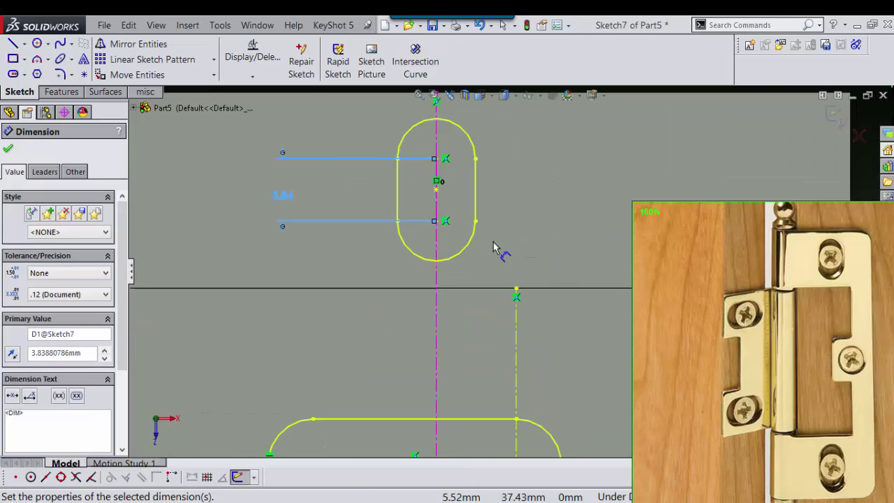
pyautogui.click(471, 245)
pyautogui.click(549, 262)
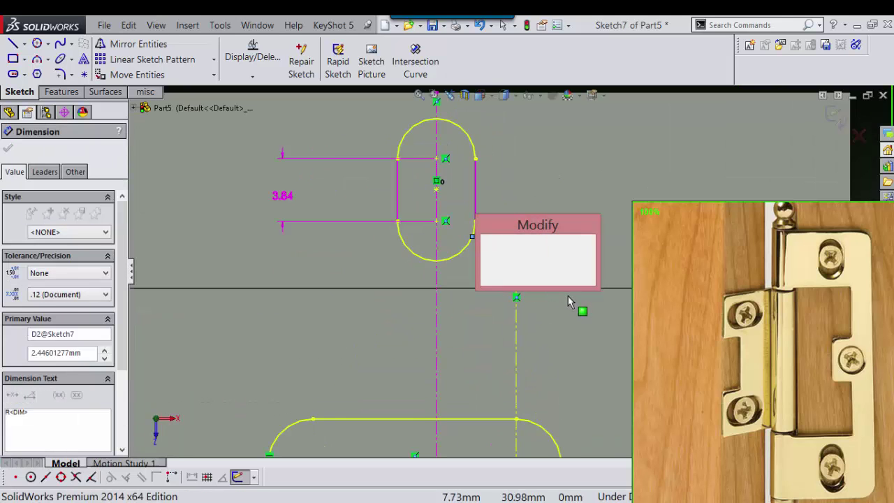
pyautogui.press('Return')
pyautogui.scroll(2, 545, 260)
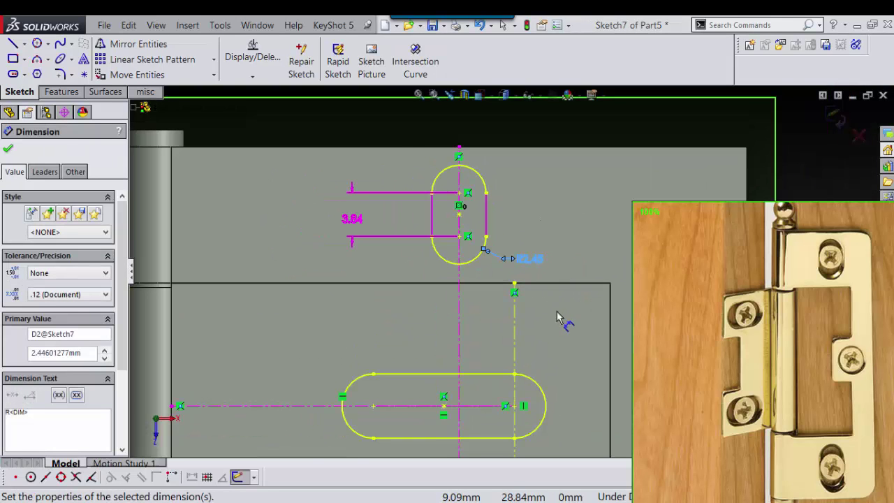
pyautogui.scroll(-2, 557, 316)
pyautogui.scroll(2, 511, 292)
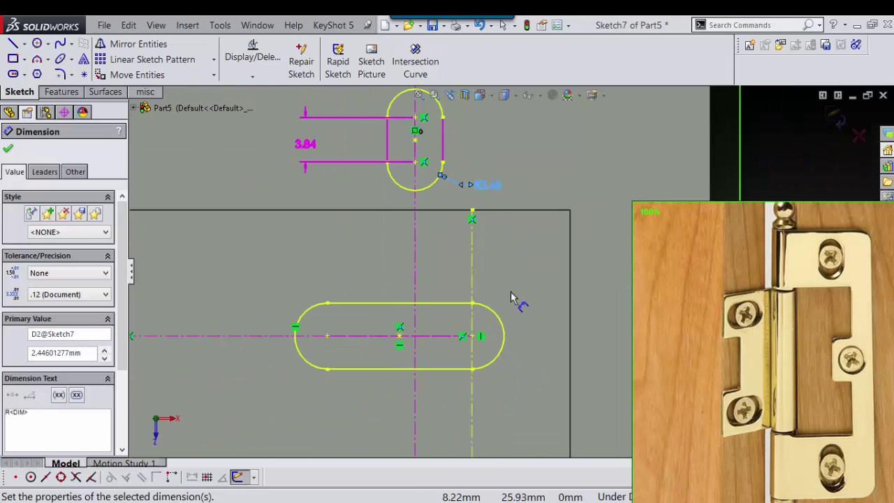
pyautogui.scroll(1, 510, 291)
pyautogui.scroll(-3, 416, 342)
# - Set the horizontal slot's centre length to 3.48 mm
pyautogui.click(311, 299)
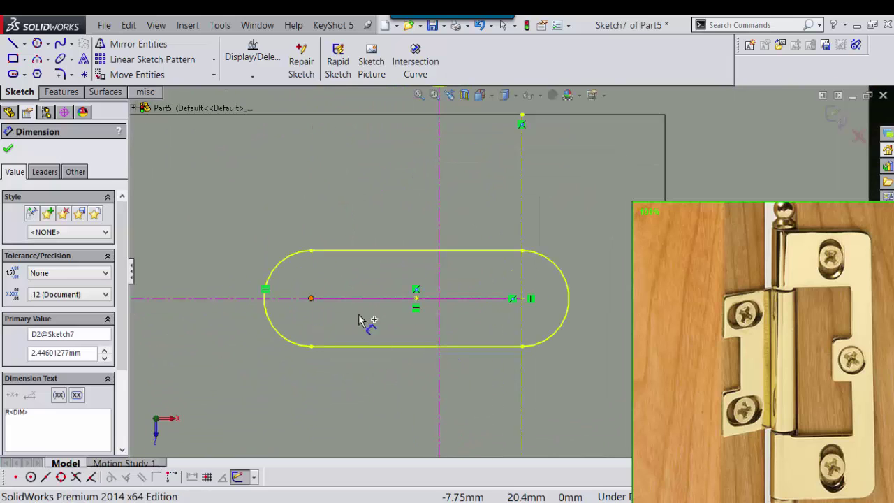
pyautogui.click(522, 299)
pyautogui.click(409, 214)
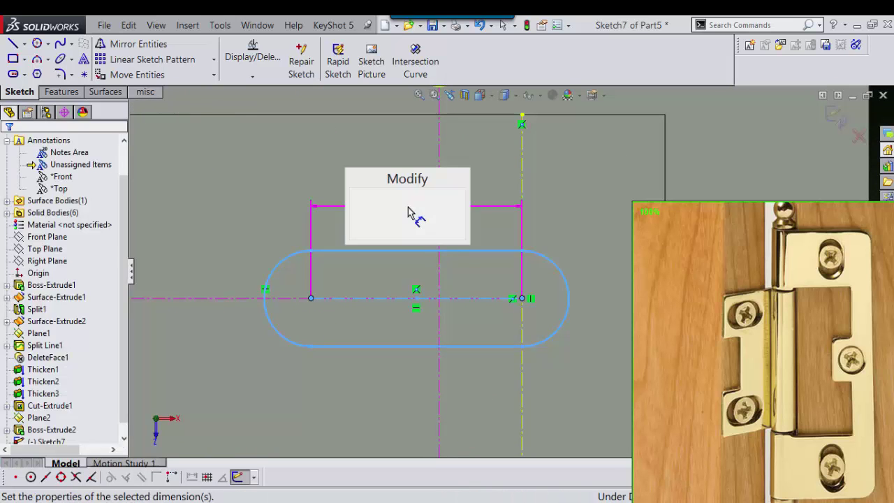
pyautogui.write('3')
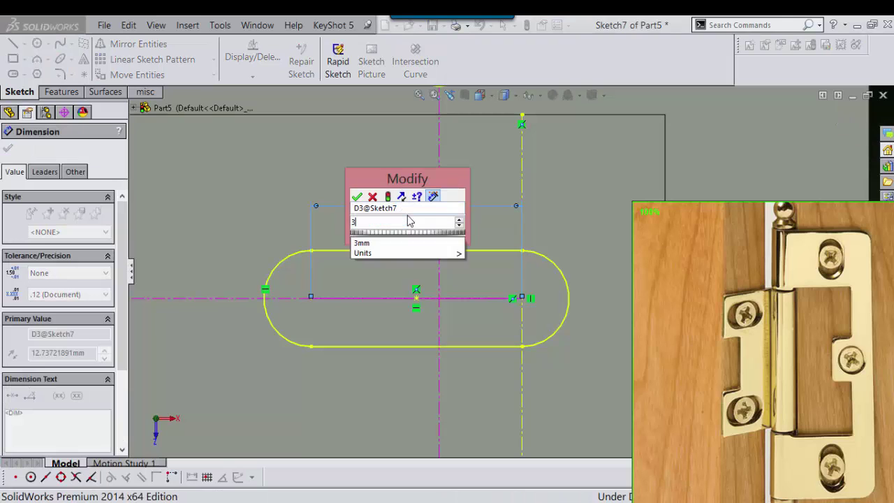
pyautogui.write('.48')
pyautogui.press('Return')
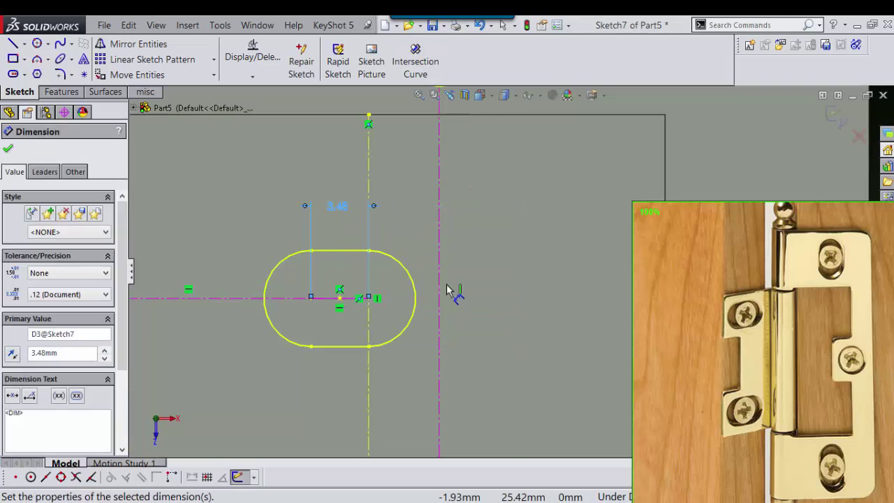
pyautogui.scroll(3, 517, 294)
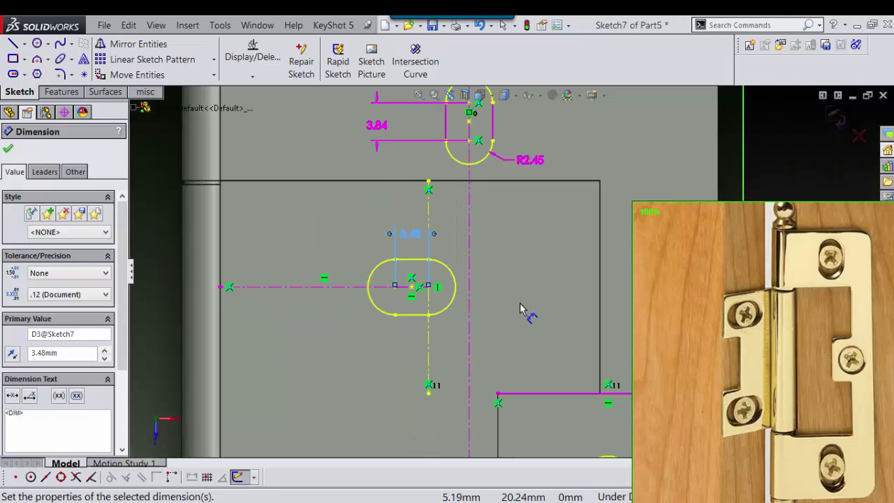
# - Dimension the horizontal slot's end radius to 2.45 mm and move it right over the vertical centerline
pyautogui.click(458, 288)
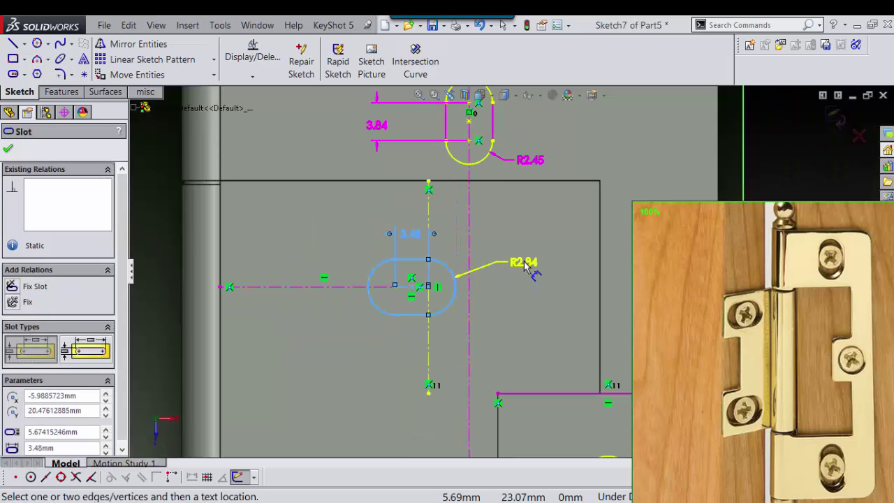
pyautogui.click(525, 266)
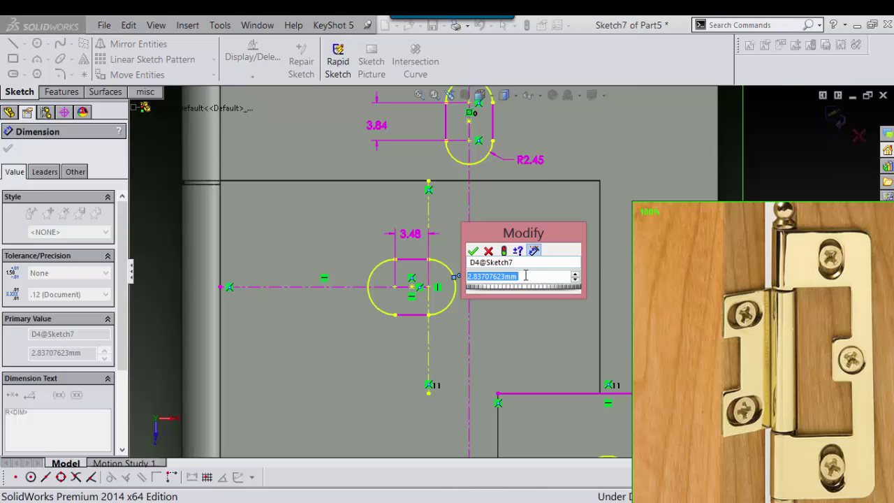
pyautogui.write('2.54')
pyautogui.press('Return')
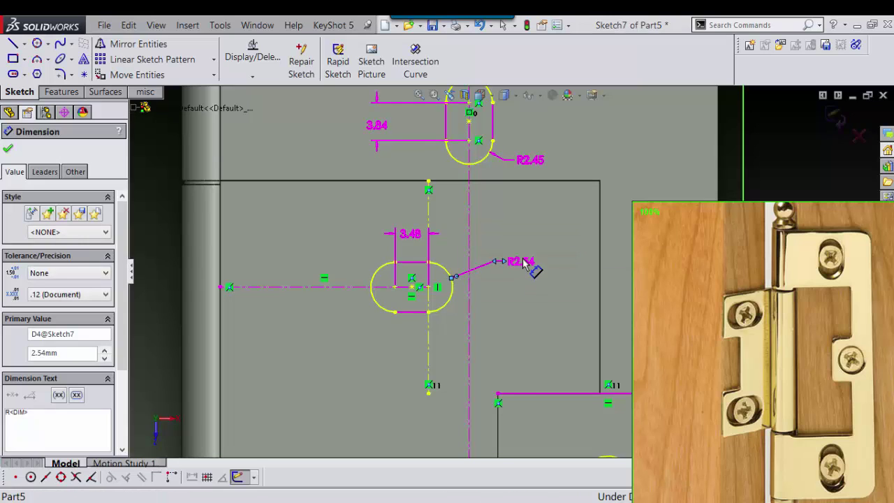
pyautogui.doubleClick(529, 264)
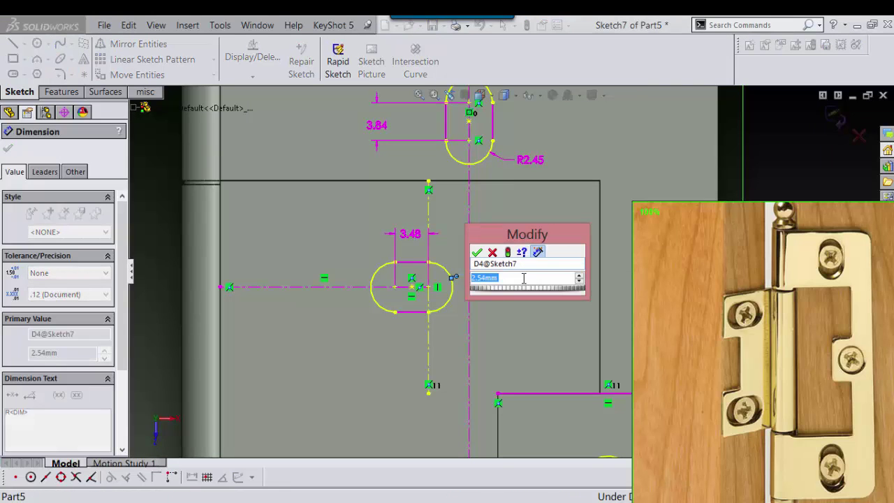
pyautogui.write('2.')
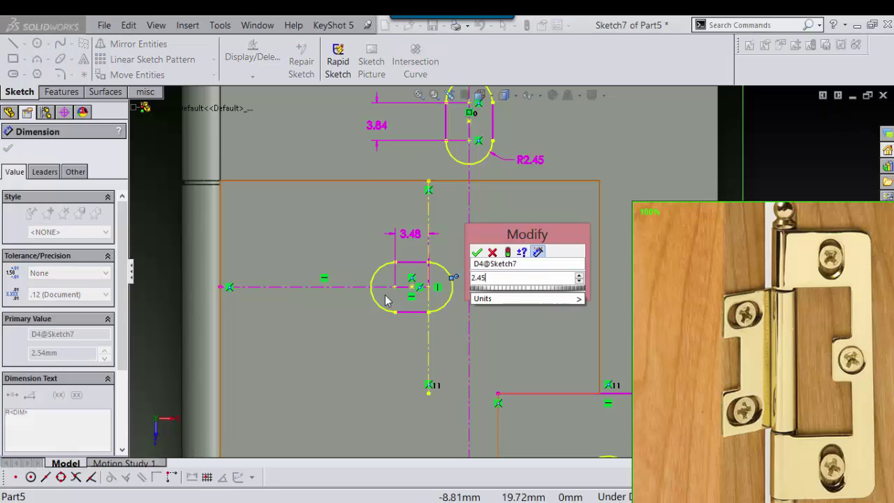
pyautogui.press('Return')
pyautogui.click(453, 350)
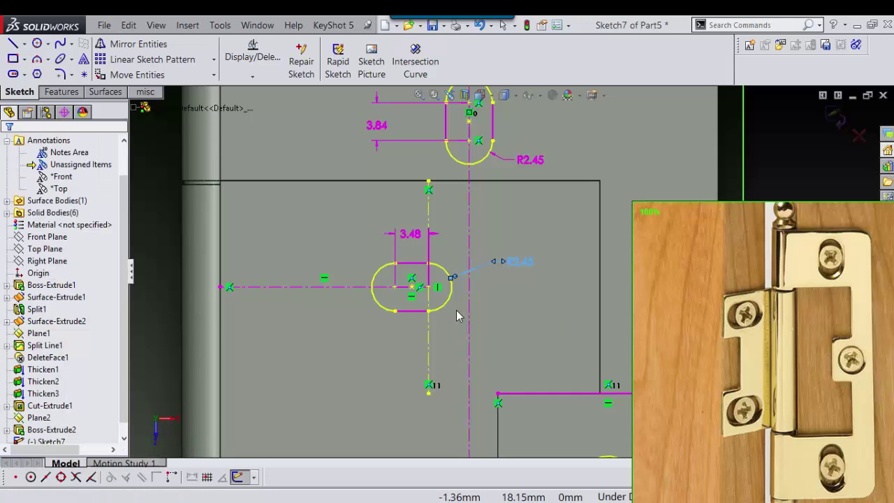
pyautogui.moveTo(431, 297); pyautogui.dragTo(524, 297)
# - Mirror the slot outline about the horizontal centreline through the circle, then exit Sketch7
pyautogui.scroll(2, 523, 297)
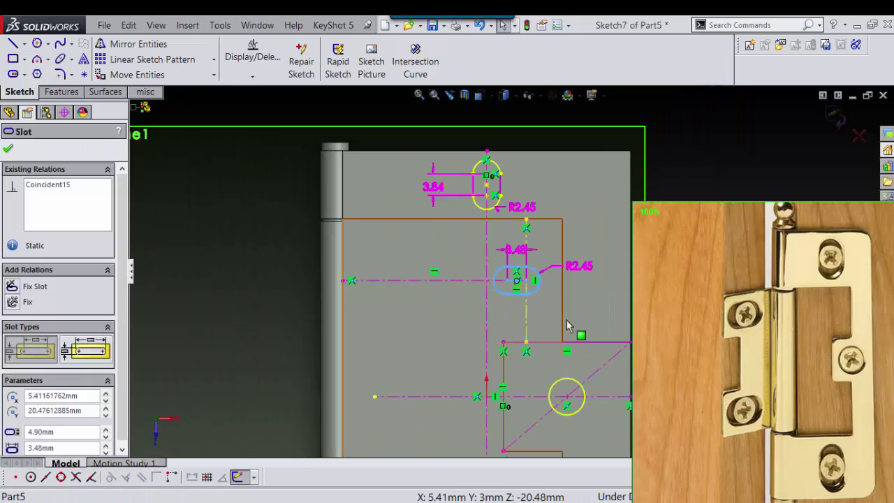
pyautogui.keyDown('ctrl'); pyautogui.moveTo(649, 322); pyautogui.dragTo(549, 265, button='middle'); pyautogui.keyUp('ctrl')
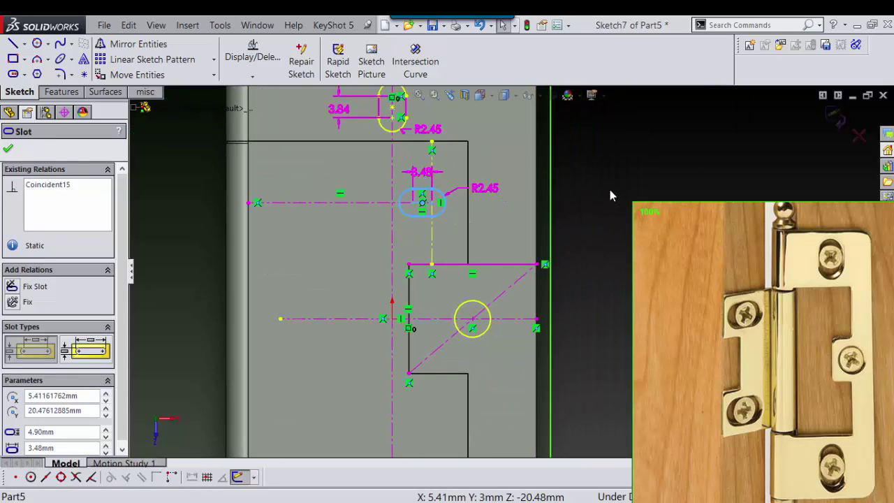
pyautogui.moveTo(631, 147); pyautogui.dragTo(597, 210, button='right')
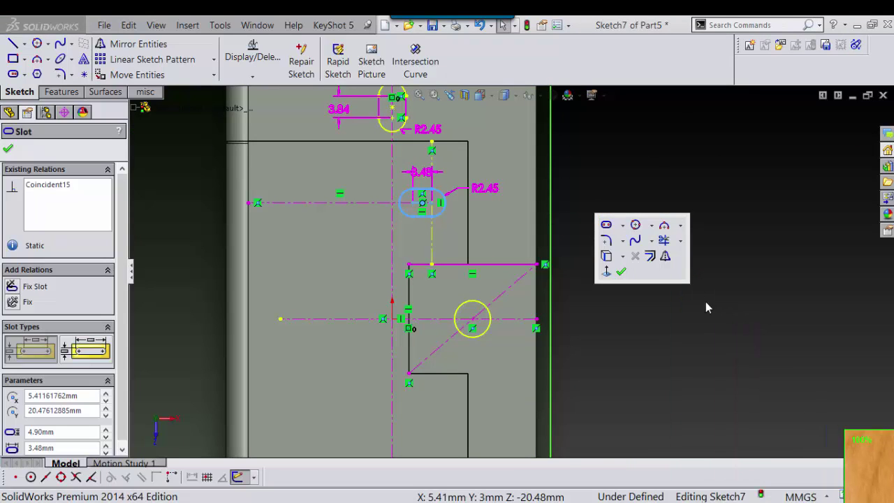
pyautogui.click(676, 255)
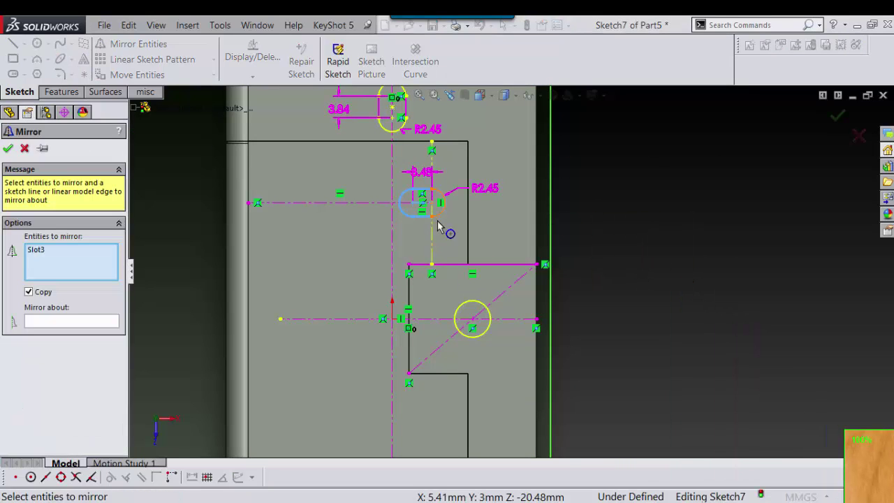
pyautogui.click(72, 323)
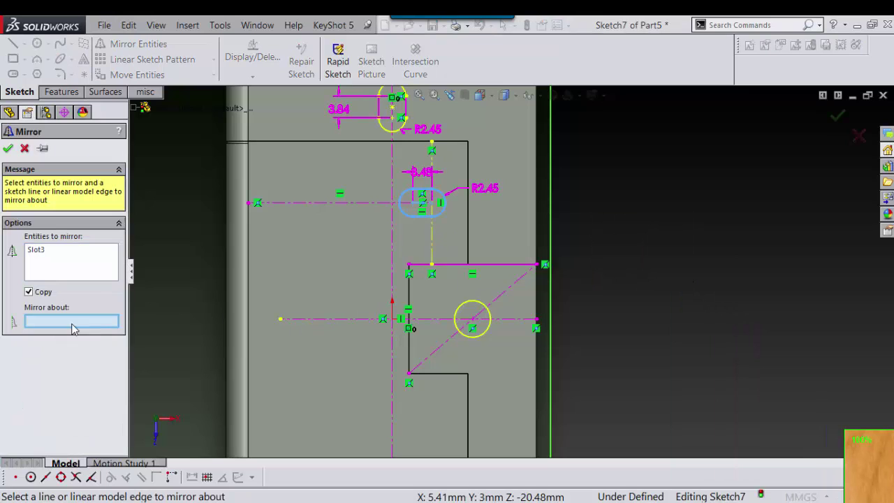
pyautogui.click(329, 320)
pyautogui.rightClick(330, 333)
pyautogui.scroll(3, 510, 270)
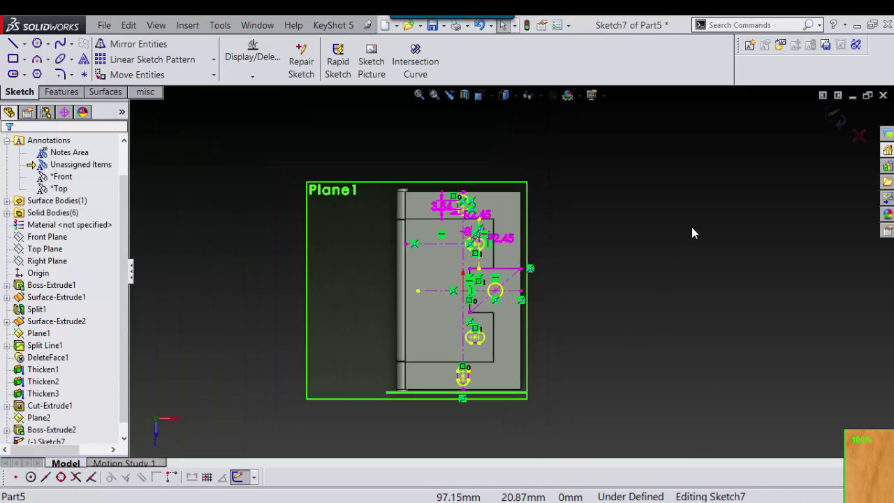
pyautogui.moveTo(696, 220); pyautogui.dragTo(708, 203, button='right')
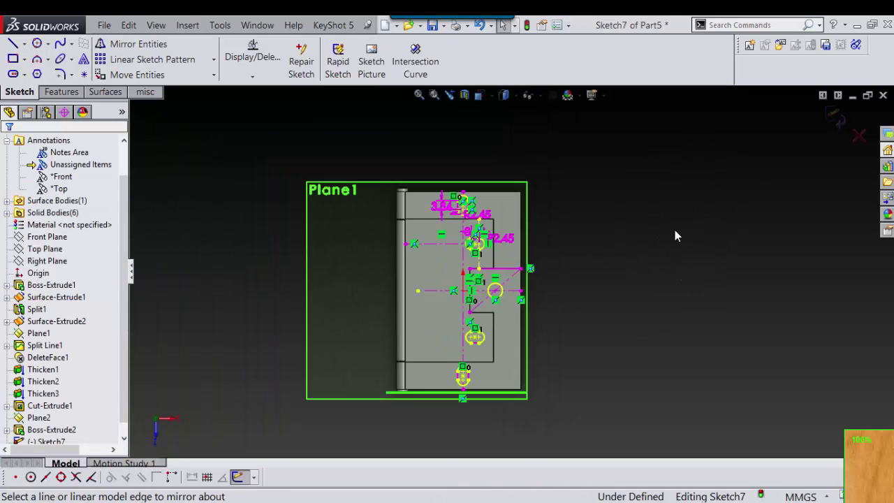
pyautogui.press('Escape')
# - Start an Extruded Cut from Sketch7, clear the first contour pick and keep Sketch Plane as the start
pyautogui.press('s')
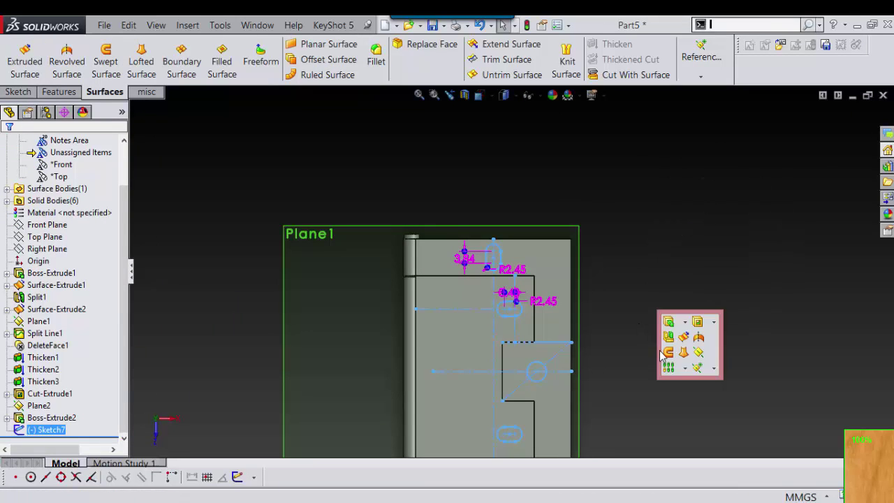
pyautogui.click(699, 322)
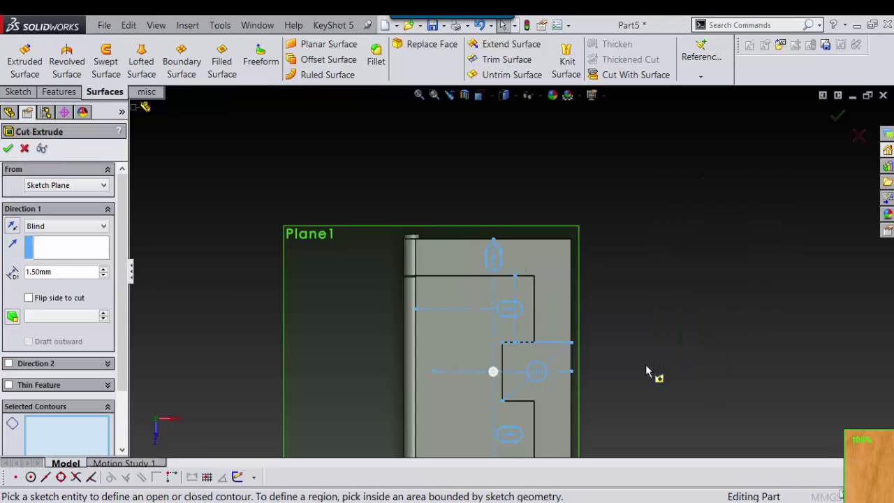
pyautogui.scroll(-3, 471, 210)
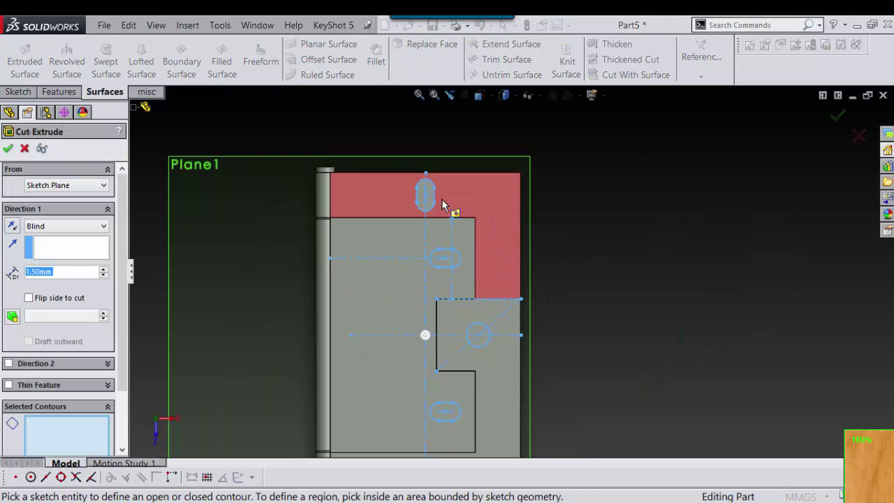
pyautogui.click(438, 203)
pyautogui.scroll(4, 558, 300)
pyautogui.scroll(-3, 513, 298)
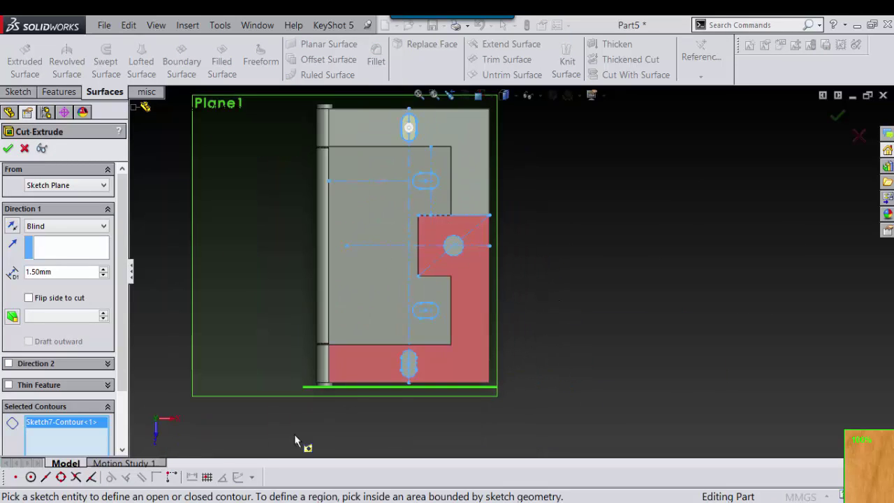
pyautogui.rightClick(79, 433)
pyautogui.click(122, 436)
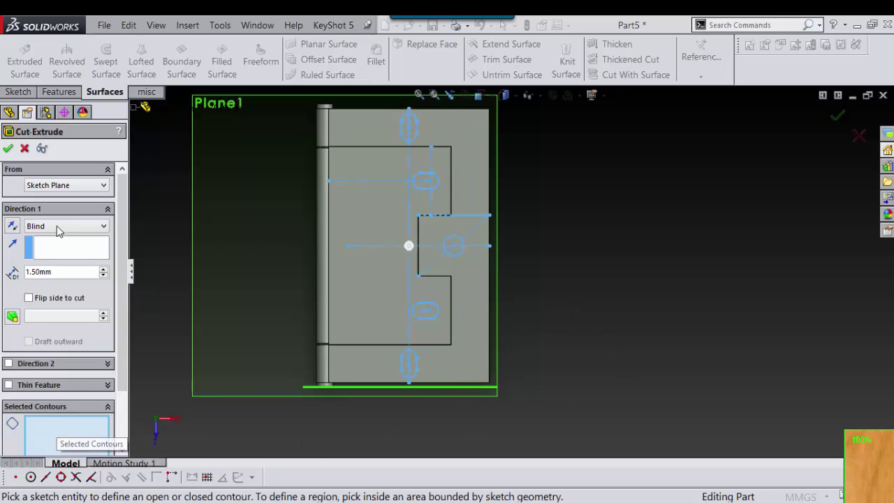
pyautogui.click(62, 189)
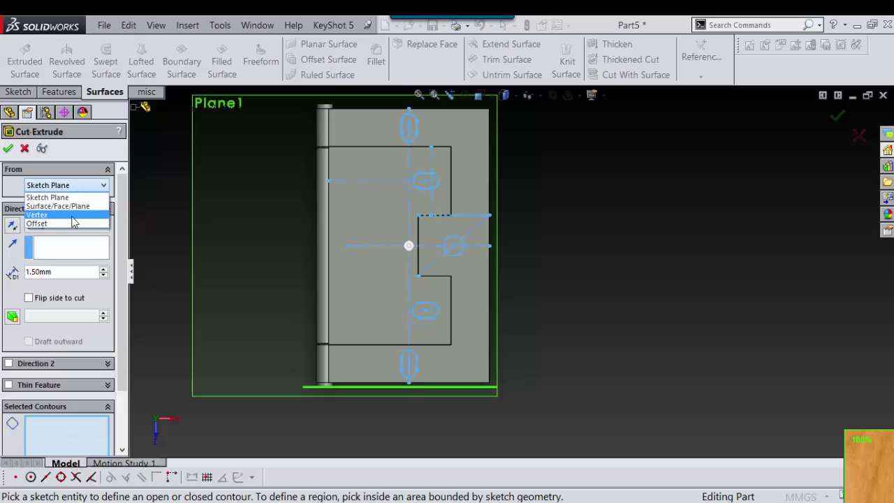
pyautogui.click(153, 201)
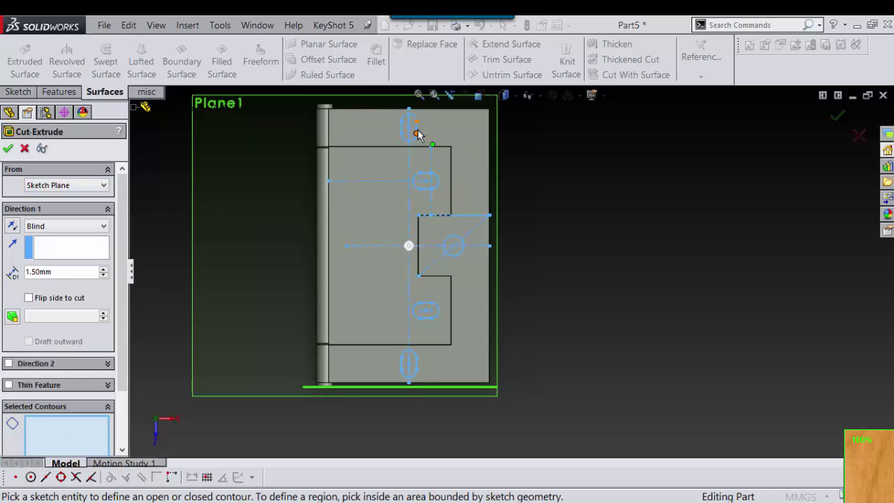
# - Select the top, middle and lower slots and the round hole, then accept the 1.50mm blind cut
pyautogui.click(418, 133)
pyautogui.scroll(-3, 437, 201)
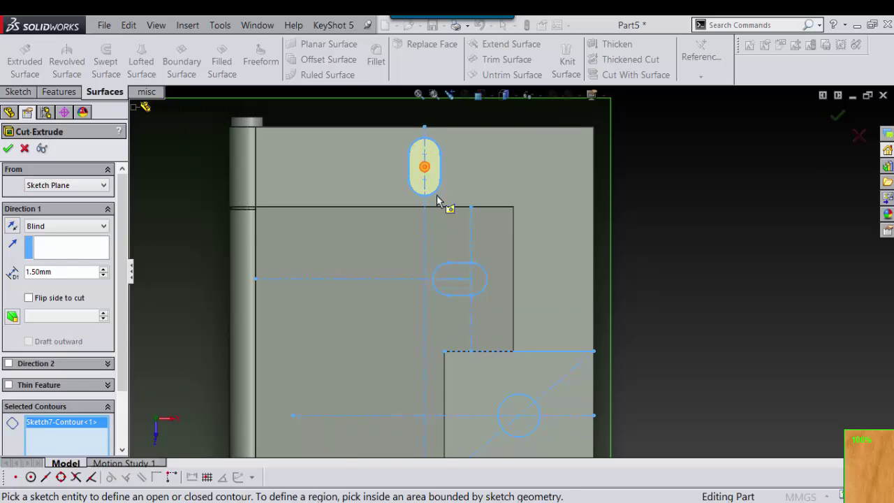
pyautogui.click(474, 286)
pyautogui.scroll(3, 505, 391)
pyautogui.scroll(-3, 571, 338)
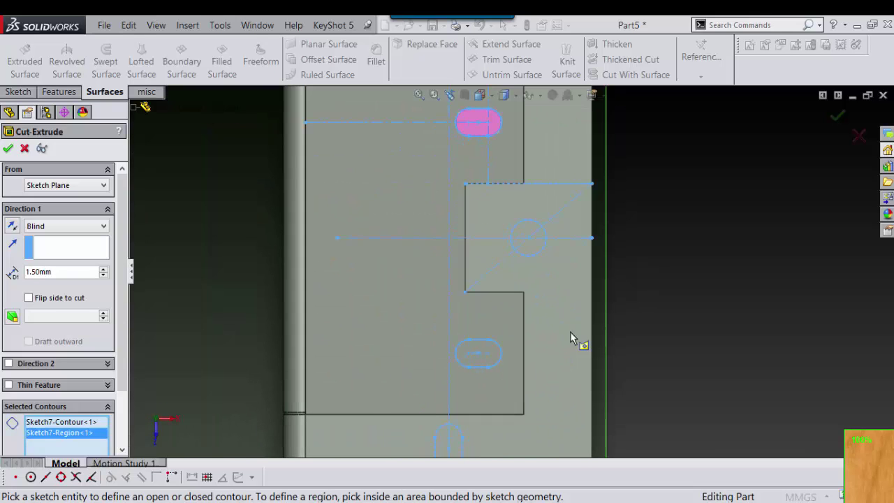
pyautogui.click(536, 250)
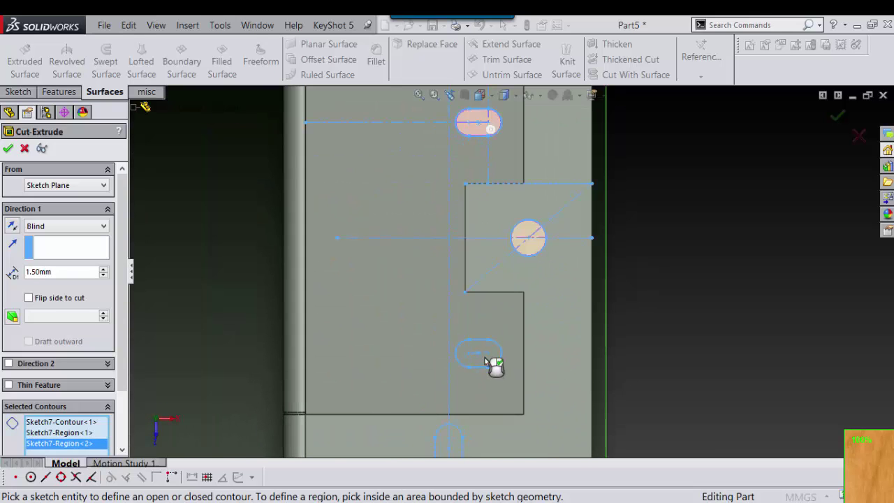
pyautogui.click(478, 351)
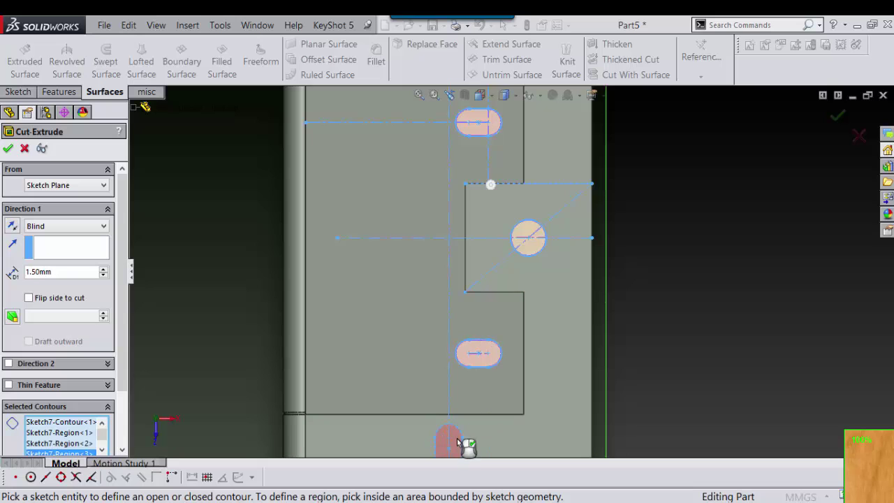
pyautogui.rightClick(657, 369)
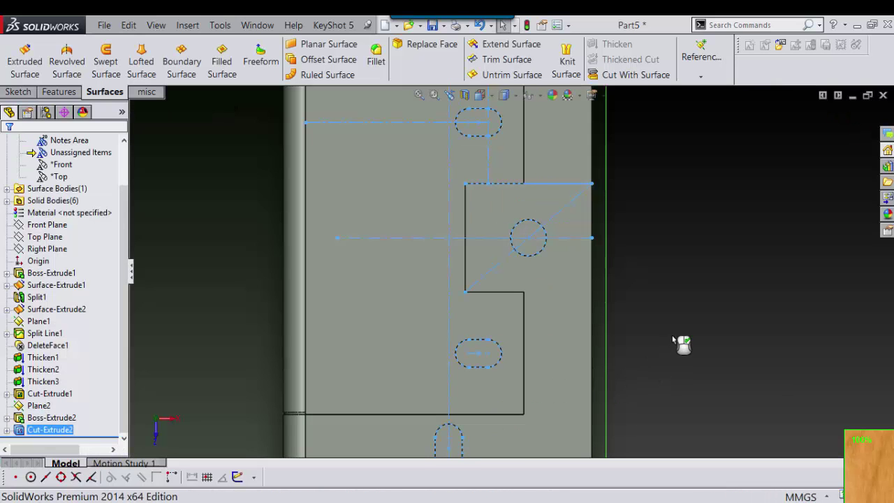
# - Edit Cut-Extrude2 and drag its depth to 25.50mm so the cuts pass through the leaf
pyautogui.moveTo(646, 323)
pyautogui.mouseDown(button='middle')
pyautogui.moveTo(613, 342)
pyautogui.moveTo(683, 299)
pyautogui.moveTo(629, 373)
pyautogui.moveTo(225, 453)
pyautogui.mouseUp(button='middle')
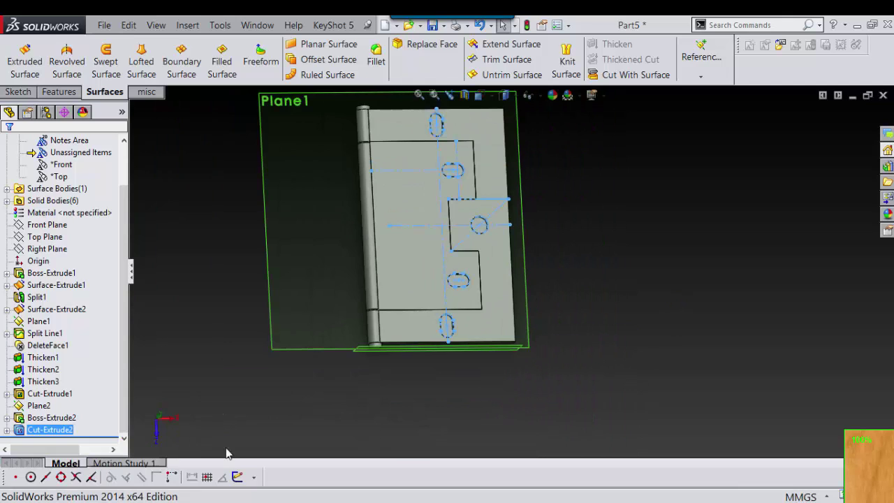
pyautogui.click(23, 431)
pyautogui.click(33, 395)
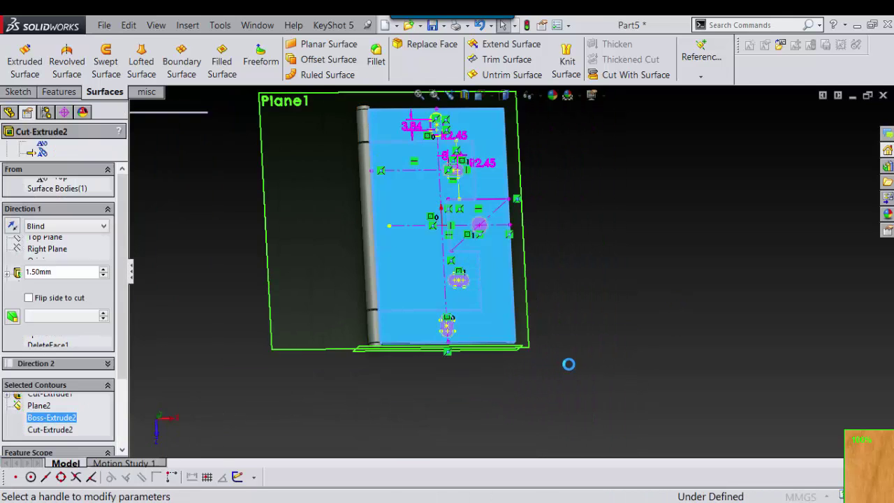
pyautogui.moveTo(569, 363)
pyautogui.mouseDown(button='middle')
pyautogui.moveTo(538, 236)
pyautogui.moveTo(537, 256)
pyautogui.moveTo(463, 256)
pyautogui.mouseUp(button='middle')
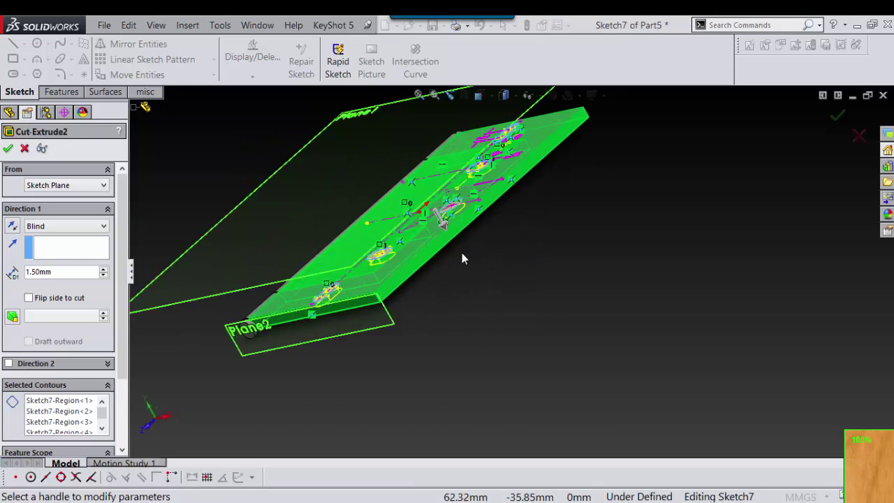
pyautogui.moveTo(441, 230); pyautogui.dragTo(484, 303)
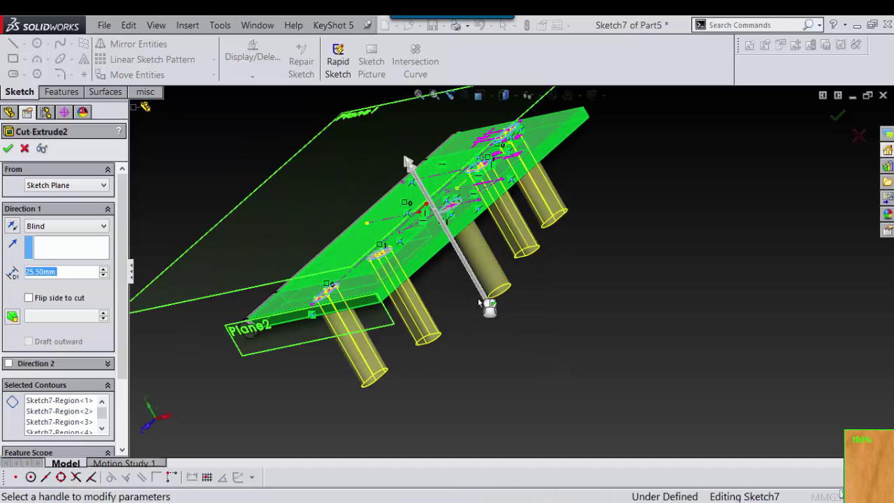
pyautogui.press('Return')
pyautogui.moveTo(482, 309)
pyautogui.mouseDown(button='middle')
pyautogui.moveTo(543, 405)
pyautogui.moveTo(581, 356)
pyautogui.moveTo(599, 360)
pyautogui.mouseUp(button='middle')
pyautogui.scroll(-3, 447, 244)
pyautogui.scroll(3, 461, 257)
pyautogui.scroll(-2, 464, 261)
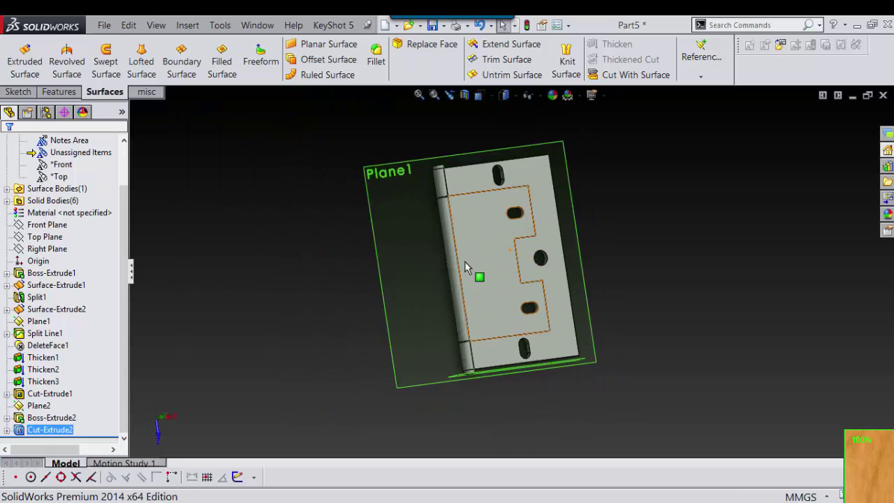
pyautogui.scroll(-1, 480, 264)
pyautogui.scroll(3, 483, 174)
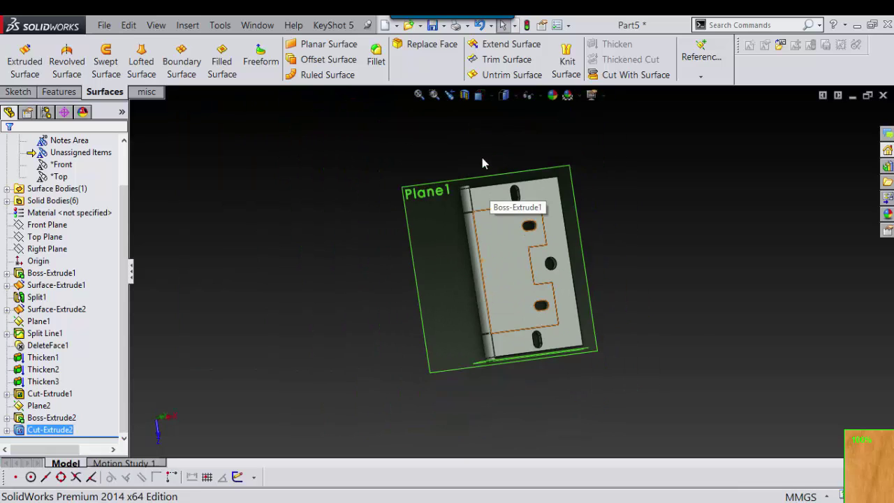
pyautogui.scroll(-3, 649, 210)
pyautogui.click(650, 210)
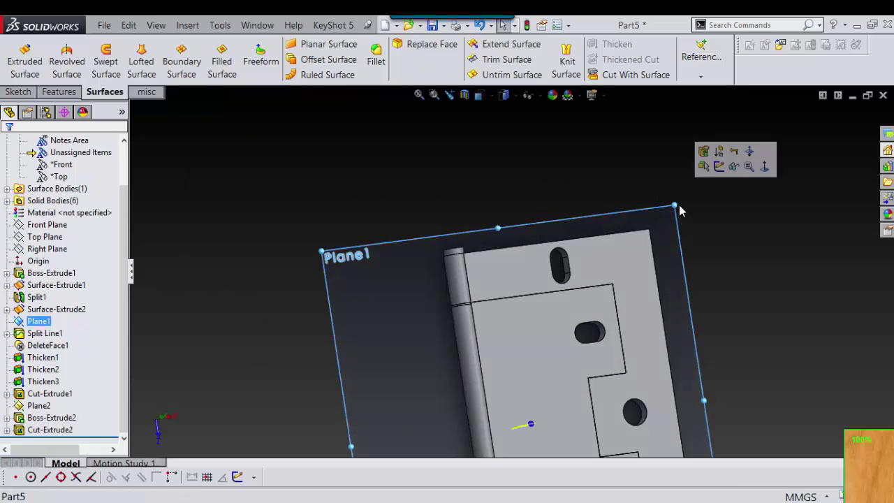
pyautogui.click(328, 255)
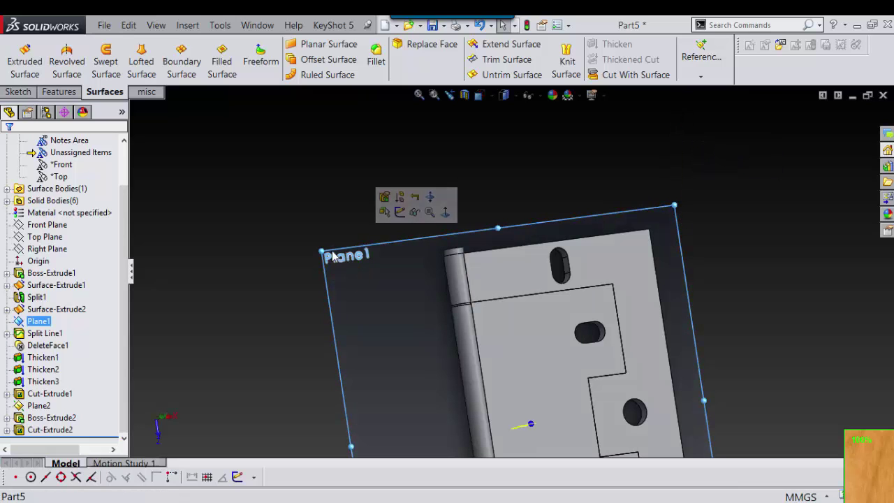
pyautogui.hotkey('ctrl', '8')
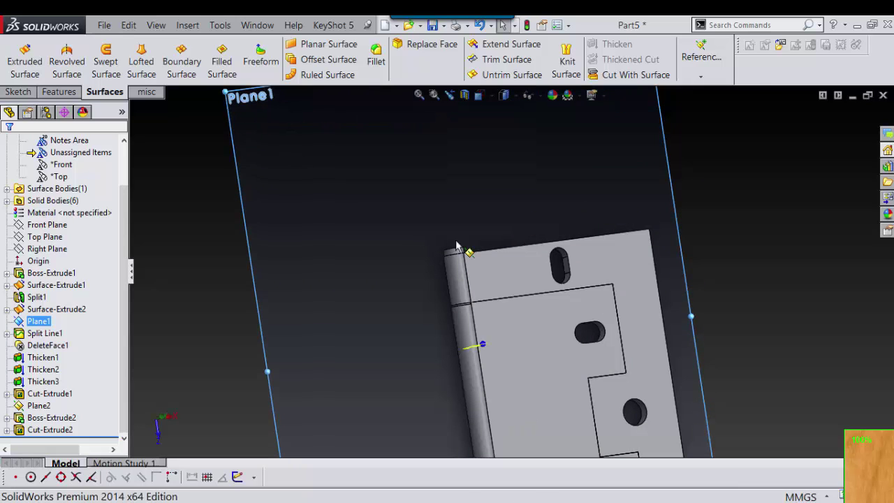
pyautogui.scroll(-3, 492, 267)
pyautogui.scroll(3, 521, 360)
pyautogui.moveTo(522, 359); pyautogui.dragTo(510, 423, button='middle')
pyautogui.scroll(-3, 515, 286)
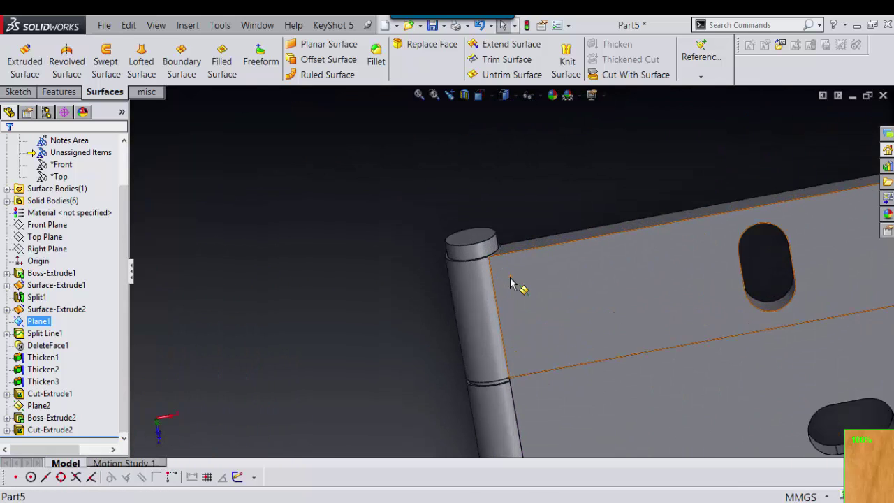
pyautogui.scroll(-1, 523, 318)
pyautogui.moveTo(523, 318); pyautogui.dragTo(497, 248, button='middle')
pyautogui.scroll(-2, 495, 245)
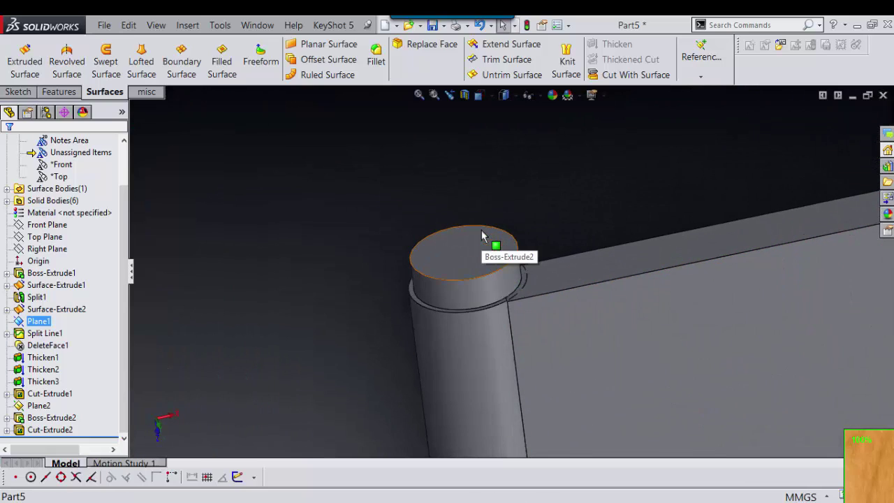
pyautogui.scroll(1, 519, 233)
pyautogui.scroll(3, 521, 233)
pyautogui.moveTo(569, 300)
pyautogui.mouseDown(button='middle')
pyautogui.moveTo(603, 337)
pyautogui.moveTo(608, 359)
pyautogui.moveTo(569, 406)
pyautogui.moveTo(579, 365)
pyautogui.moveTo(599, 443)
pyautogui.moveTo(545, 389)
pyautogui.moveTo(527, 334)
pyautogui.moveTo(475, 299)
pyautogui.mouseUp(button='middle')
# - Create a 3D sketch holding one point at the centre of the pin's top end, then close it
pyautogui.press('s')
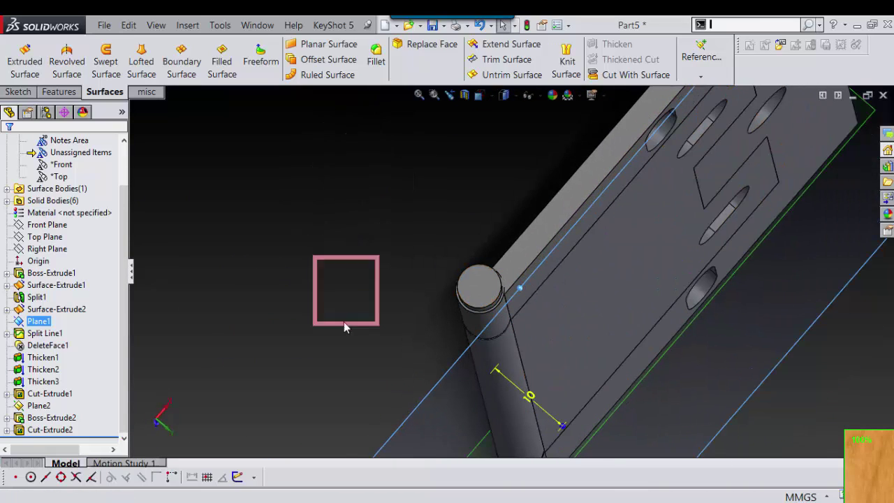
pyautogui.moveTo(396, 217); pyautogui.dragTo(406, 191, button='right')
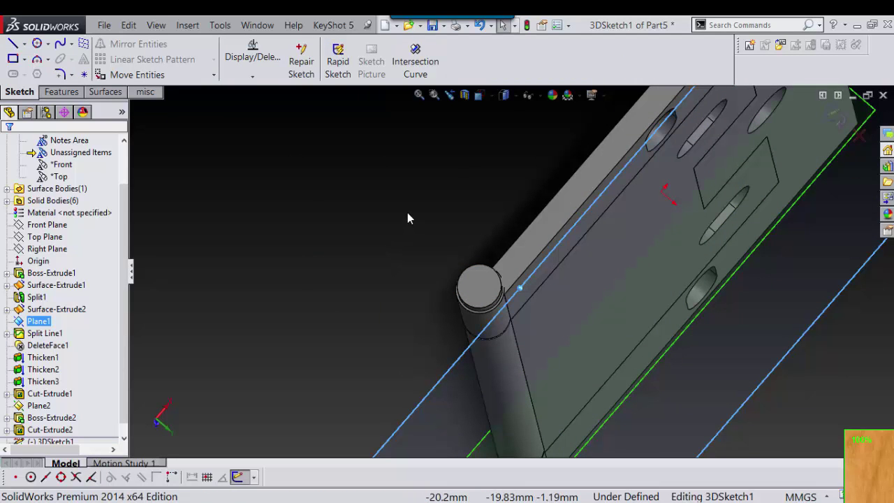
pyautogui.moveTo(417, 188); pyautogui.dragTo(407, 202, button='right')
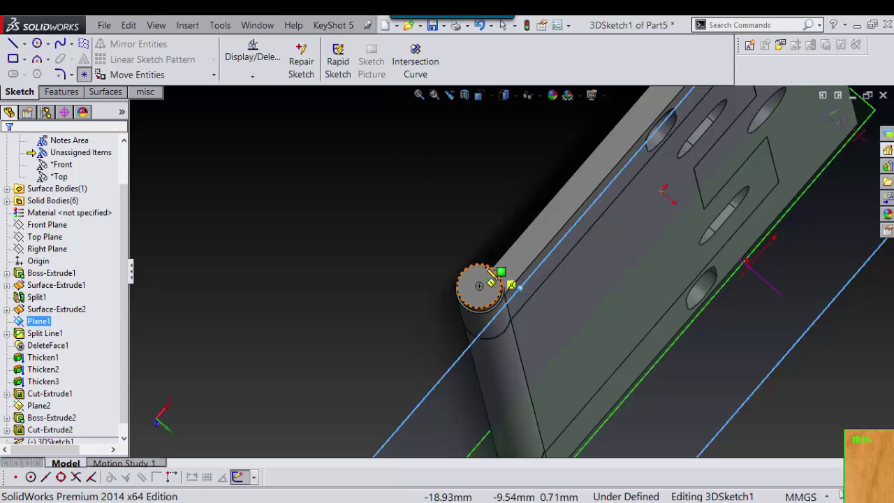
pyautogui.click(479, 286)
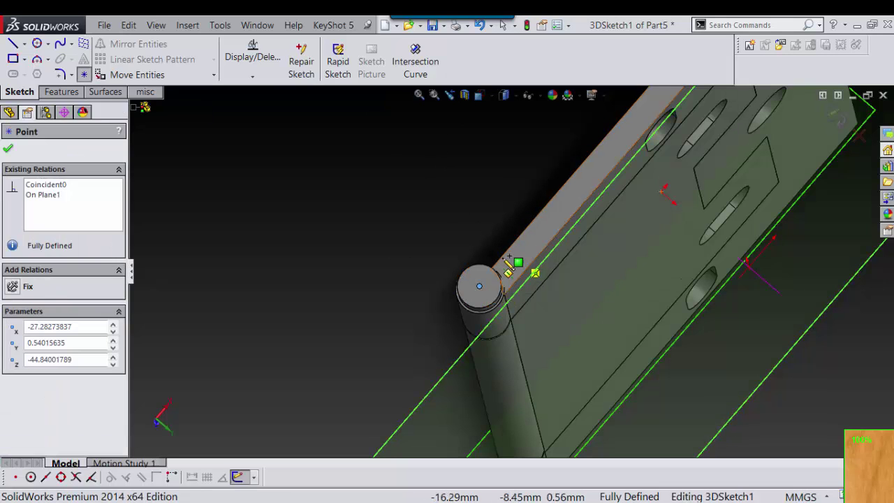
pyautogui.moveTo(403, 227); pyautogui.dragTo(303, 210, button='right')
pyautogui.moveTo(303, 209)
pyautogui.mouseDown(button='middle')
pyautogui.moveTo(489, 270)
pyautogui.moveTo(662, 244)
pyautogui.moveTo(468, 361)
pyautogui.moveTo(552, 339)
pyautogui.moveTo(589, 356)
pyautogui.moveTo(572, 361)
pyautogui.mouseUp(button='middle')
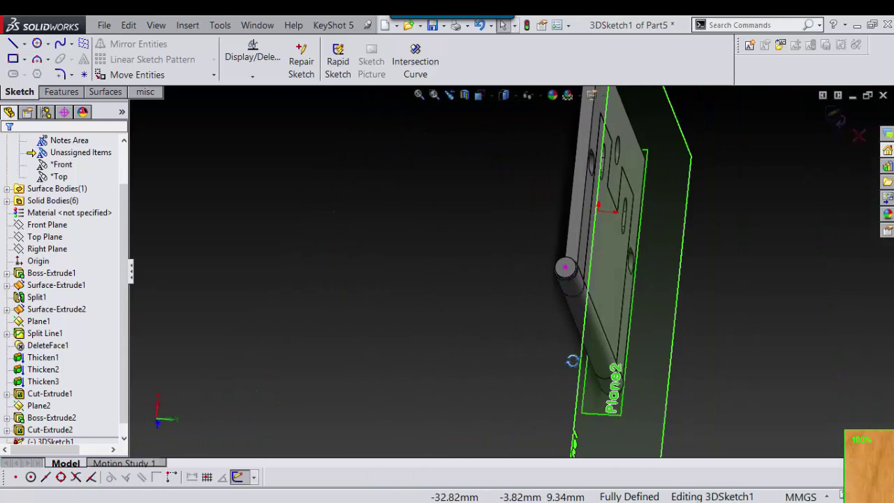
pyautogui.moveTo(449, 270); pyautogui.dragTo(438, 268, button='right')
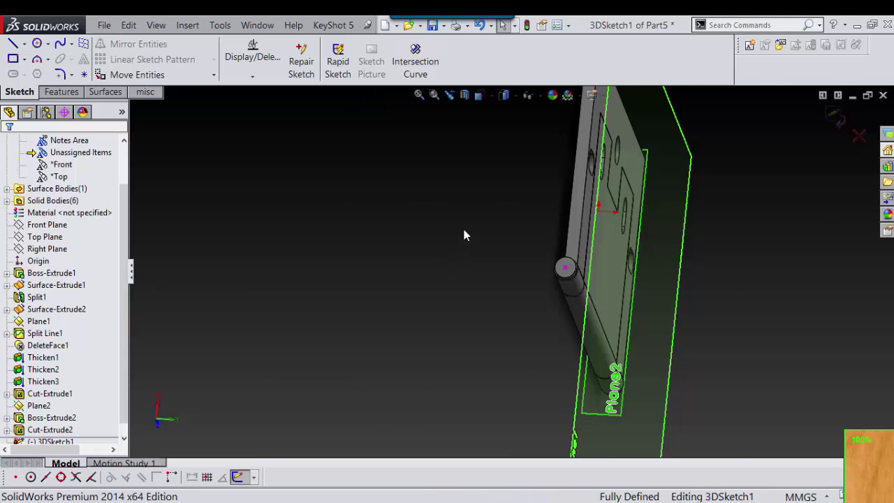
pyautogui.click(836, 116)
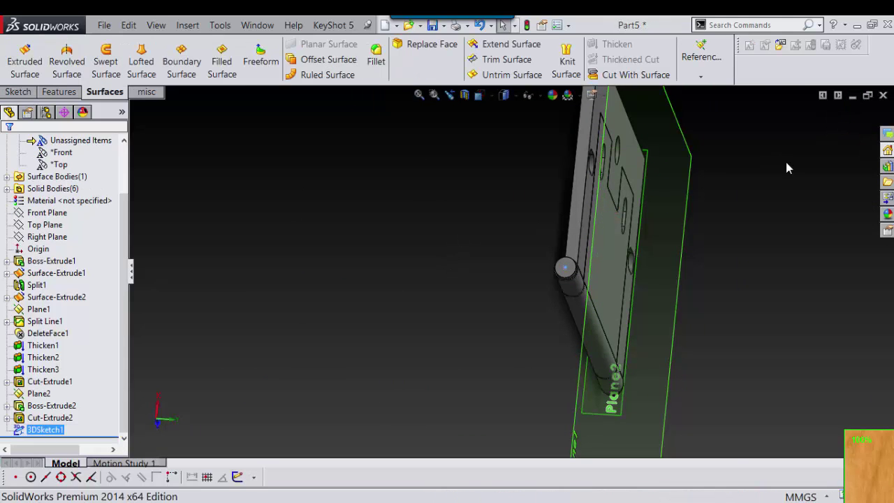
# - Create Plane3 using Plane1 and Point1@3DSketch1 as references, then select the new plane
pyautogui.moveTo(466, 237); pyautogui.dragTo(402, 281, button='right')
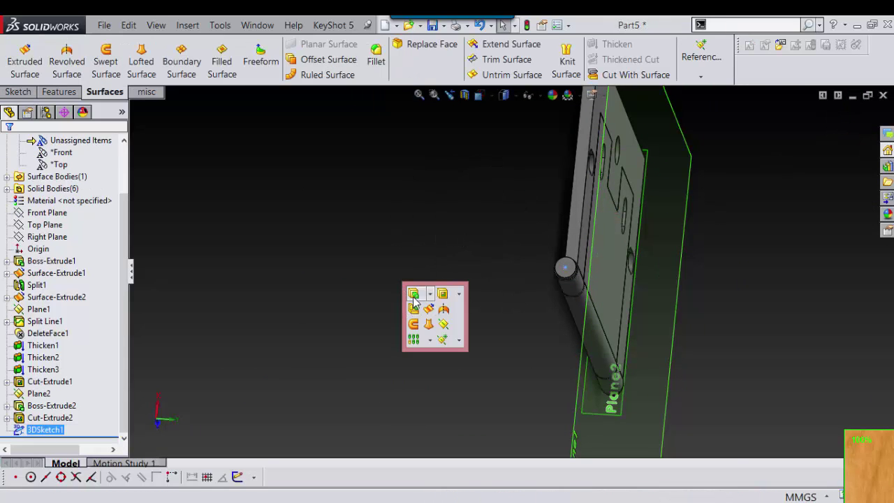
pyautogui.moveTo(455, 226); pyautogui.dragTo(391, 221, button='right')
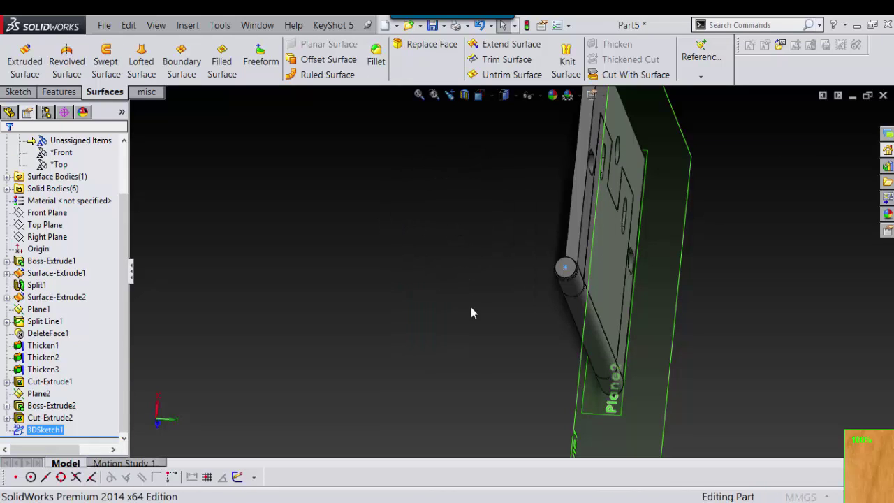
pyautogui.scroll(-3, 583, 280)
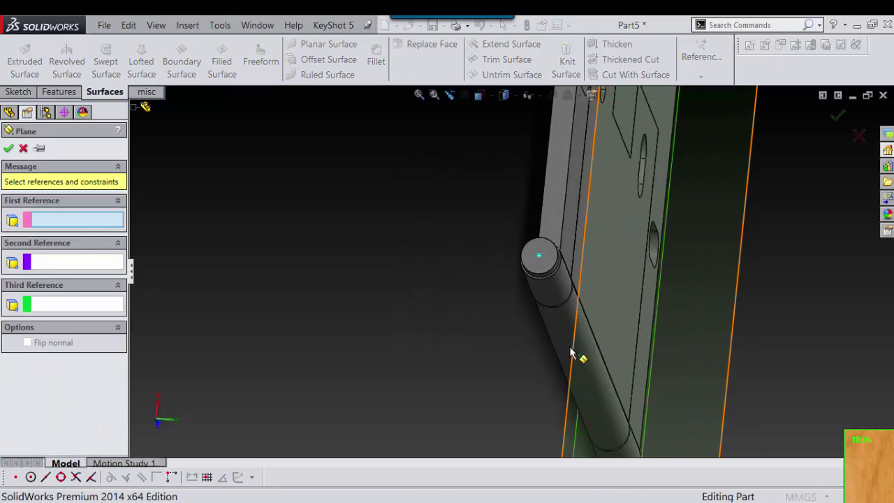
pyautogui.click(572, 353)
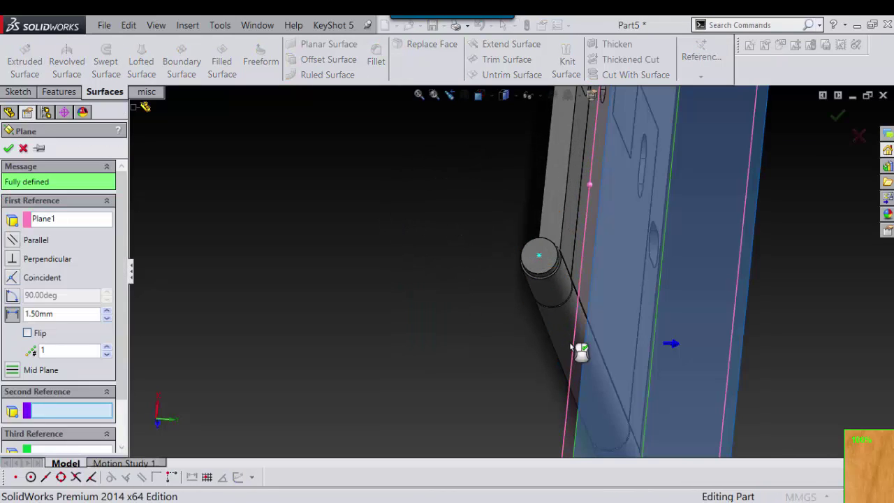
pyautogui.click(539, 258)
pyautogui.press('Return')
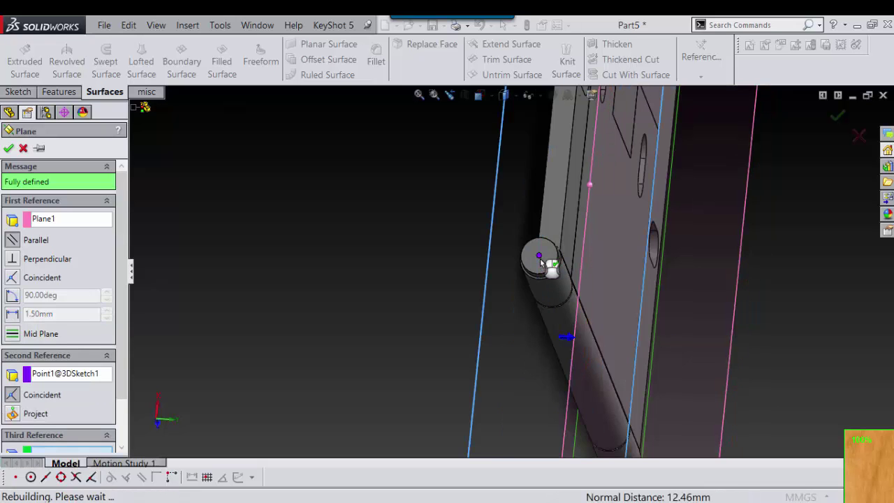
pyautogui.click(516, 316)
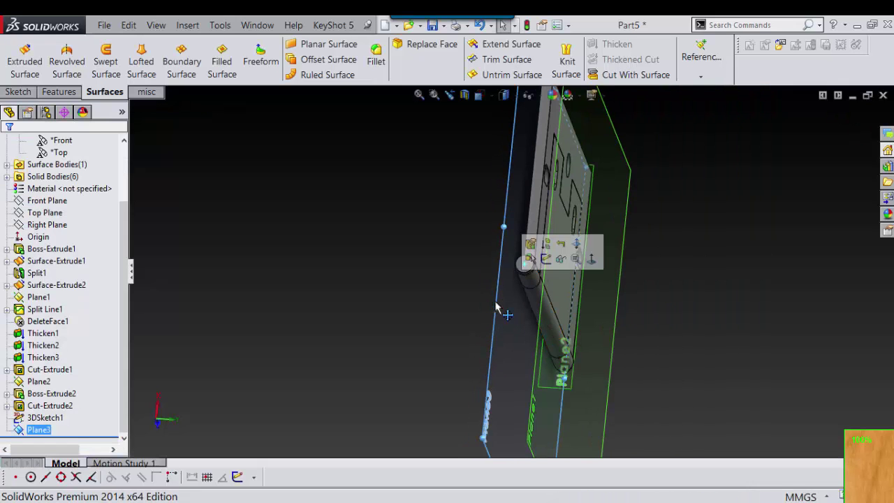
# - Start a fresh sketch on Plane3 after discarding an accidental empty one
pyautogui.click(546, 259)
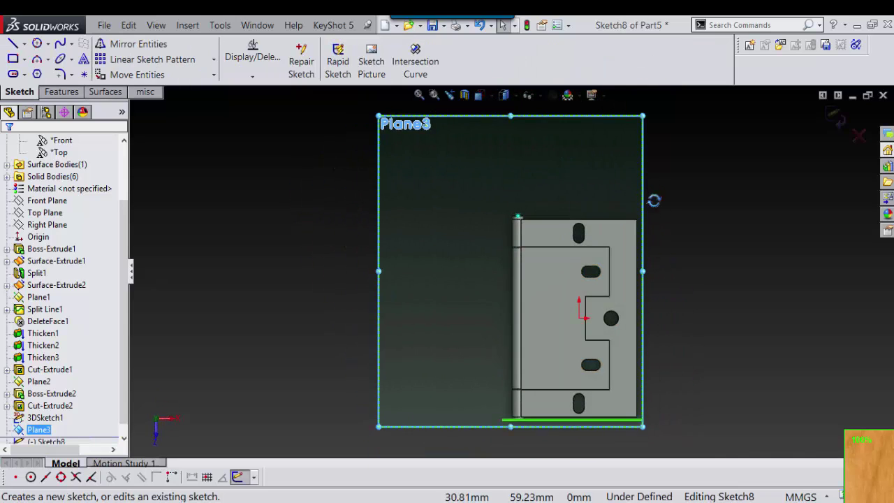
pyautogui.moveTo(654, 200); pyautogui.dragTo(839, 147, button='middle')
pyautogui.click(836, 117)
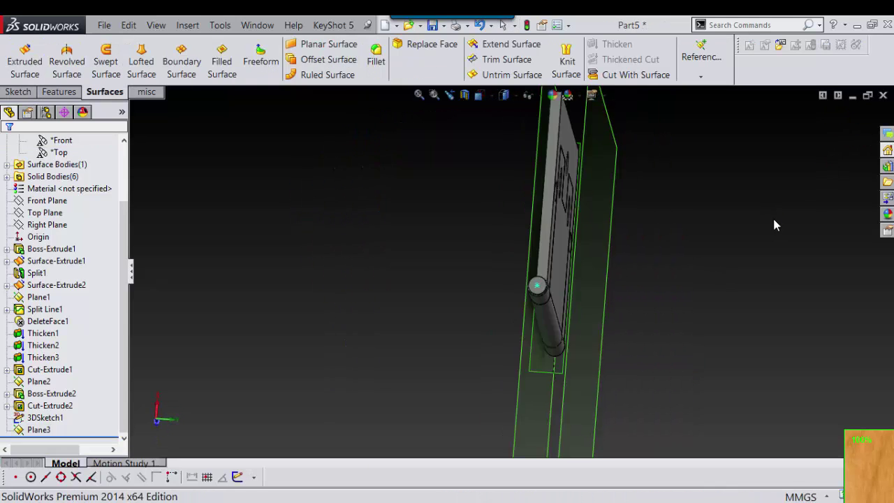
pyautogui.moveTo(774, 221)
pyautogui.mouseDown(button='middle')
pyautogui.moveTo(716, 199)
pyautogui.moveTo(676, 203)
pyautogui.moveTo(742, 255)
pyautogui.moveTo(720, 235)
pyautogui.mouseUp(button='middle')
pyautogui.click(631, 201)
pyautogui.click(695, 151)
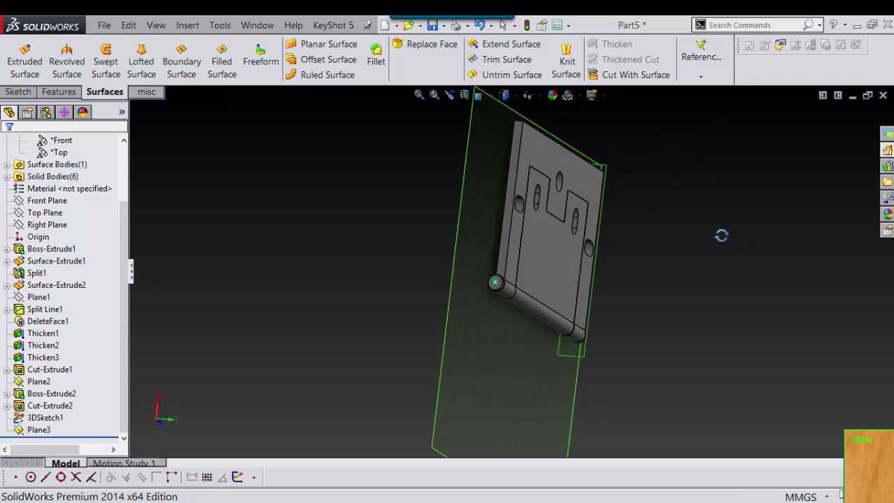
pyautogui.click(514, 342)
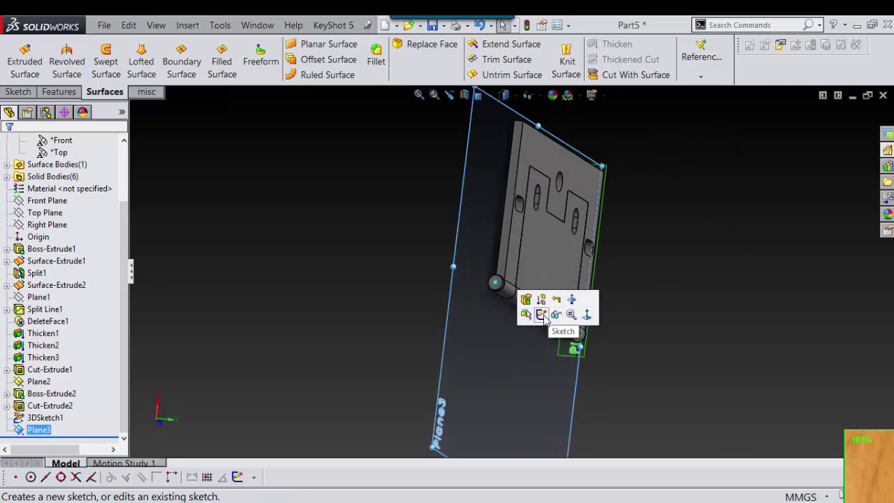
pyautogui.click(541, 314)
# - View the Plane3 sketch Normal To and zoom in on the pin's top end
pyautogui.moveTo(708, 285)
pyautogui.mouseDown(button='middle')
pyautogui.moveTo(721, 438)
pyautogui.moveTo(747, 307)
pyautogui.mouseUp(button='middle')
pyautogui.moveTo(747, 307); pyautogui.dragTo(702, 328, button='right')
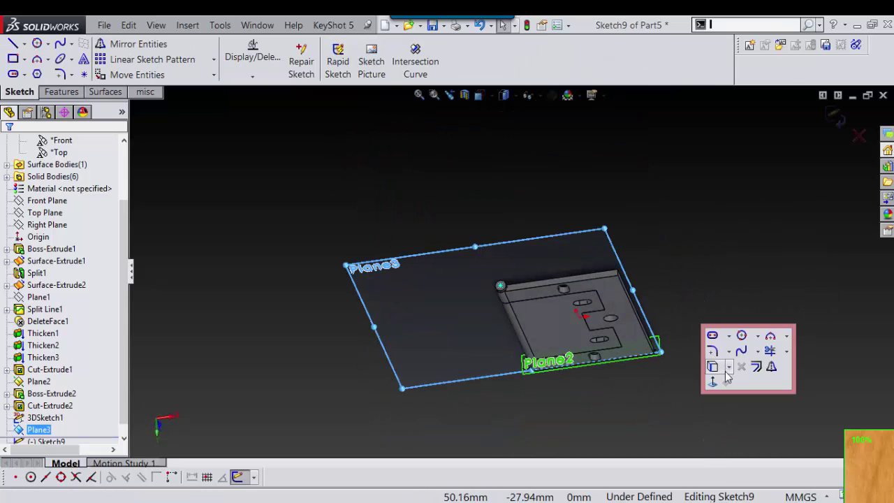
pyautogui.click(718, 371)
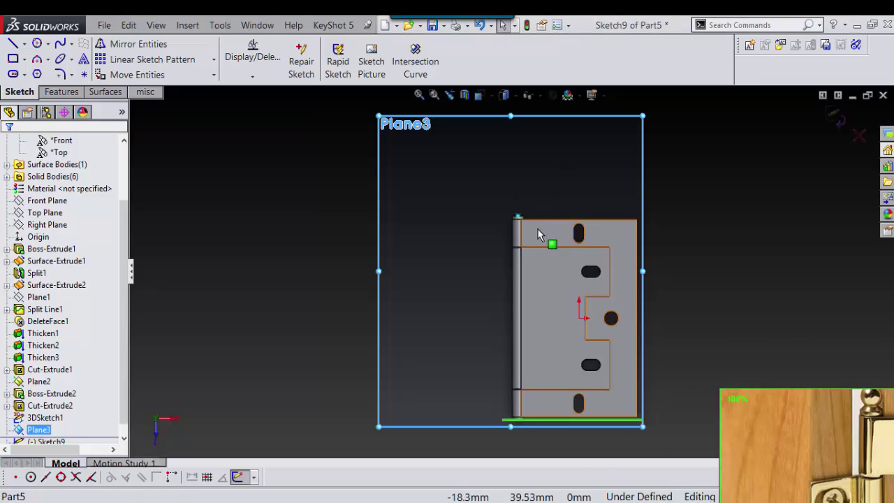
pyautogui.scroll(-5, 534, 225)
pyautogui.scroll(-5, 522, 208)
pyautogui.moveTo(501, 167)
pyautogui.mouseDown(button='right')
pyautogui.moveTo(508, 190)
pyautogui.moveTo(482, 207)
pyautogui.mouseUp(button='right')
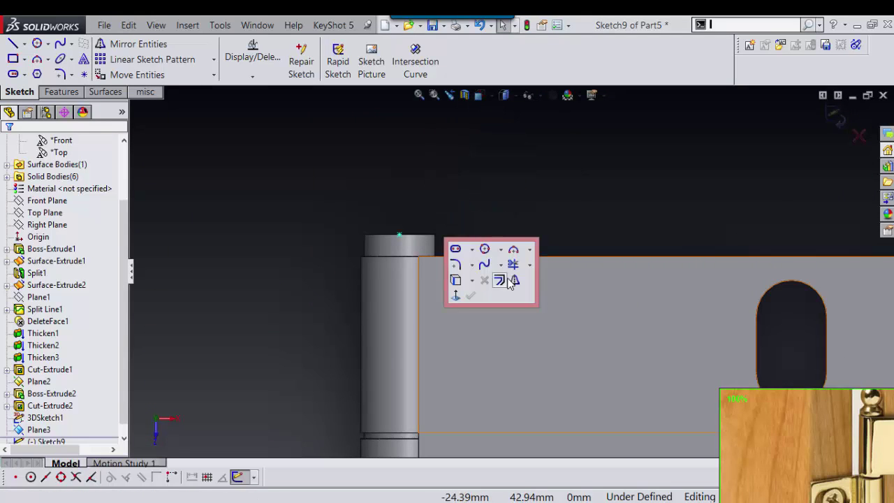
pyautogui.moveTo(534, 193); pyautogui.dragTo(549, 231, button='right')
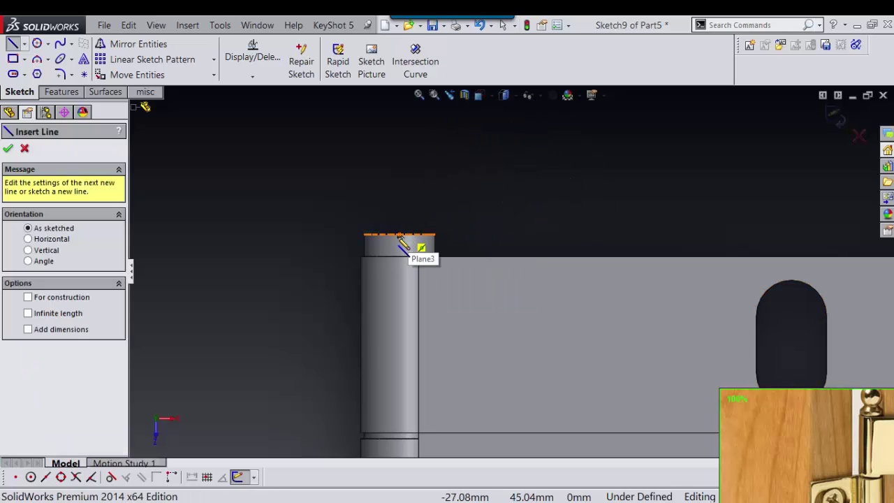
# - Draw a vertical line up from the pin's top end and a circle centred at its upper endpoint
pyautogui.click(400, 236)
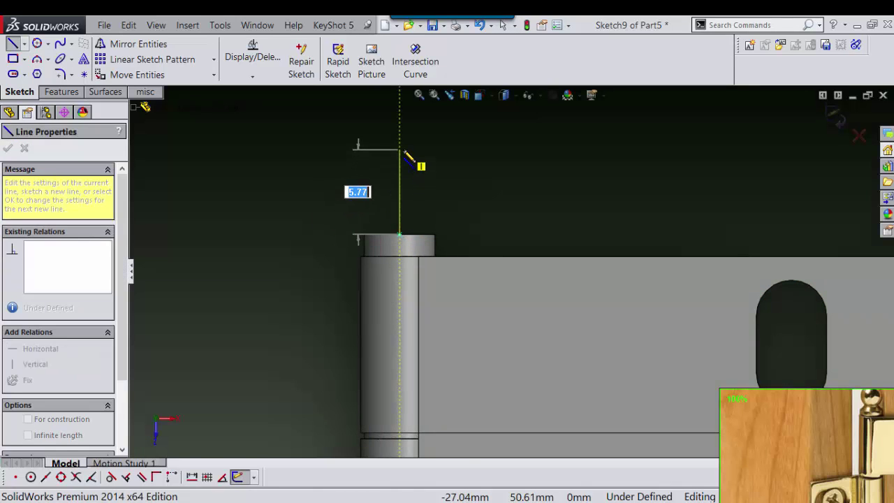
pyautogui.doubleClick(400, 150)
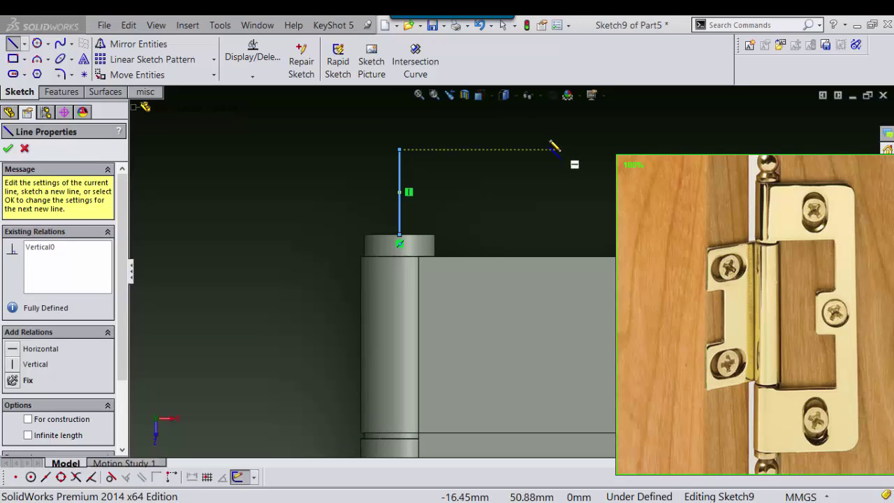
pyautogui.moveTo(547, 150)
pyautogui.mouseDown(button='right')
pyautogui.moveTo(594, 142)
pyautogui.moveTo(555, 145)
pyautogui.mouseUp(button='right')
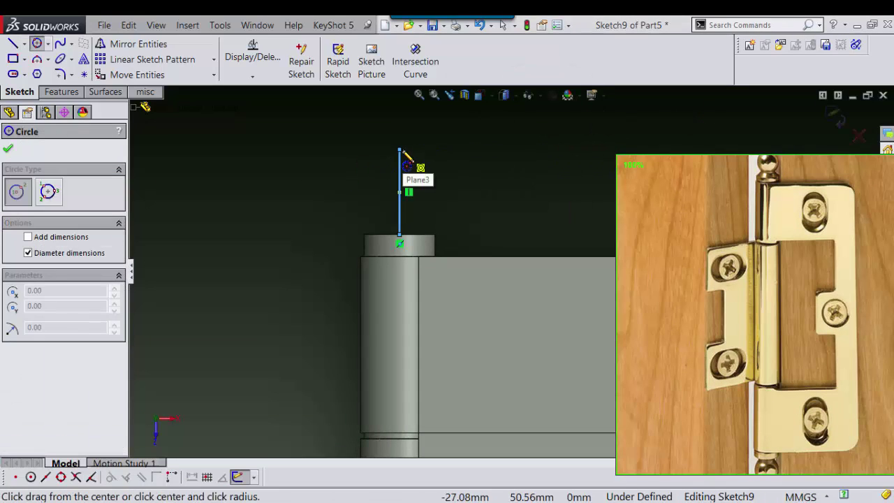
pyautogui.click(400, 150)
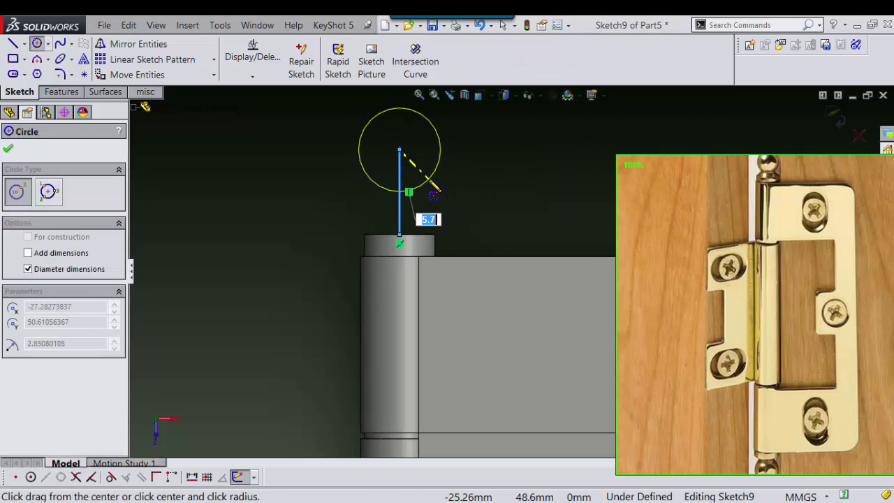
pyautogui.click(433, 194)
pyautogui.moveTo(529, 170); pyautogui.dragTo(508, 292, button='right')
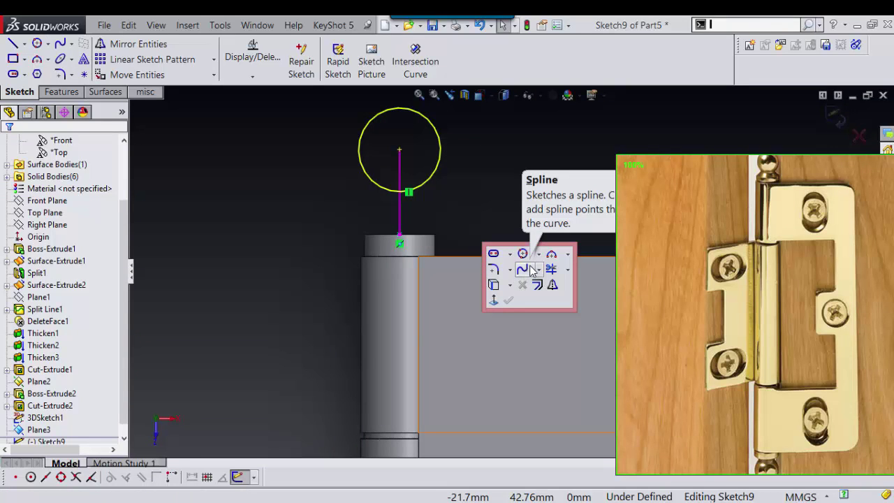
pyautogui.click(531, 271)
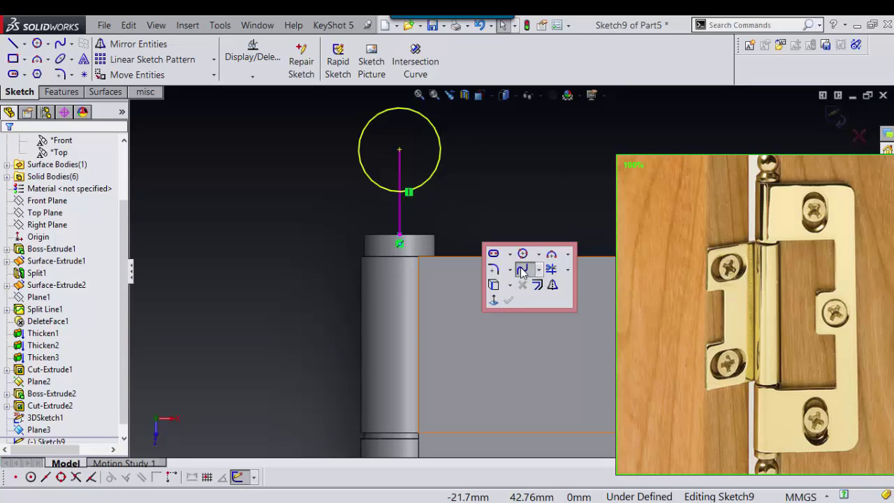
# - Draw a spline curve from beside the circle down toward the pin top
pyautogui.click(448, 171)
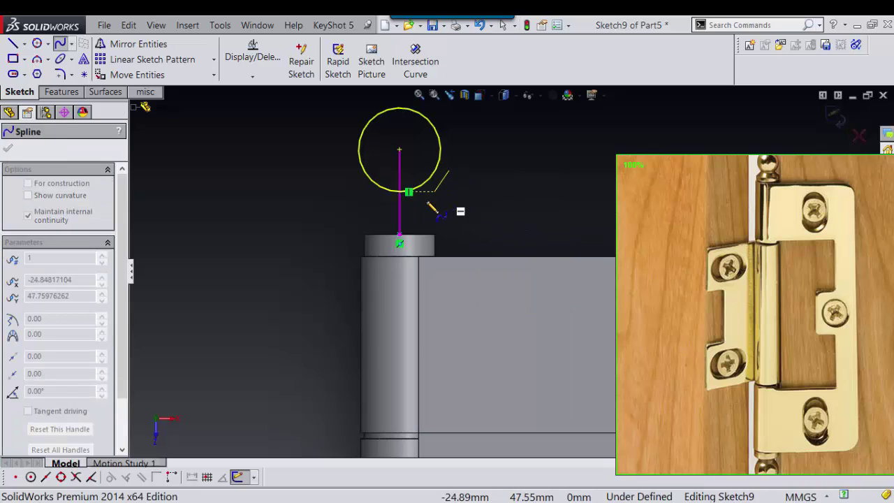
pyautogui.click(423, 207)
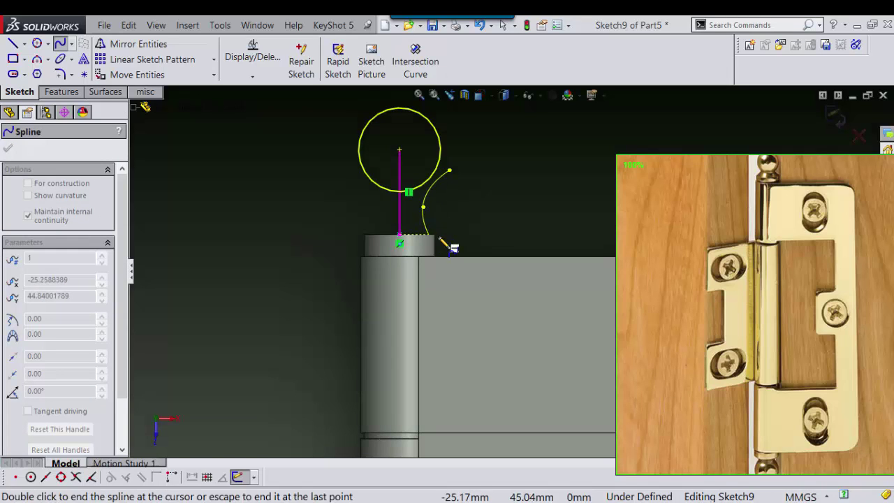
pyautogui.moveTo(481, 207)
pyautogui.mouseDown(button='right')
pyautogui.moveTo(494, 220)
pyautogui.moveTo(527, 220)
pyautogui.moveTo(525, 241)
pyautogui.mouseUp(button='right')
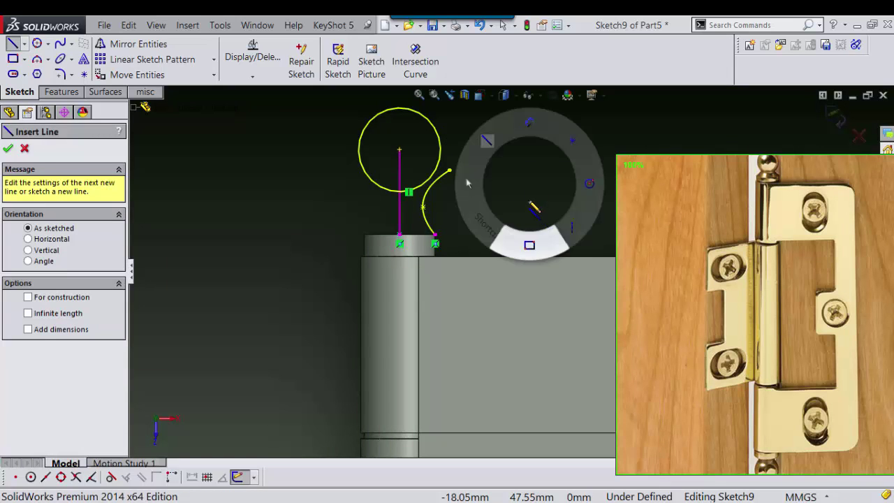
pyautogui.scroll(-3, 381, 223)
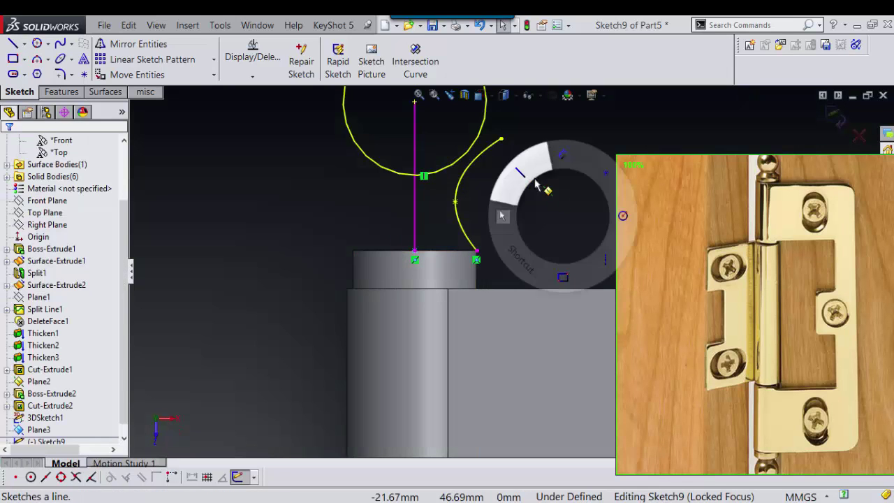
# - Add a horizontal line across the pin top and a line from the circle centre to its top
pyautogui.moveTo(549, 214); pyautogui.dragTo(529, 187, button='right')
pyautogui.click(415, 253)
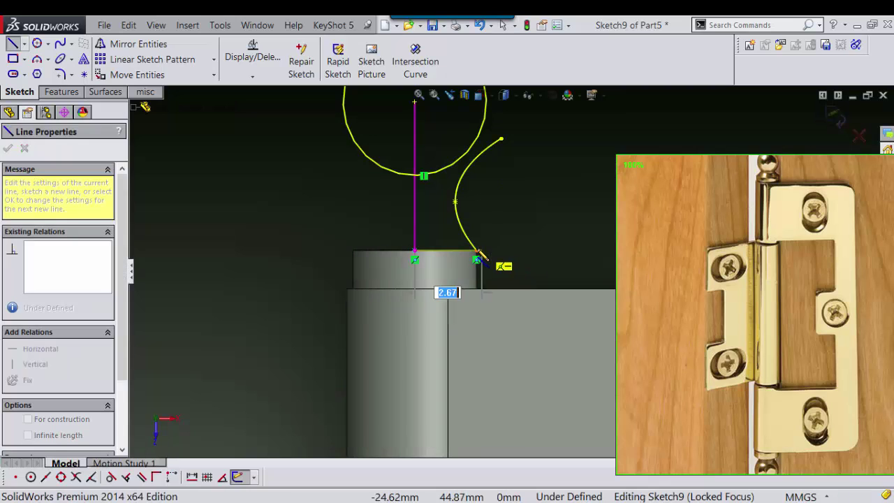
pyautogui.doubleClick(477, 253)
pyautogui.scroll(2, 511, 270)
pyautogui.scroll(1, 510, 270)
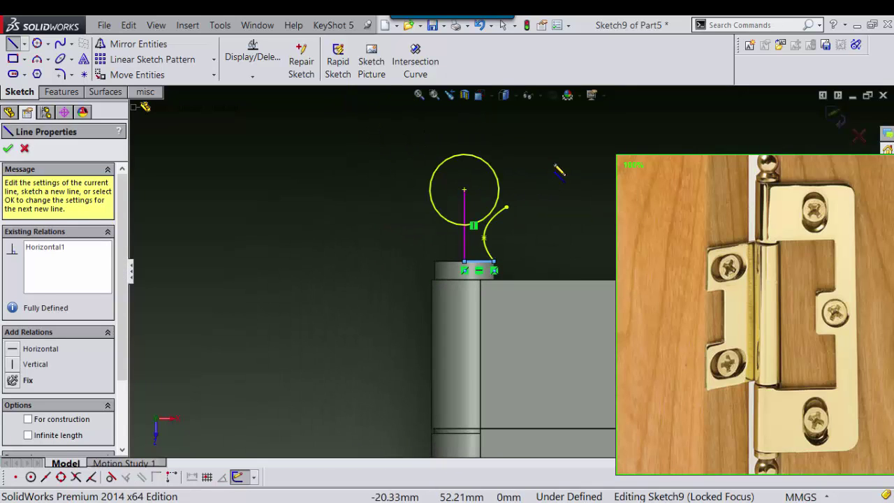
pyautogui.moveTo(563, 145); pyautogui.dragTo(508, 141, button='right')
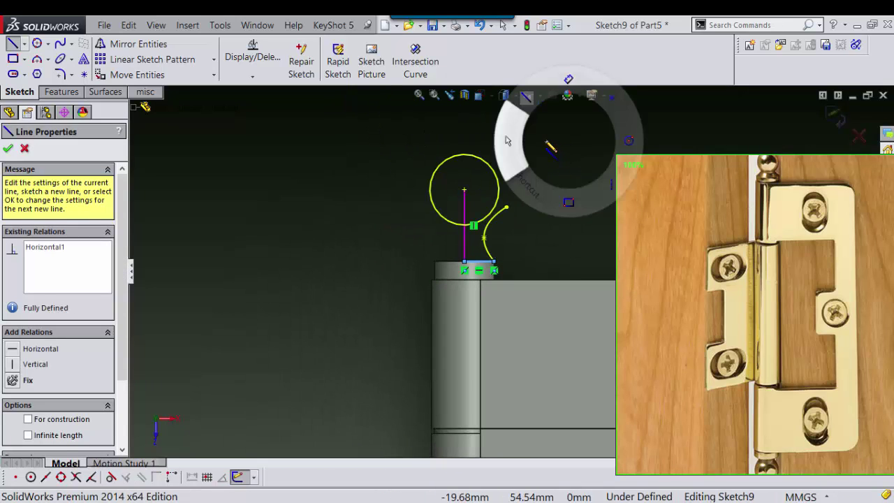
pyautogui.moveTo(465, 190); pyautogui.dragTo(466, 157)
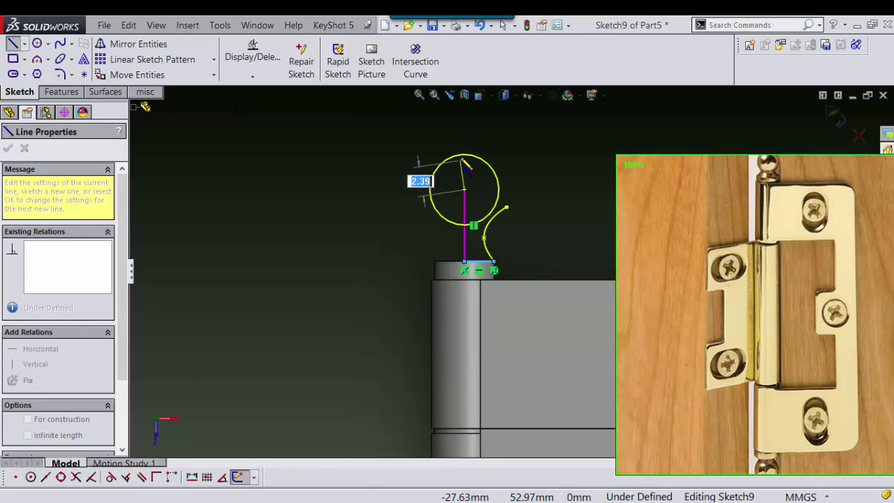
pyautogui.scroll(-3, 561, 178)
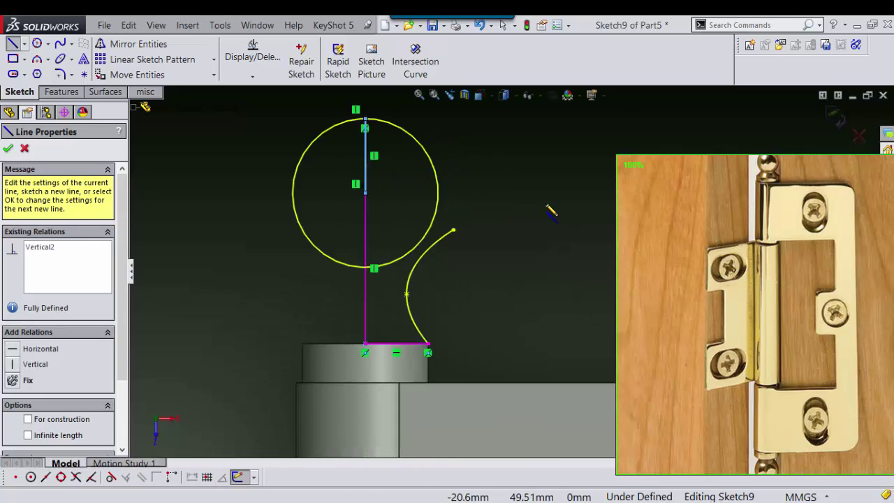
pyautogui.scroll(3, 521, 270)
pyautogui.moveTo(549, 200); pyautogui.dragTo(487, 199, button='right')
pyautogui.scroll(-3, 487, 210)
pyautogui.scroll(-2, 517, 224)
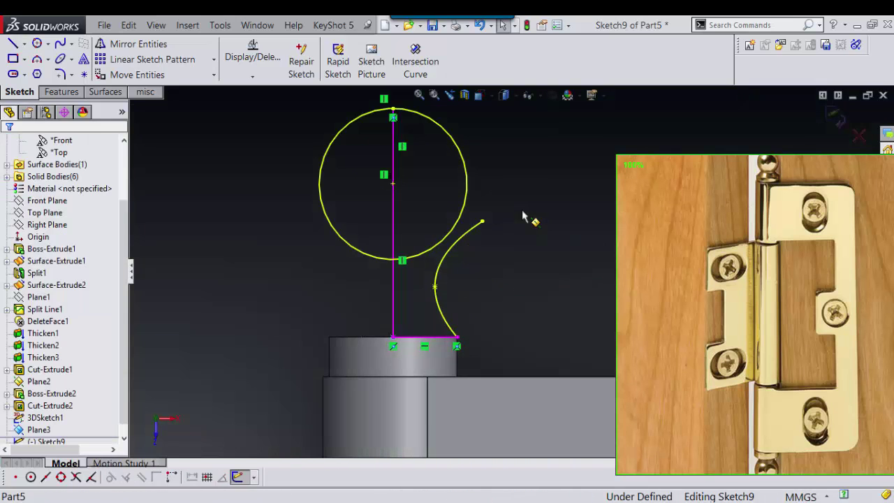
# - Fix the circle in place with a Fix relation
pyautogui.click(479, 230)
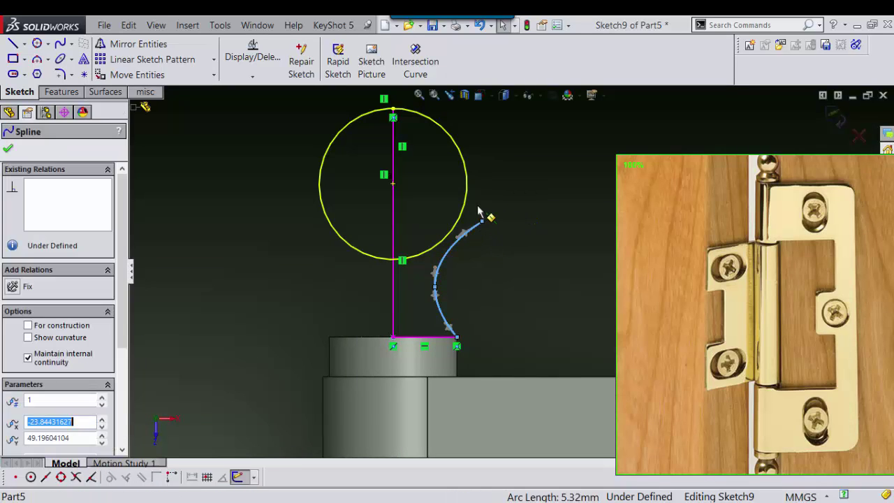
pyautogui.keyDown('ctrl'); pyautogui.click(480, 199); pyautogui.keyUp('ctrl')
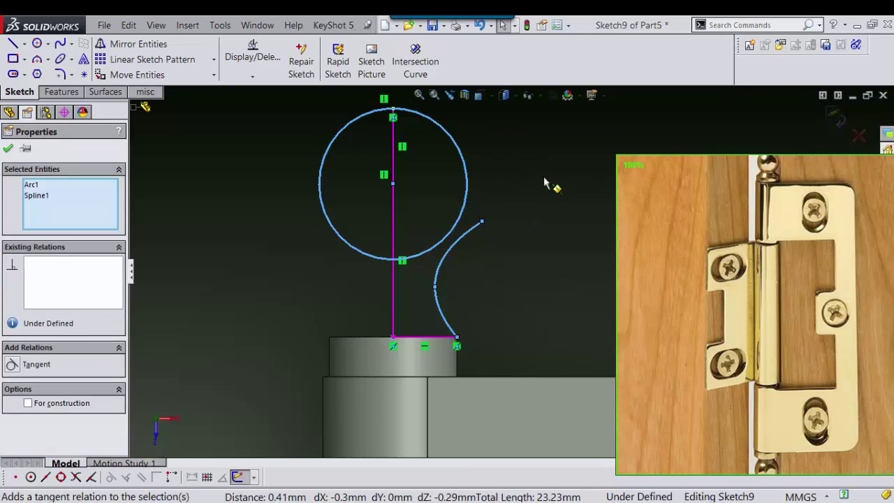
pyautogui.click(519, 255)
pyautogui.scroll(-3, 487, 253)
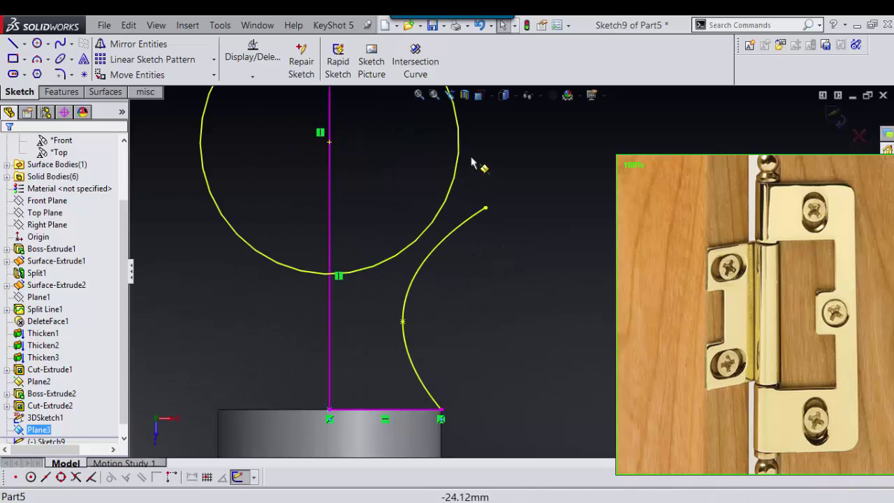
pyautogui.click(461, 155)
pyautogui.click(495, 98)
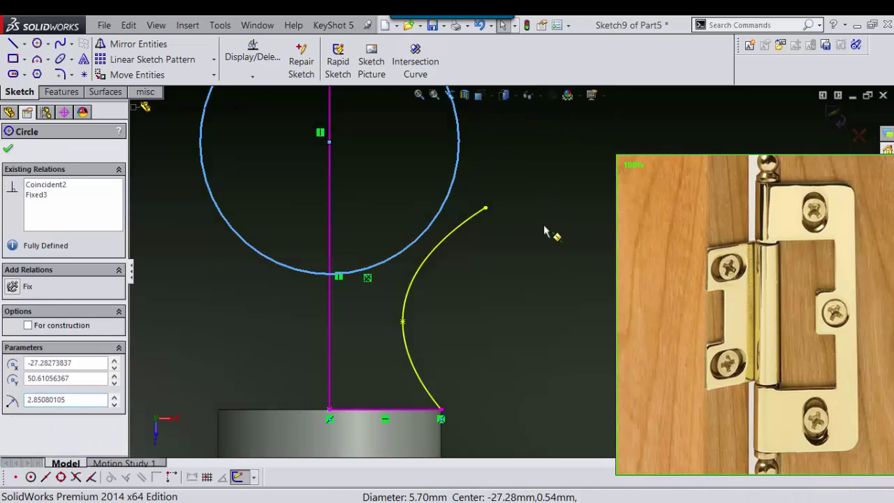
pyautogui.click(549, 238)
pyautogui.scroll(2, 549, 241)
pyautogui.scroll(2, 531, 241)
# - Make the spline tangent to the circle and drag its top endpoint onto the circle
pyautogui.click(492, 239)
pyautogui.click(488, 242)
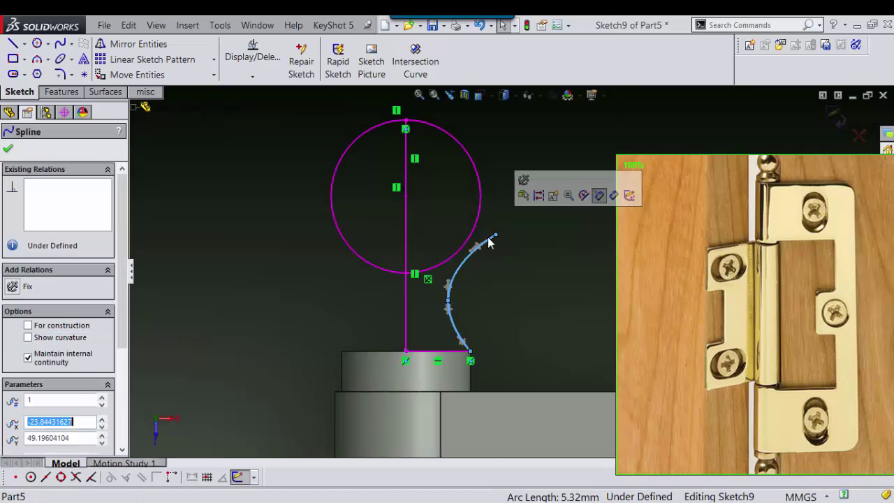
pyautogui.keyDown('ctrl'); pyautogui.click(481, 210); pyautogui.keyUp('ctrl')
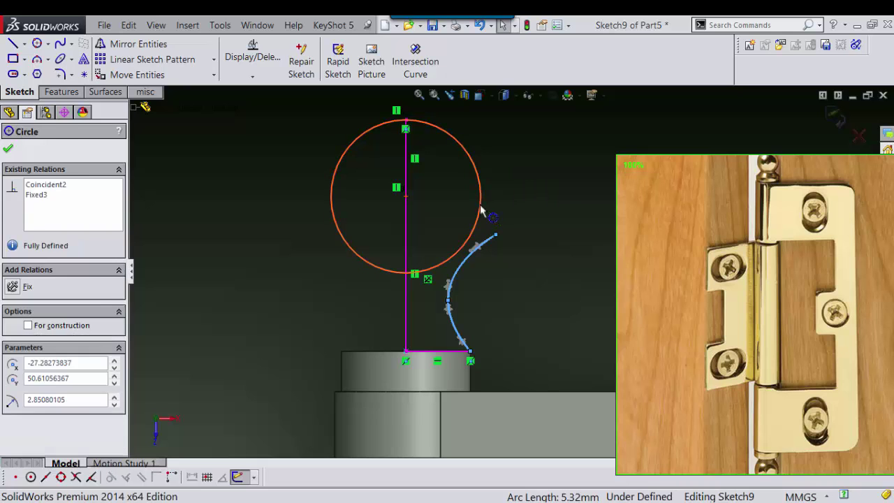
pyautogui.click(515, 158)
pyautogui.scroll(-2, 508, 277)
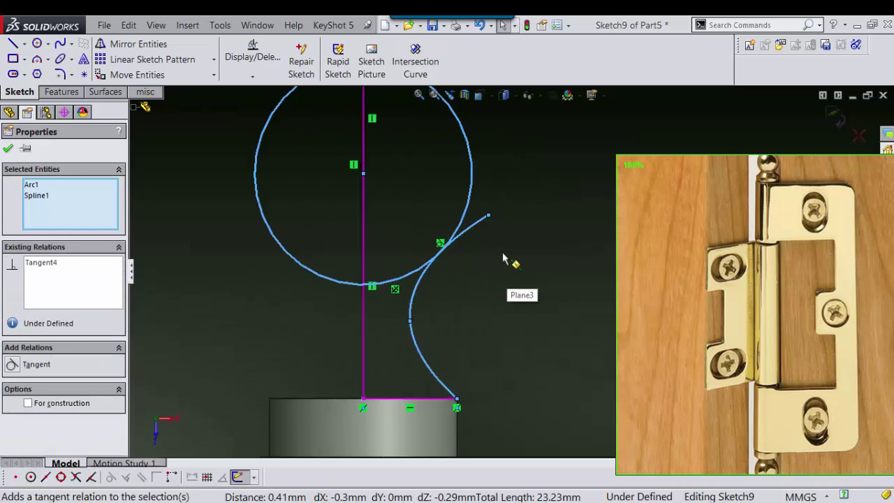
pyautogui.scroll(-2, 509, 256)
pyautogui.moveTo(487, 209)
pyautogui.mouseDown()
pyautogui.moveTo(442, 240)
pyautogui.moveTo(454, 230)
pyautogui.mouseUp()
pyautogui.scroll(3, 489, 308)
pyautogui.scroll(-2, 509, 305)
pyautogui.scroll(2, 510, 308)
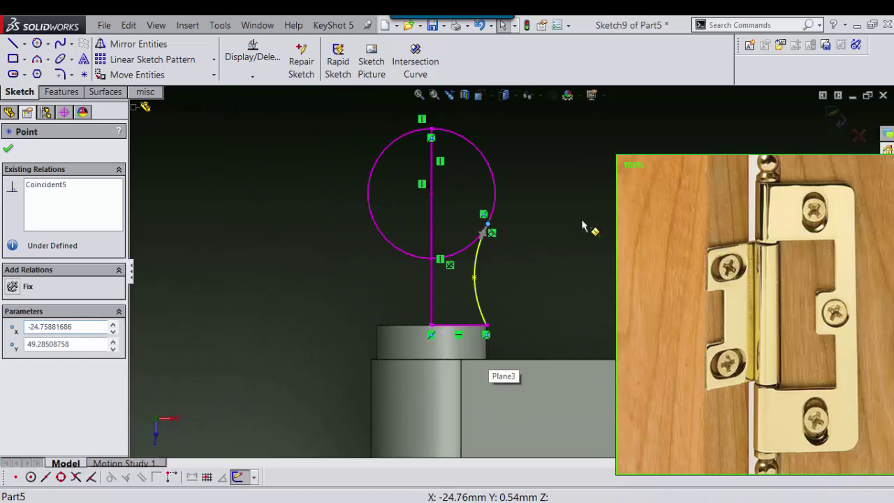
pyautogui.moveTo(580, 214); pyautogui.dragTo(583, 231, button='right')
# - Power Trim away the circle's left and lower-right arcs, then exit Sketch9
pyautogui.press('s')
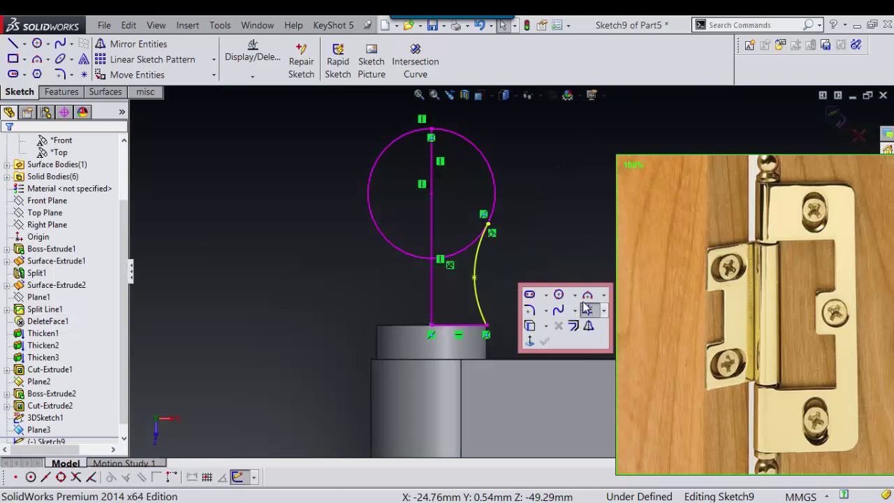
pyautogui.click(574, 324)
pyautogui.moveTo(397, 271)
pyautogui.mouseDown()
pyautogui.moveTo(405, 232)
pyautogui.moveTo(454, 224)
pyautogui.mouseUp()
pyautogui.scroll(2, 542, 239)
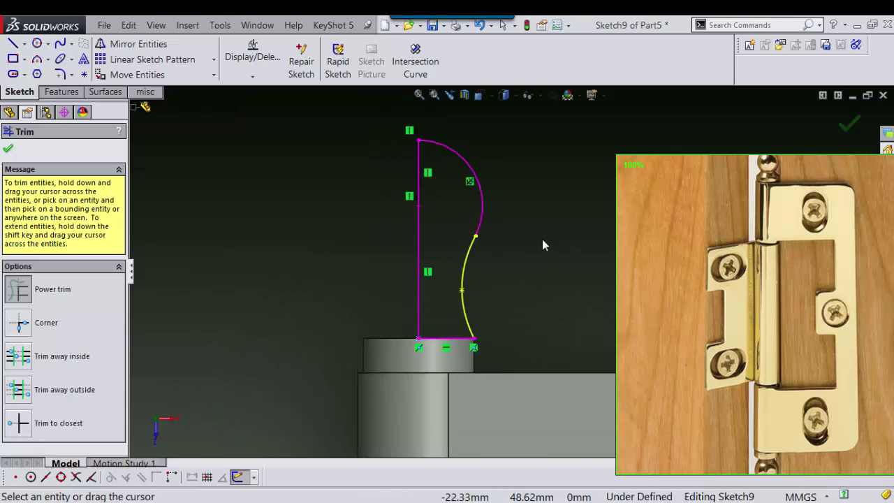
pyautogui.scroll(1, 542, 239)
pyautogui.moveTo(565, 178); pyautogui.dragTo(563, 175, button='right')
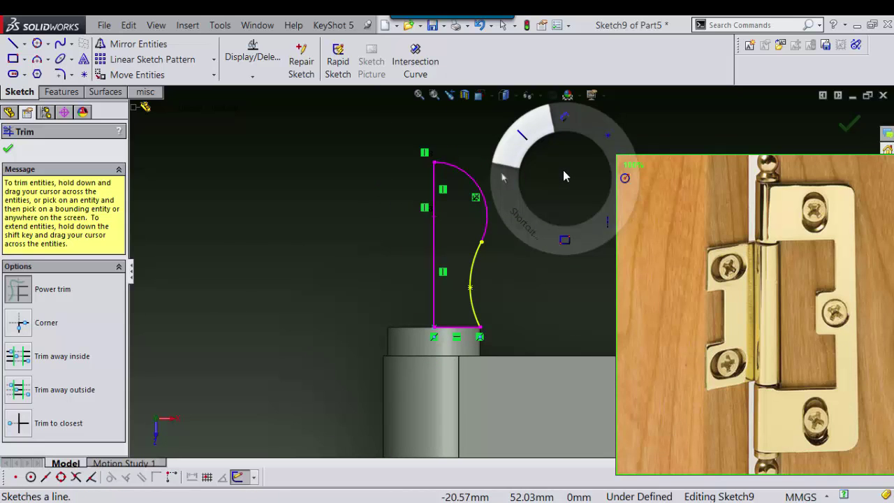
pyautogui.click(849, 124)
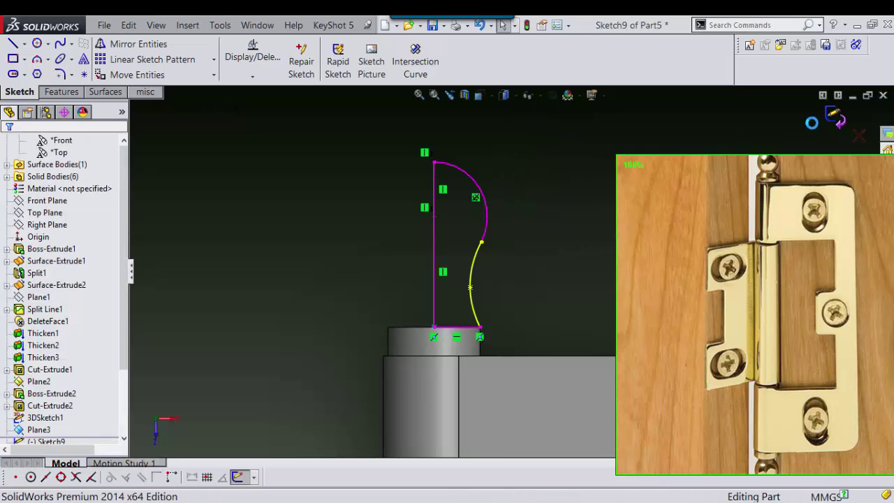
pyautogui.click(837, 118)
# - Cancel the stray reference plane and fit the whole model in view
pyautogui.moveTo(672, 190); pyautogui.dragTo(636, 192, button='right')
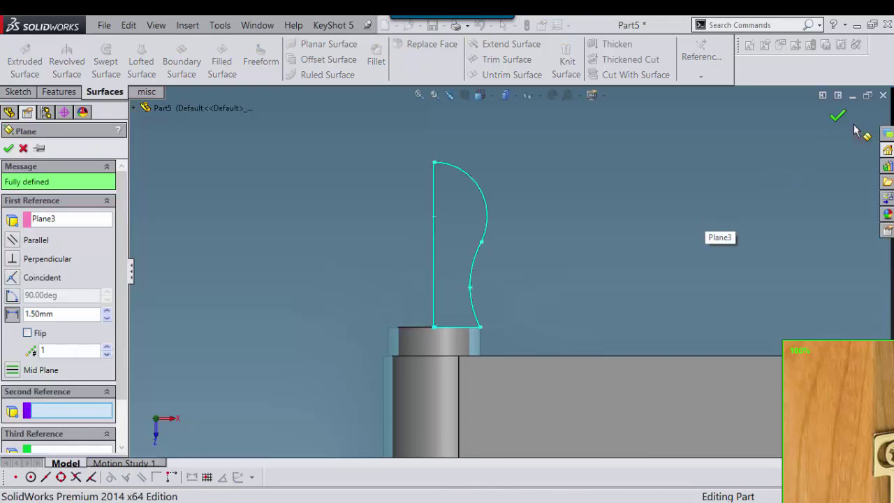
pyautogui.click(859, 134)
pyautogui.press('f')
pyautogui.moveTo(736, 170); pyautogui.dragTo(722, 185, button='right')
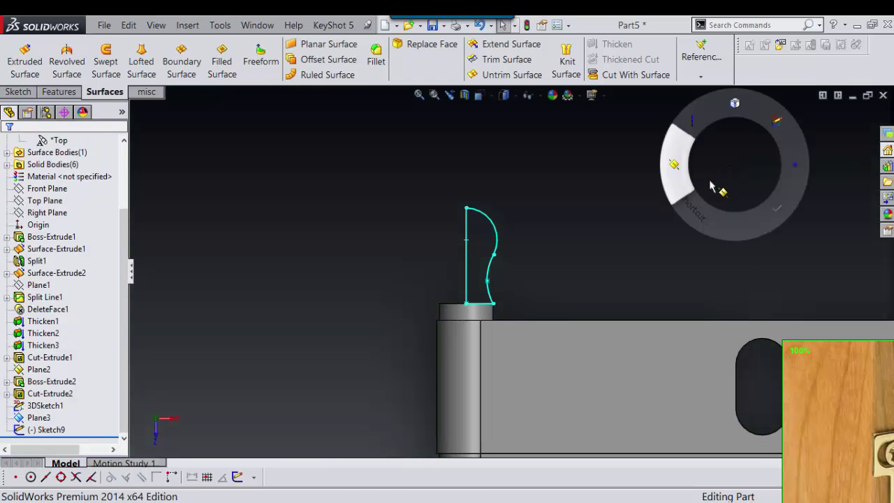
pyautogui.press('s')
pyautogui.click(710, 250)
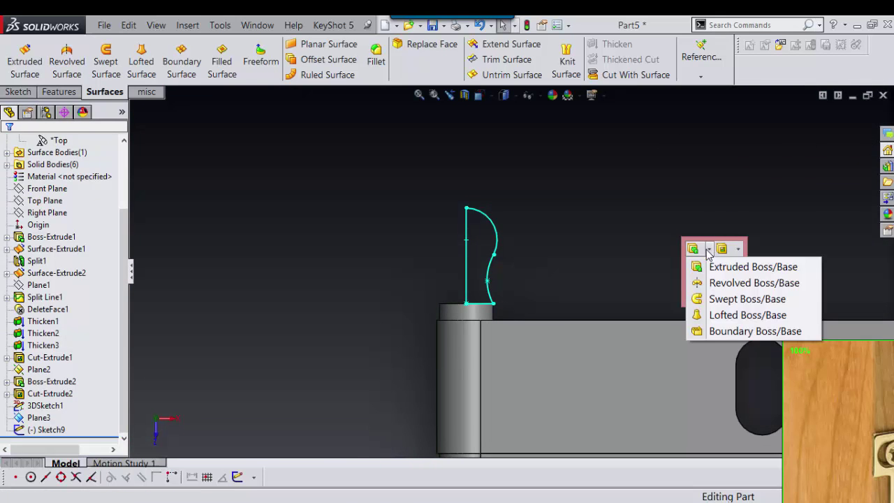
pyautogui.click(699, 283)
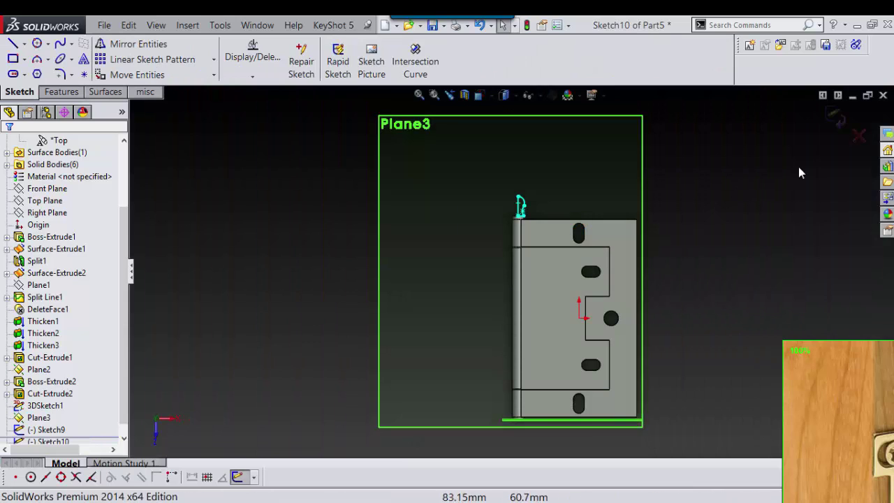
pyautogui.press('Escape')
pyautogui.moveTo(754, 194); pyautogui.dragTo(705, 246, button='right')
# - Revolve Sketch9 360° about its vertical line with Merge result unchecked
pyautogui.press('s')
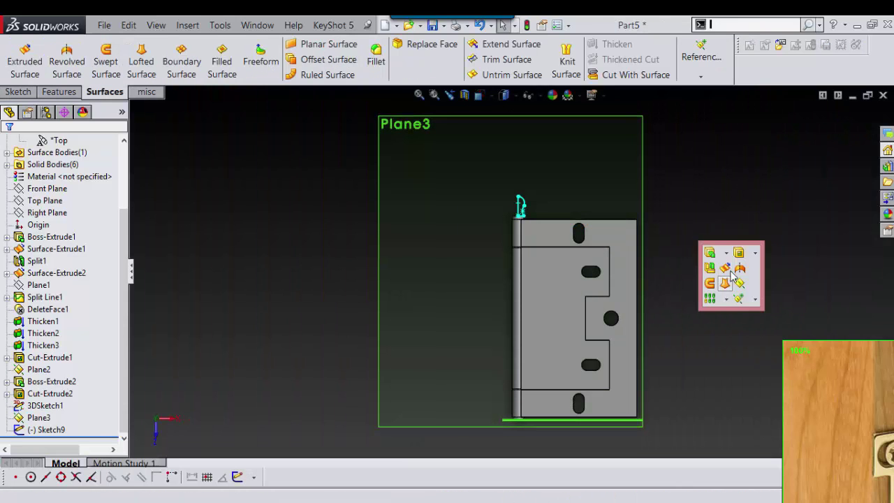
pyautogui.click(726, 252)
pyautogui.click(711, 286)
pyautogui.scroll(-3, 552, 223)
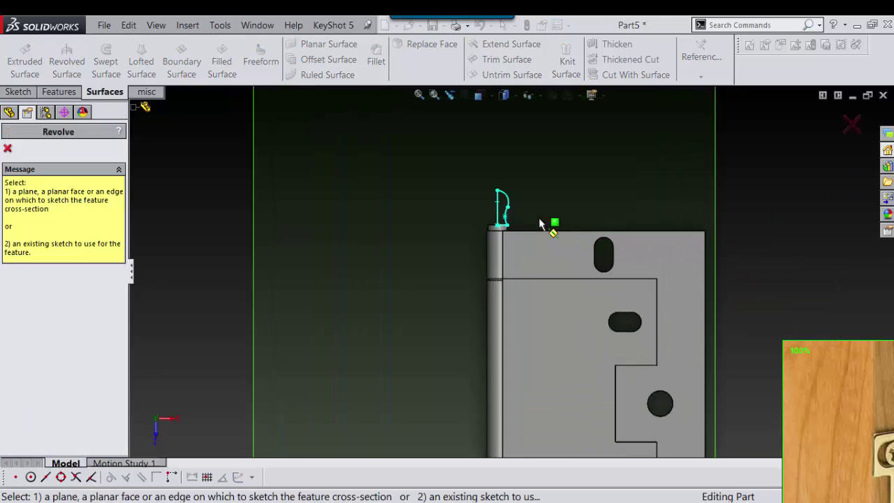
pyautogui.scroll(-3, 531, 224)
pyautogui.click(431, 190)
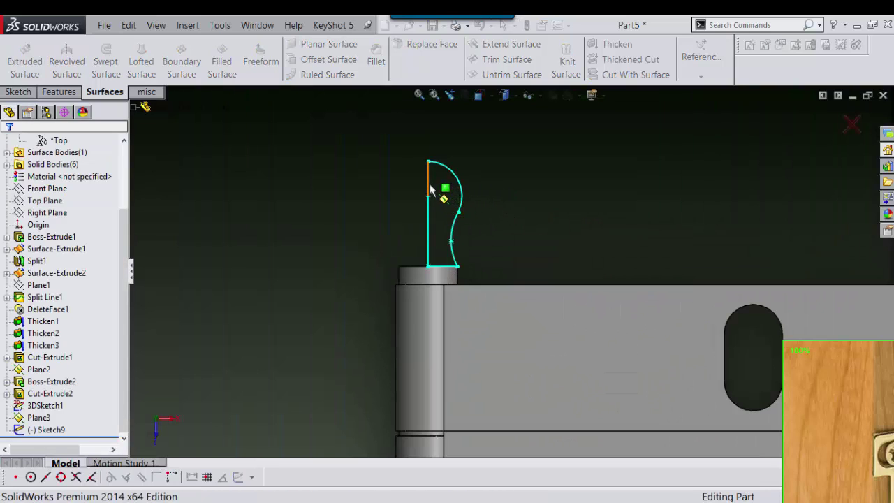
pyautogui.scroll(2, 439, 222)
pyautogui.scroll(2, 439, 222)
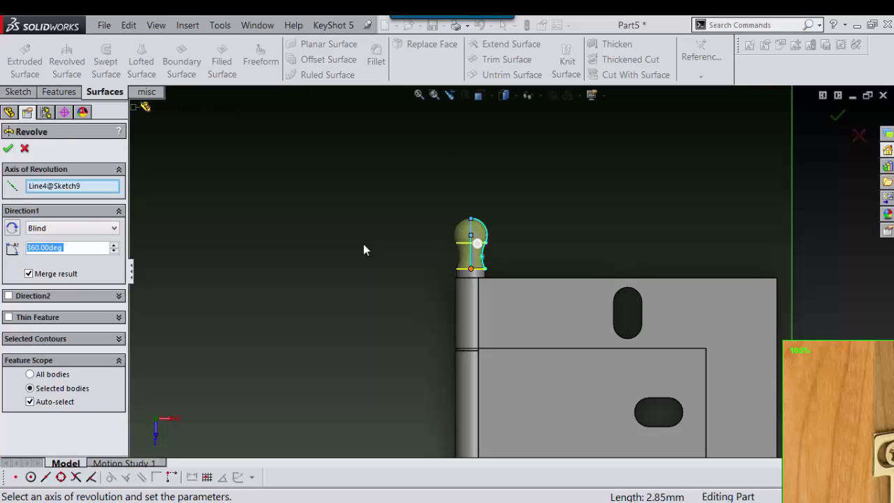
pyautogui.click(28, 274)
pyautogui.click(7, 149)
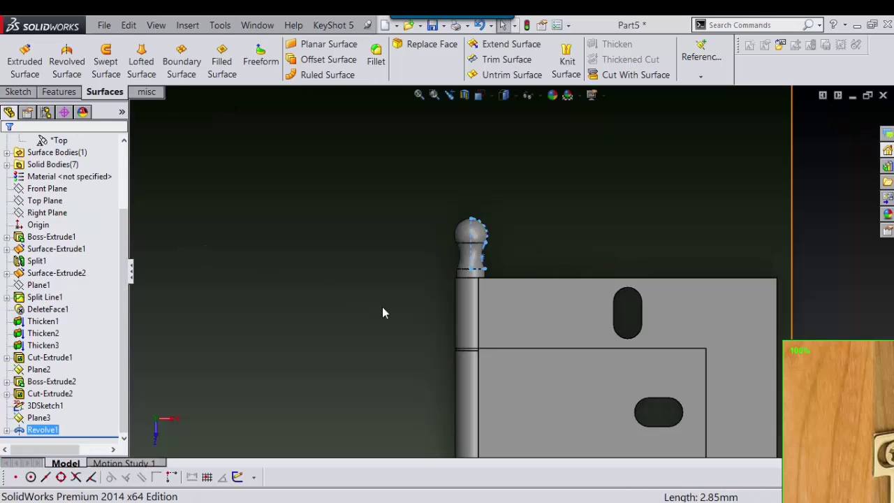
pyautogui.scroll(3, 511, 286)
# - Start a body mirror with the ball cap selected as the body to mirror
pyautogui.scroll(-2, 598, 287)
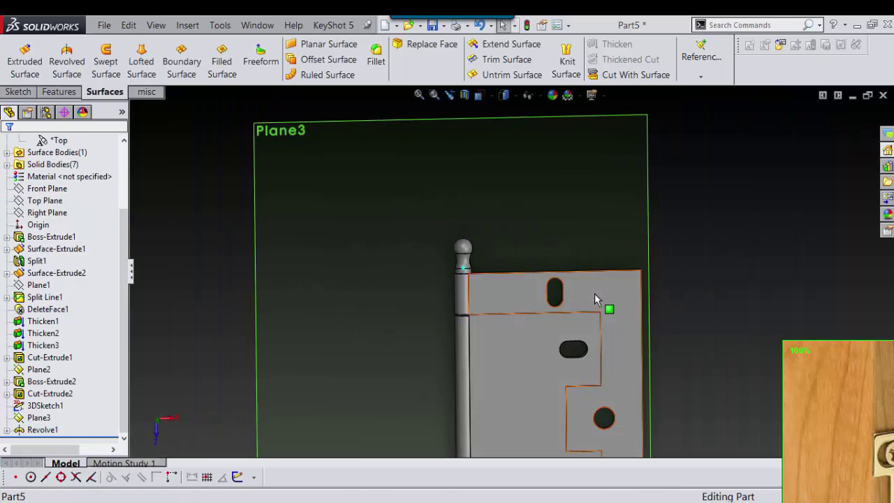
pyautogui.scroll(-2, 595, 293)
pyautogui.press('s')
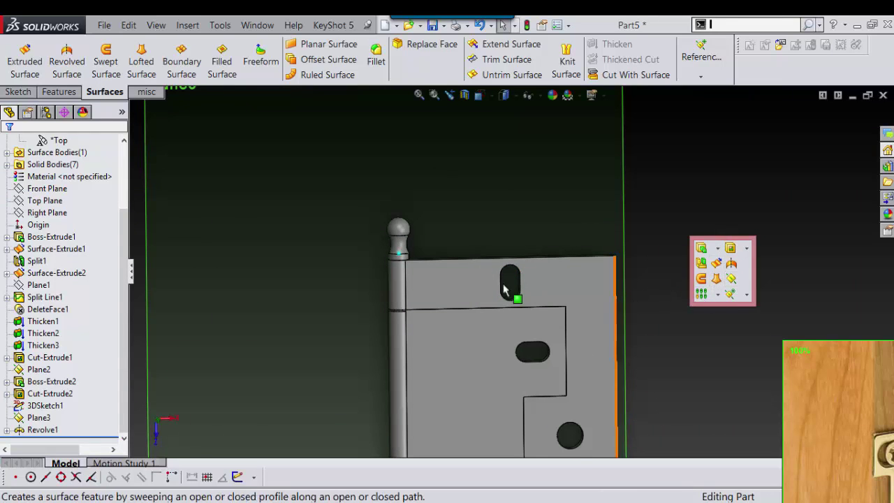
pyautogui.click(719, 296)
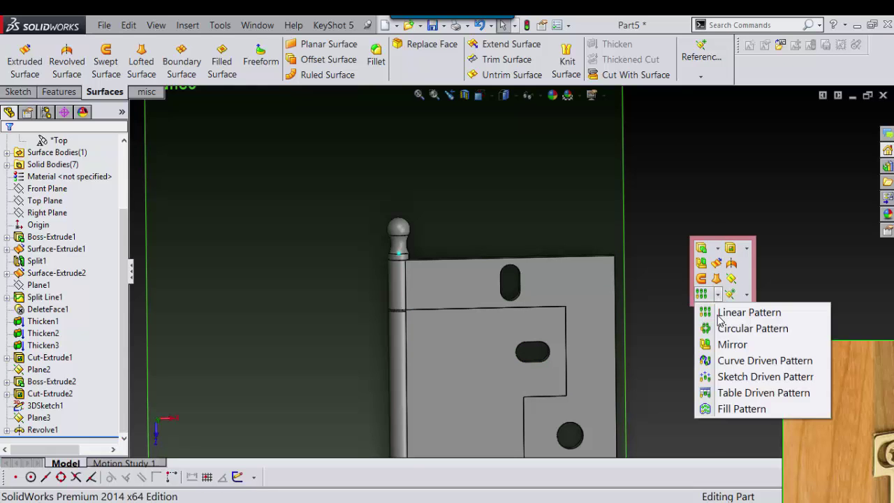
pyautogui.click(733, 344)
pyautogui.scroll(-1, 403, 262)
pyautogui.scroll(-3, 402, 262)
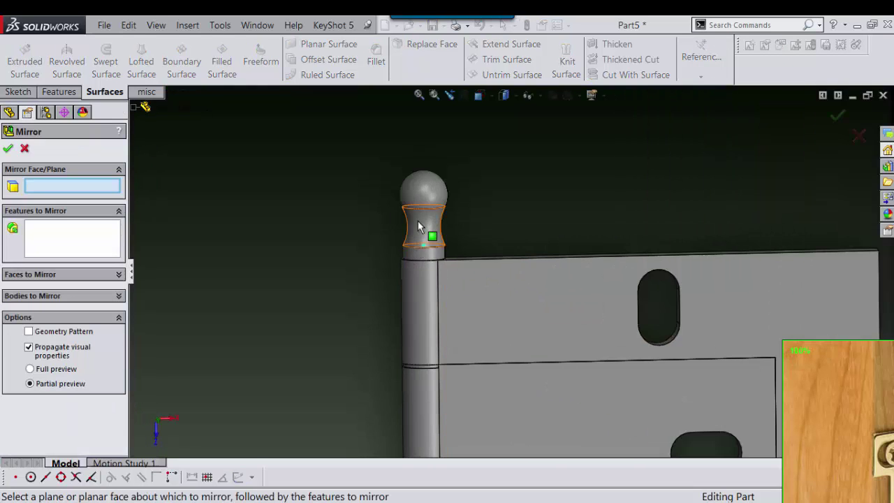
pyautogui.click(71, 297)
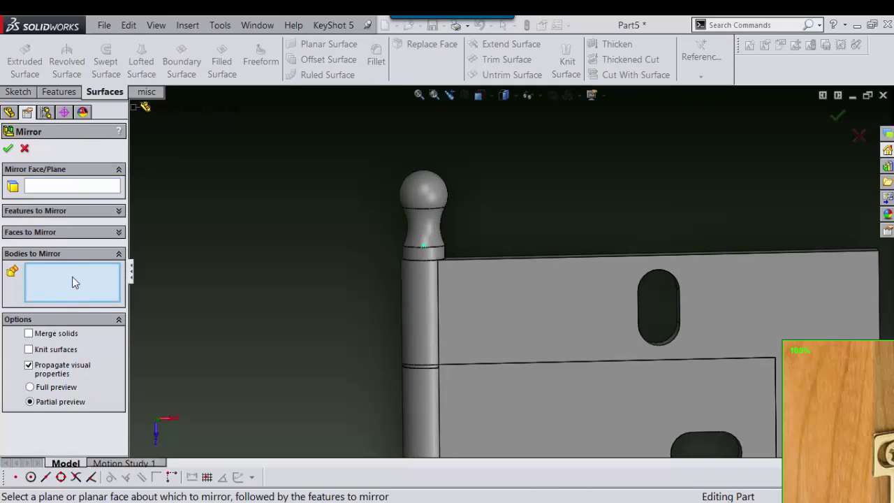
pyautogui.click(415, 225)
pyautogui.click(84, 188)
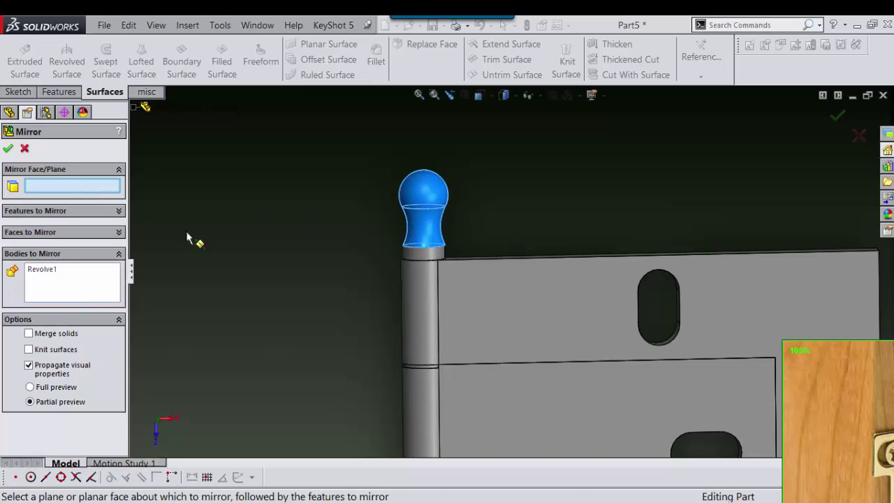
# - Cancel the unfinished mirror and select the Boss-Extrude1 plate body
pyautogui.scroll(5, 368, 329)
pyautogui.scroll(1, 557, 370)
pyautogui.moveTo(557, 367); pyautogui.dragTo(536, 345, button='middle')
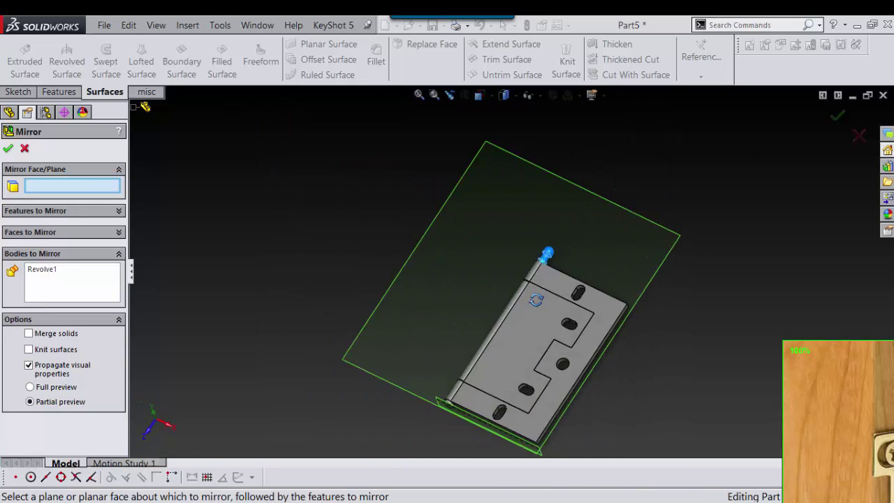
pyautogui.scroll(-2, 535, 345)
pyautogui.moveTo(460, 267); pyautogui.dragTo(493, 272, button='middle')
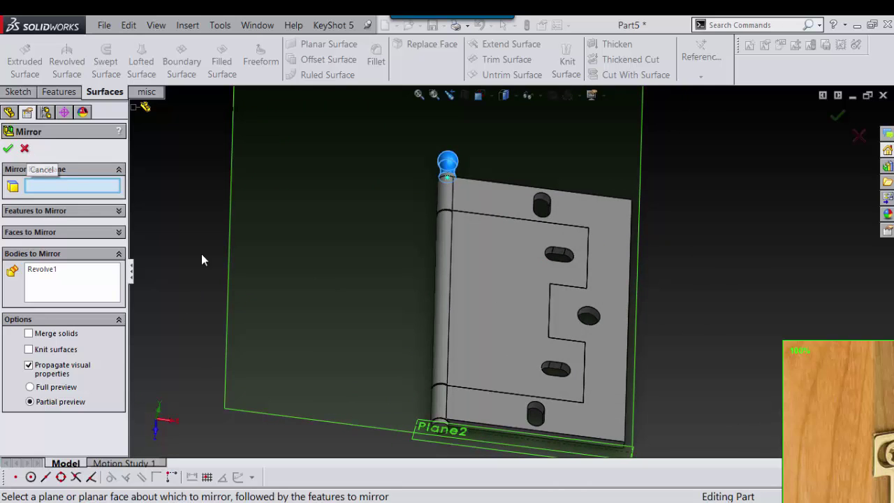
pyautogui.click(860, 135)
pyautogui.moveTo(669, 248)
pyautogui.mouseDown(button='middle')
pyautogui.moveTo(646, 272)
pyautogui.moveTo(573, 266)
pyautogui.moveTo(559, 309)
pyautogui.moveTo(634, 283)
pyautogui.moveTo(313, 342)
pyautogui.mouseUp(button='middle')
pyautogui.click(563, 265)
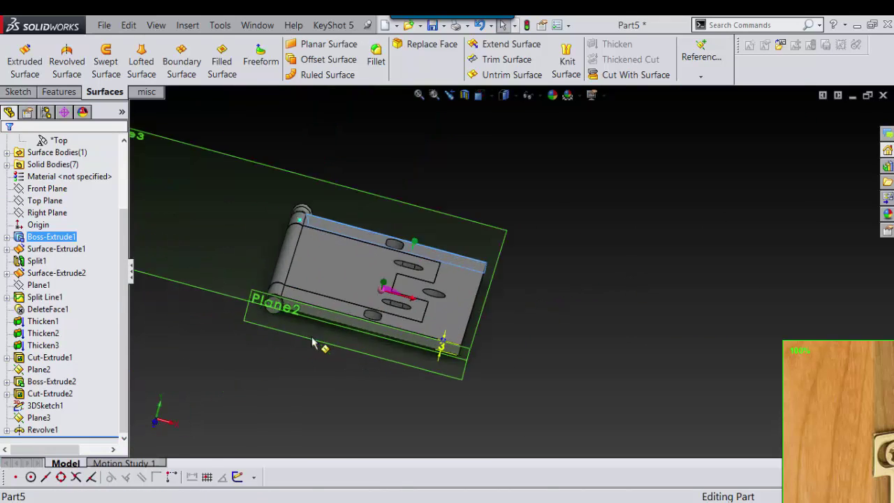
# - Select the plate's two long side faces and confirm Plane4 as their mid plane
pyautogui.scroll(-3, 313, 342)
pyautogui.click(392, 311)
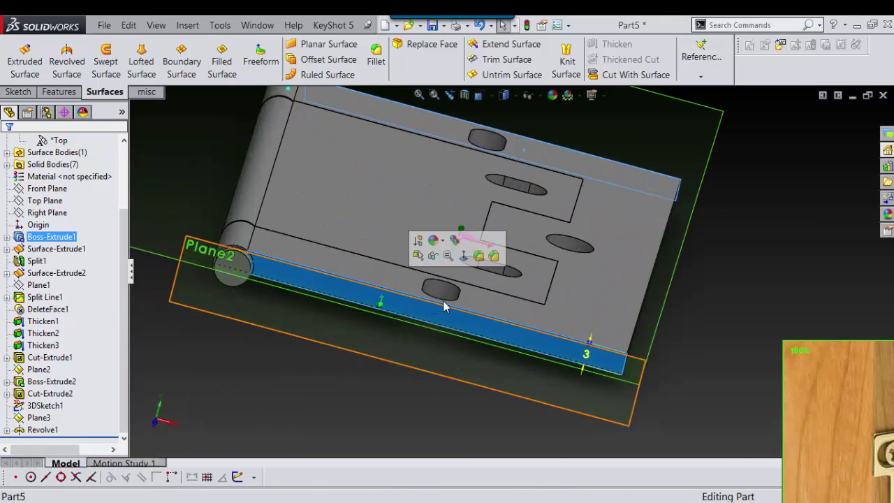
pyautogui.moveTo(726, 209); pyautogui.dragTo(681, 219, button='right')
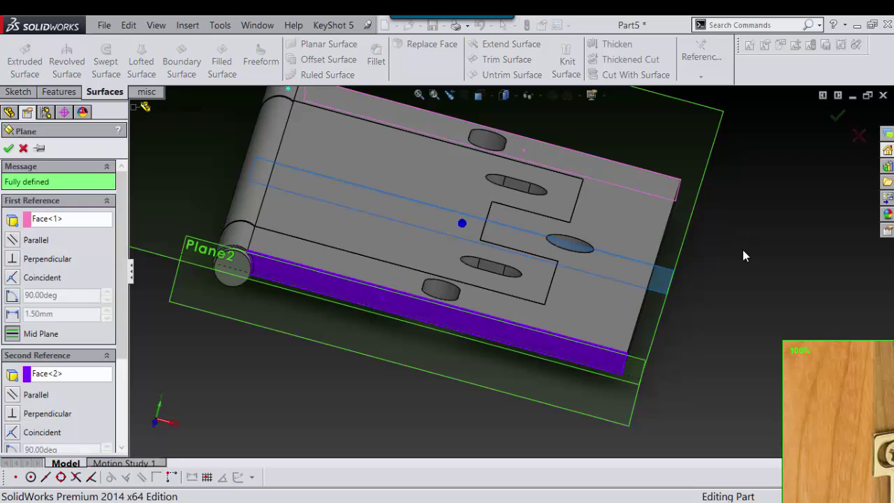
pyautogui.hotkey('ctrl', '7')
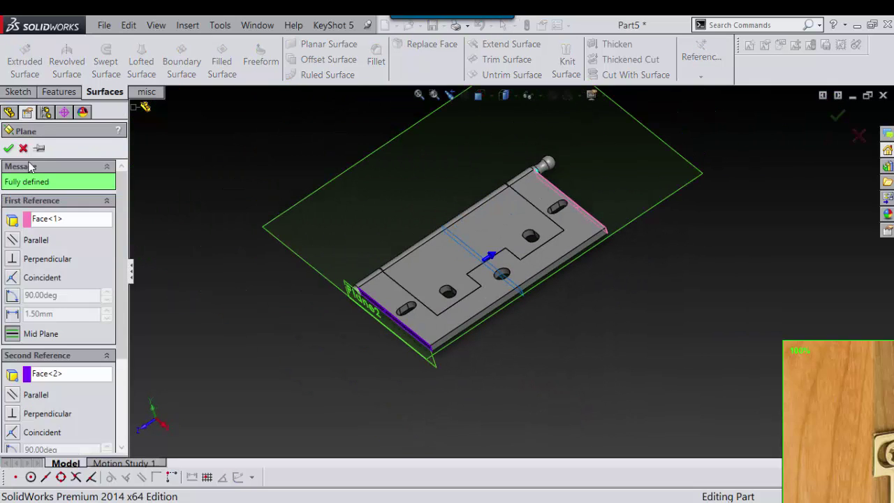
pyautogui.click(8, 148)
pyautogui.scroll(-3, 635, 190)
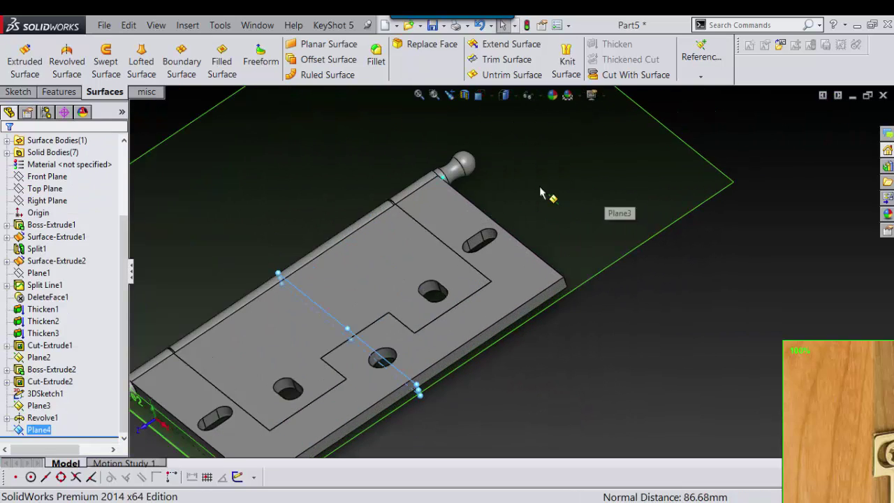
pyautogui.scroll(2, 489, 202)
pyautogui.scroll(2, 700, 206)
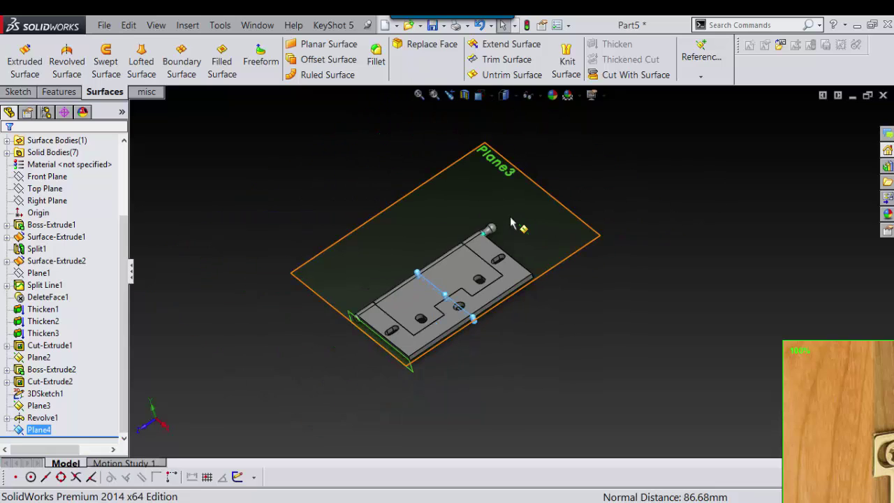
pyautogui.scroll(-3, 519, 226)
pyautogui.scroll(-2, 540, 256)
pyautogui.scroll(2, 540, 258)
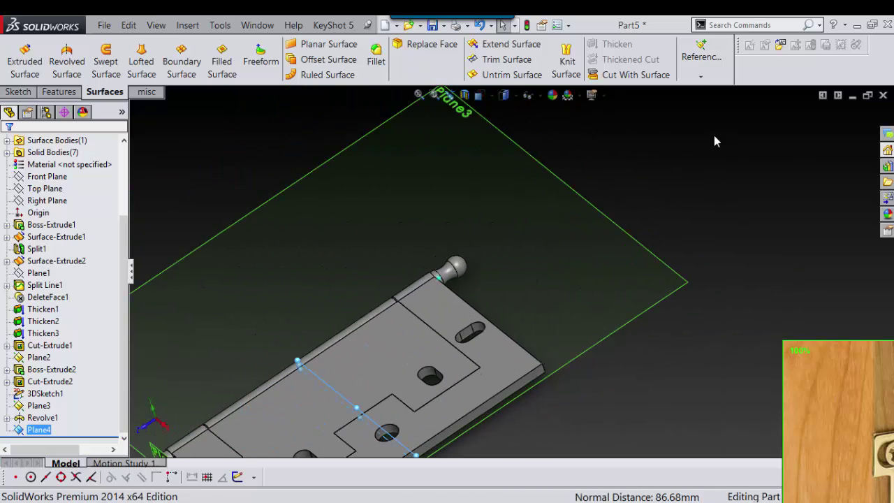
pyautogui.moveTo(714, 135); pyautogui.dragTo(668, 191, button='right')
# - Mirror the Revolve1 ball cap body across Plane4, creating Mirror1
pyautogui.click(709, 258)
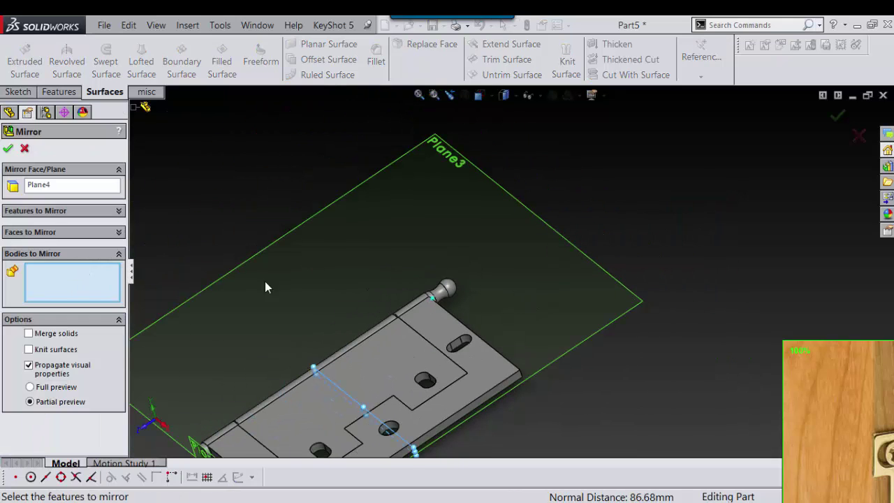
pyautogui.click(439, 294)
pyautogui.click(82, 194)
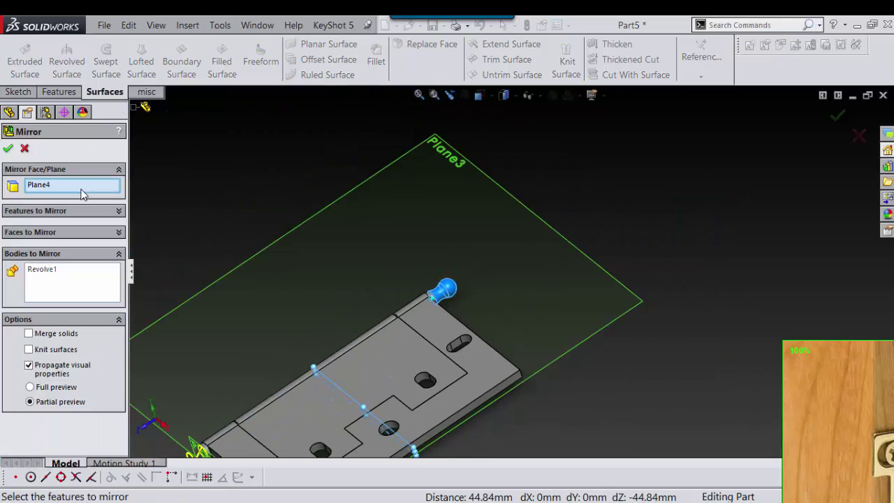
pyautogui.scroll(-3, 359, 244)
pyautogui.scroll(-3, 343, 324)
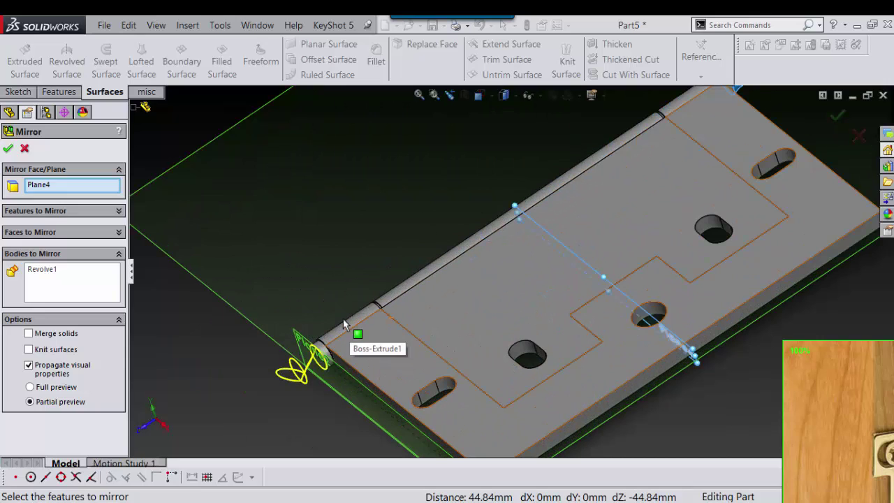
pyautogui.click(8, 149)
pyautogui.scroll(3, 507, 321)
pyautogui.scroll(3, 225, 134)
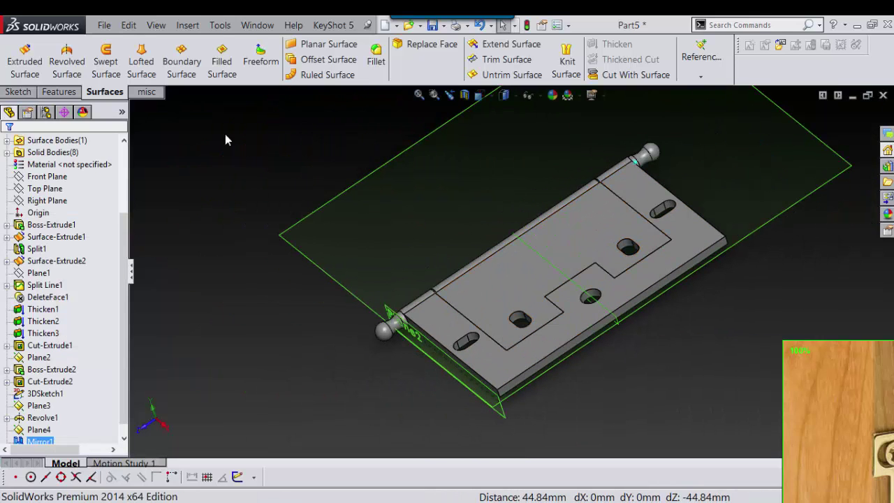
# - Combine Mirror1, Boss-Extrude2 and Revolve1 into a single pin body
pyautogui.click(146, 92)
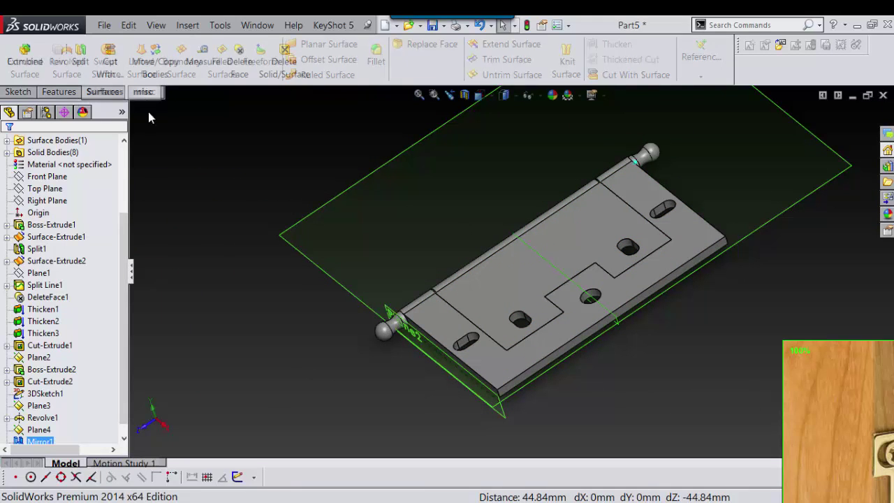
pyautogui.click(25, 54)
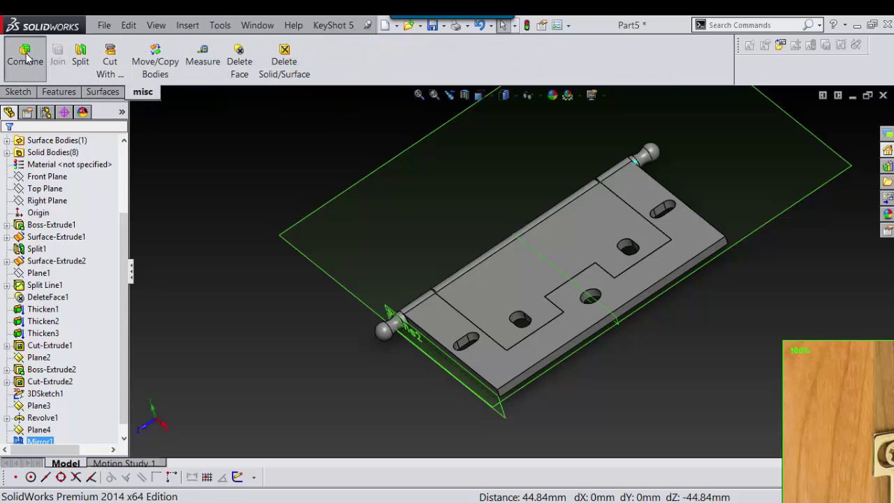
pyautogui.scroll(-3, 412, 332)
pyautogui.click(347, 300)
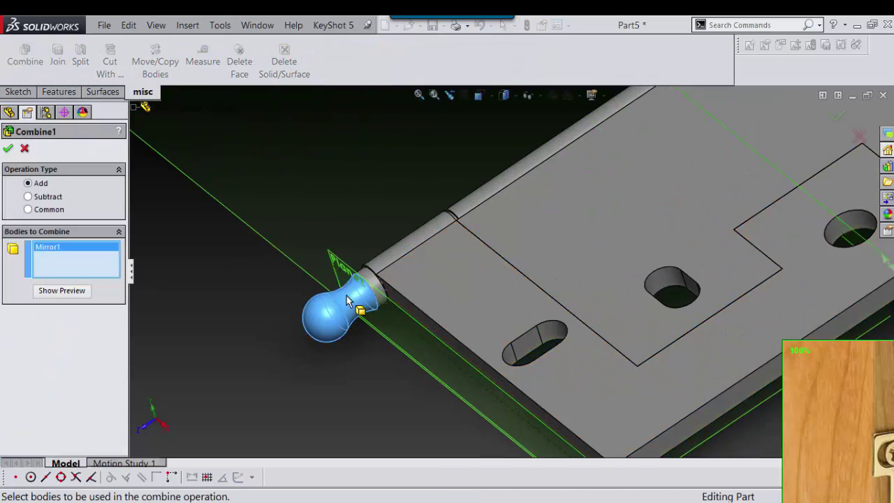
pyautogui.click(369, 282)
pyautogui.scroll(3, 371, 284)
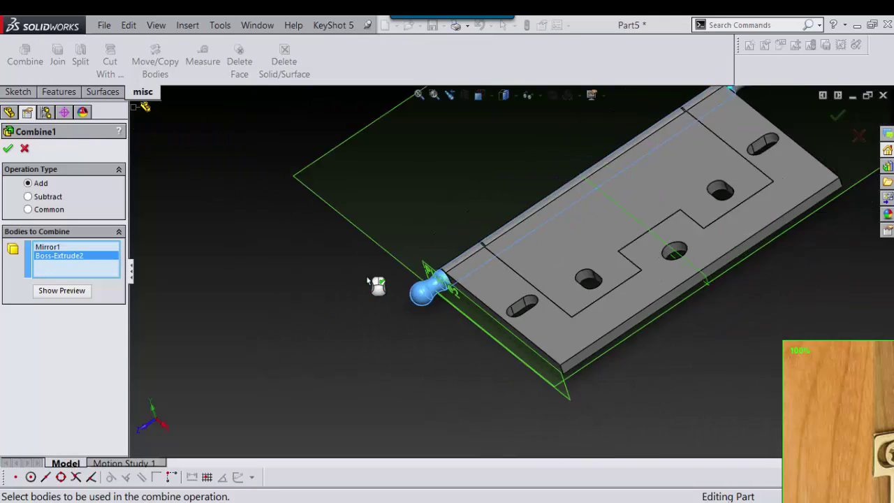
pyautogui.scroll(-4, 688, 132)
pyautogui.press('Return')
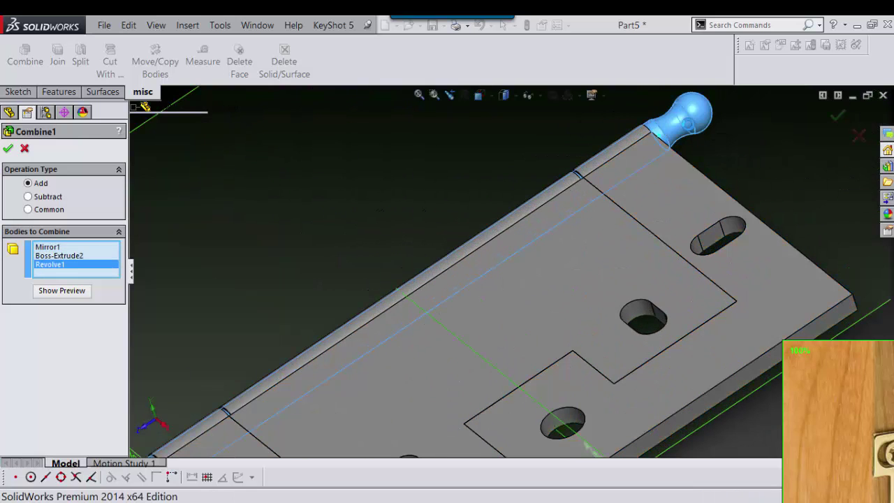
pyautogui.scroll(4, 548, 246)
pyautogui.moveTo(548, 246)
pyautogui.mouseDown(button='middle')
pyautogui.moveTo(589, 285)
pyautogui.moveTo(483, 291)
pyautogui.mouseUp(button='middle')
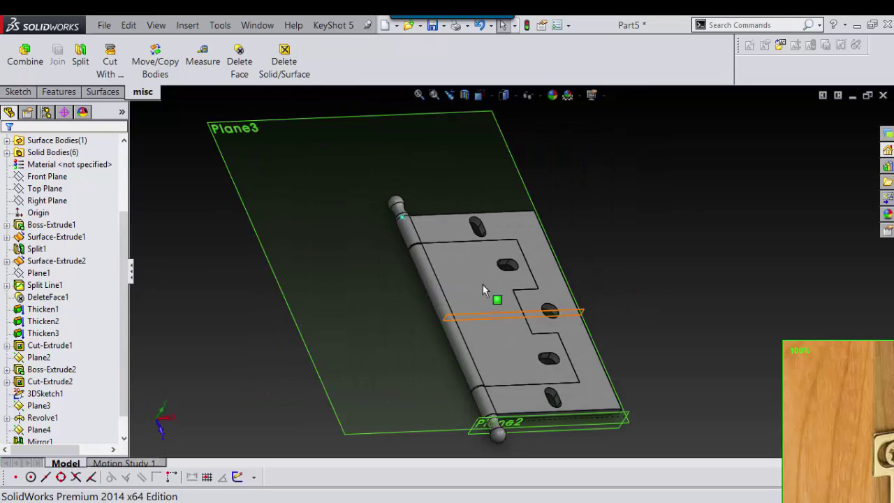
# - Combine Cut-Extrude2[2] with Thicken2 into one leaf body
pyautogui.click(25, 55)
pyautogui.scroll(-5, 486, 302)
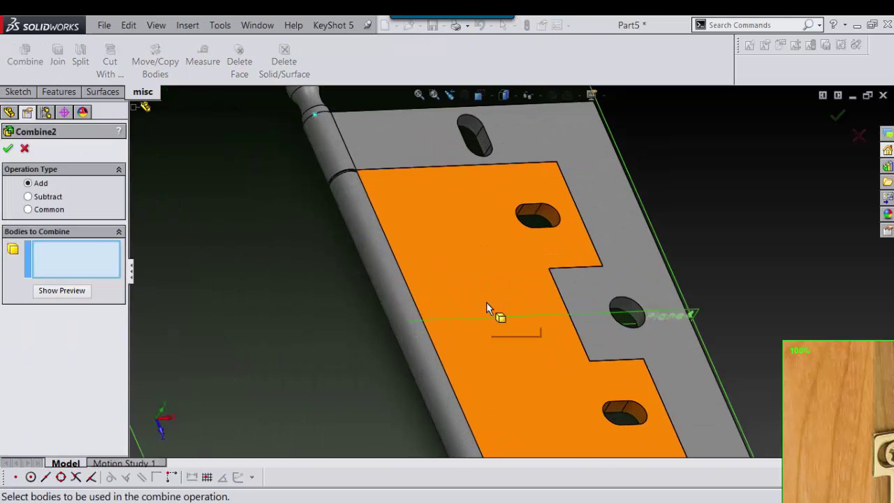
pyautogui.click(478, 299)
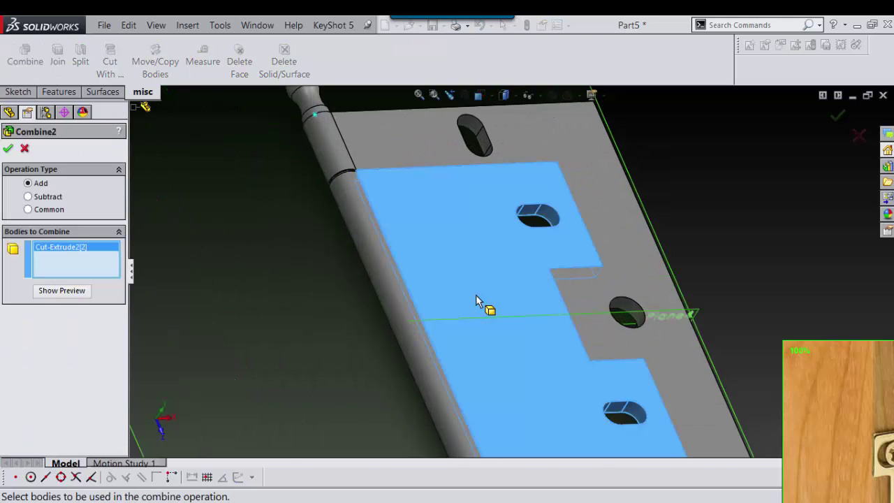
pyautogui.click(389, 303)
pyautogui.rightClick(390, 303)
pyautogui.scroll(5, 388, 300)
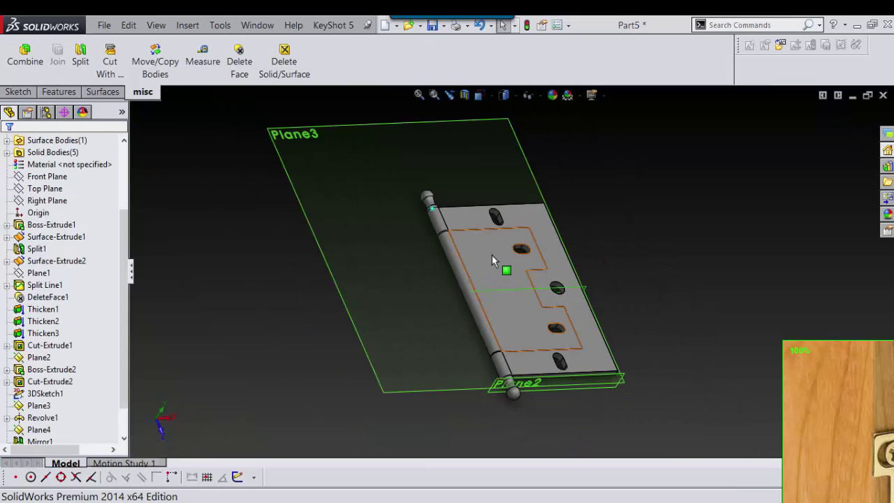
pyautogui.scroll(-3, 491, 254)
# - Combine Thicken3, Cut-Extrude2[1] and Thicken1 into the other leaf body
pyautogui.click(25, 54)
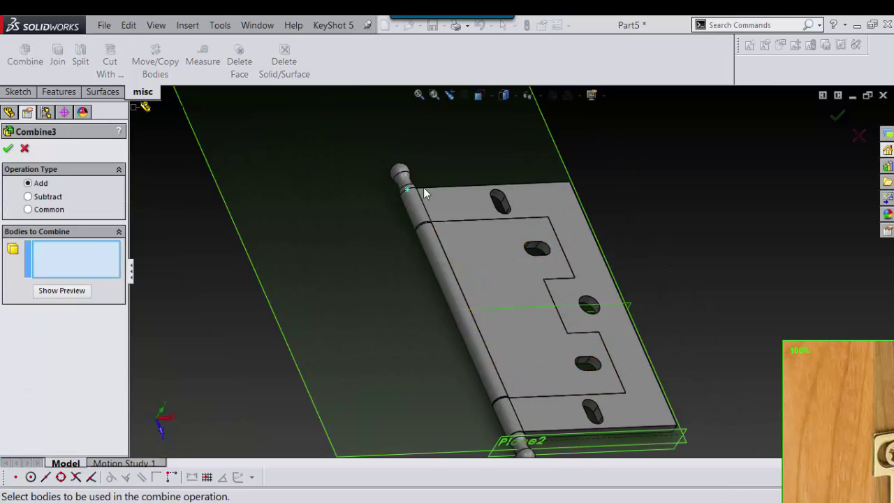
pyautogui.click(415, 208)
pyautogui.click(463, 209)
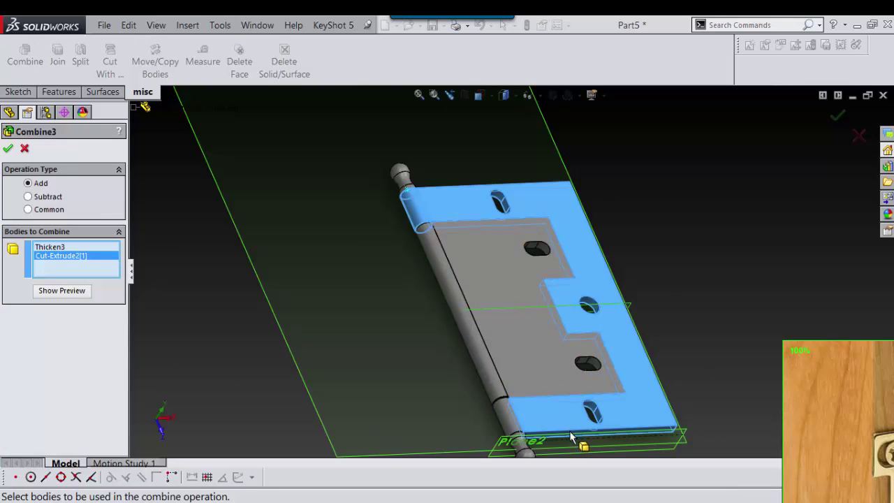
pyautogui.click(501, 420)
pyautogui.press('Return')
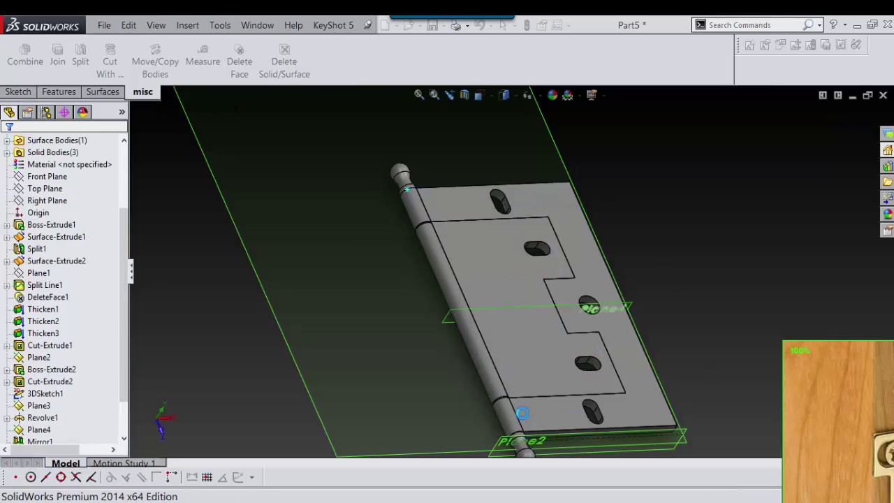
pyautogui.moveTo(534, 369)
pyautogui.mouseDown(button='middle')
pyautogui.moveTo(497, 340)
pyautogui.moveTo(545, 306)
pyautogui.moveTo(499, 314)
pyautogui.mouseUp(button='middle')
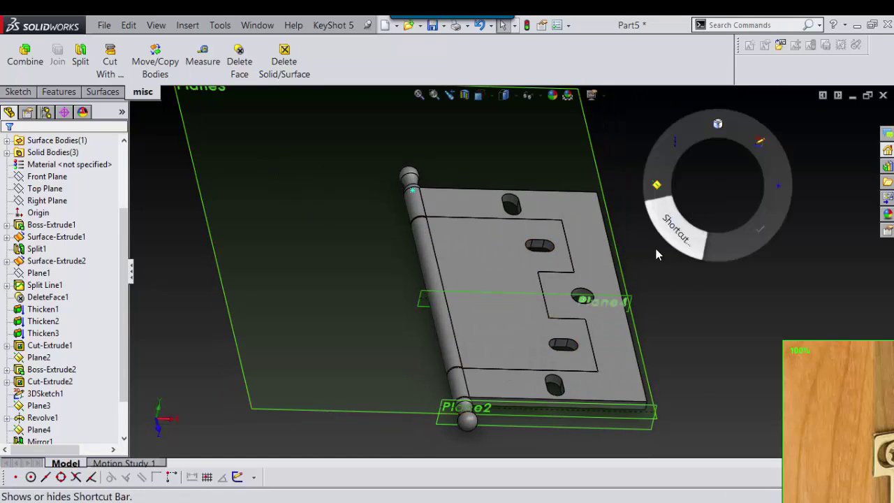
# - Create a reference axis from the hinge pin's cylindrical face
pyautogui.moveTo(719, 193); pyautogui.dragTo(689, 221, button='right')
pyautogui.click(713, 304)
pyautogui.click(723, 339)
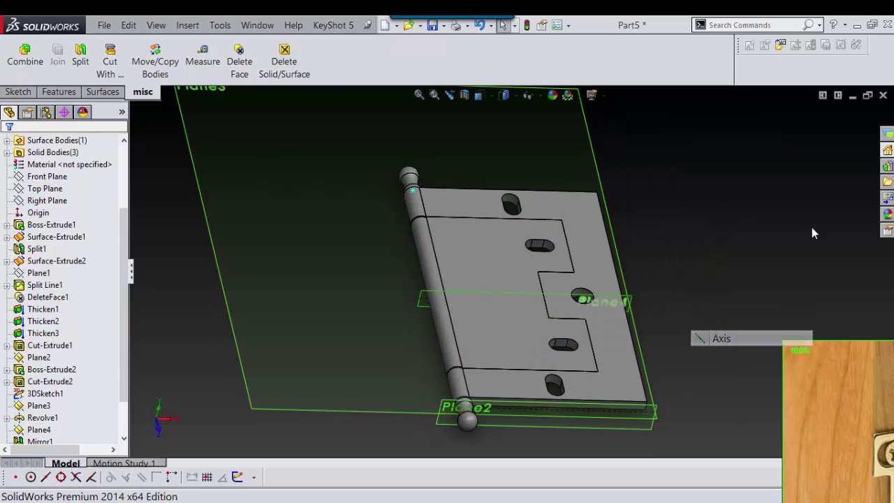
pyautogui.click(430, 278)
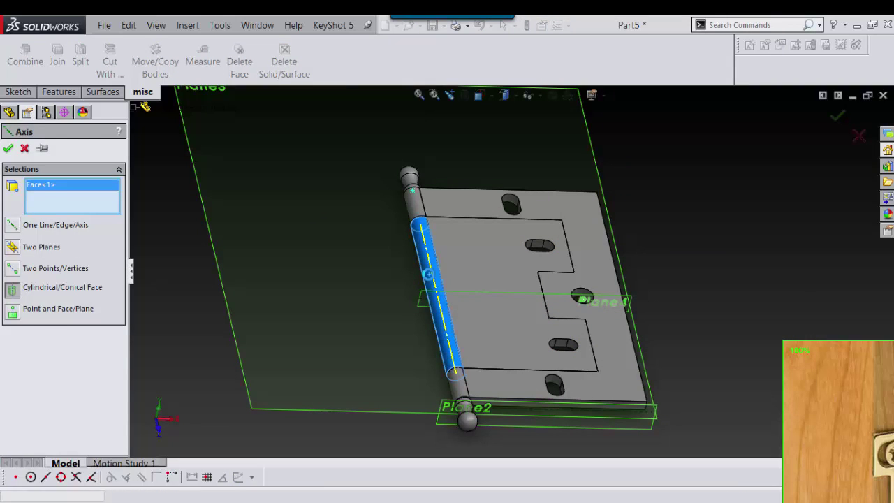
pyautogui.press('Return')
pyautogui.moveTo(429, 278); pyautogui.dragTo(272, 212, button='middle')
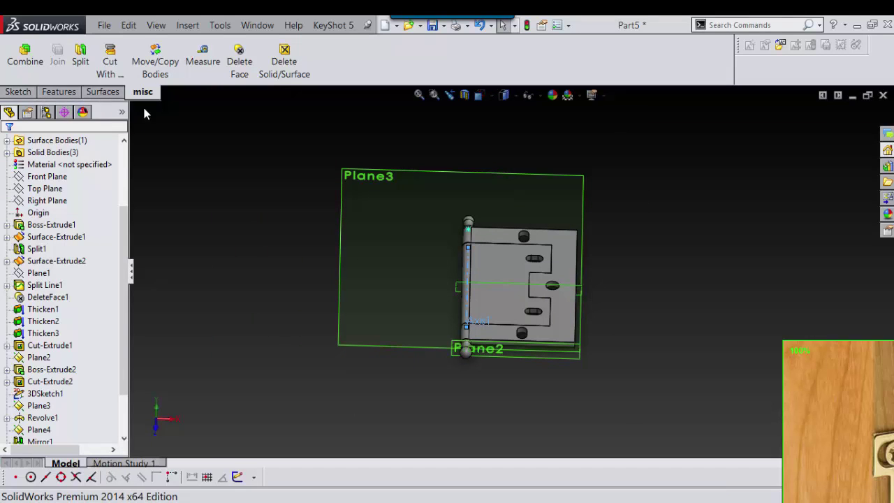
pyautogui.click(155, 60)
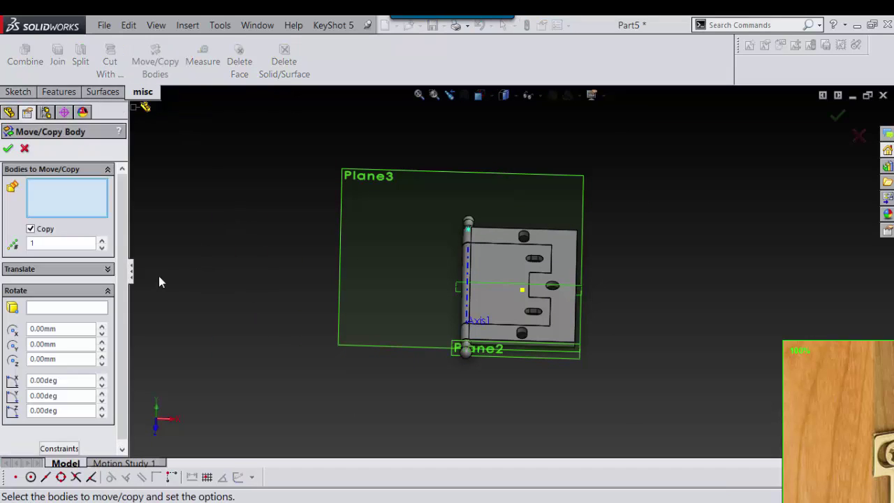
pyautogui.click(485, 294)
pyautogui.scroll(-3, 484, 292)
pyautogui.scroll(-1, 485, 293)
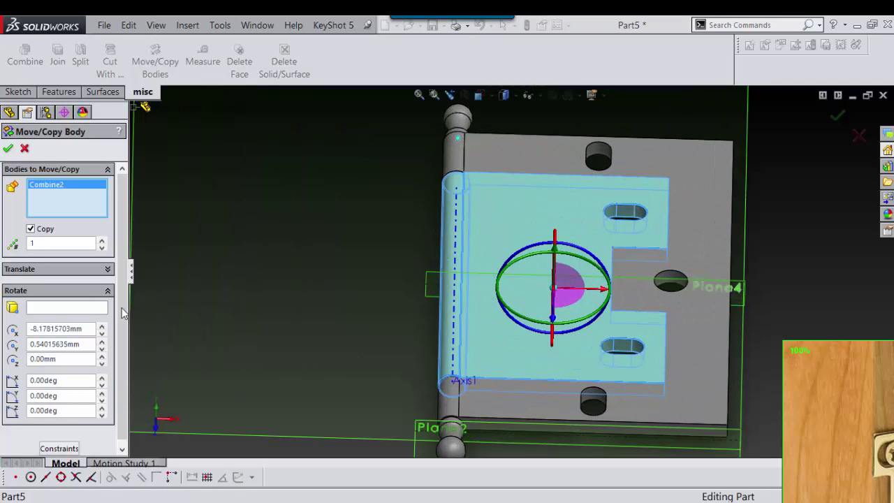
pyautogui.click(58, 310)
pyautogui.scroll(-2, 520, 306)
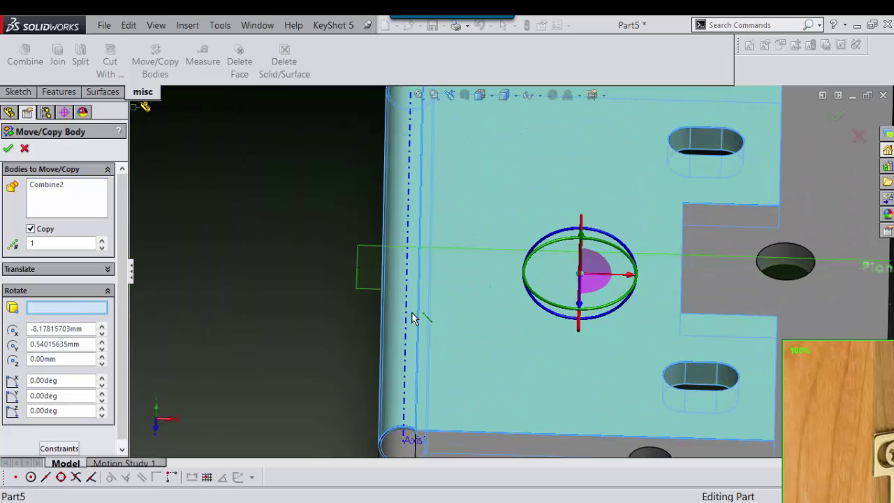
pyautogui.click(408, 316)
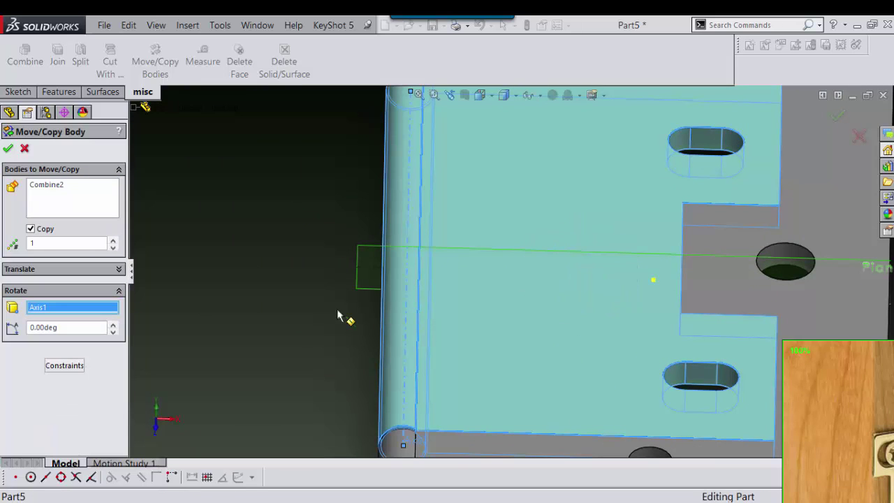
pyautogui.click(112, 324)
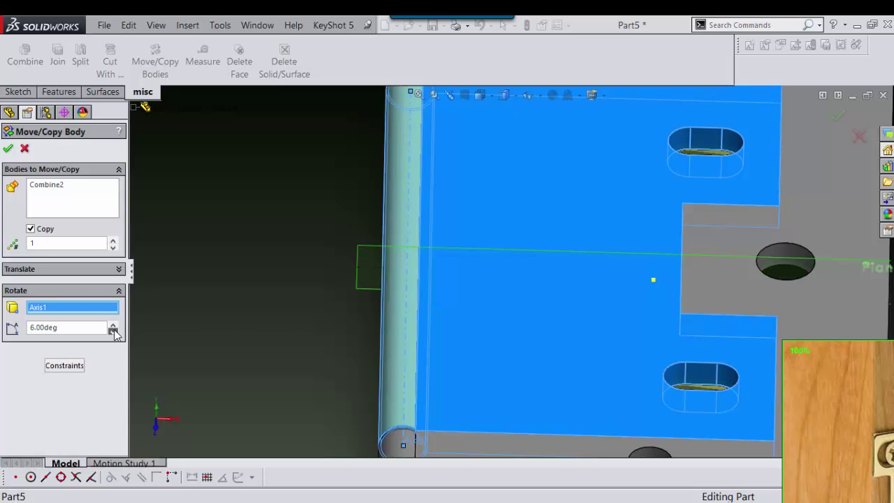
pyautogui.click(113, 332)
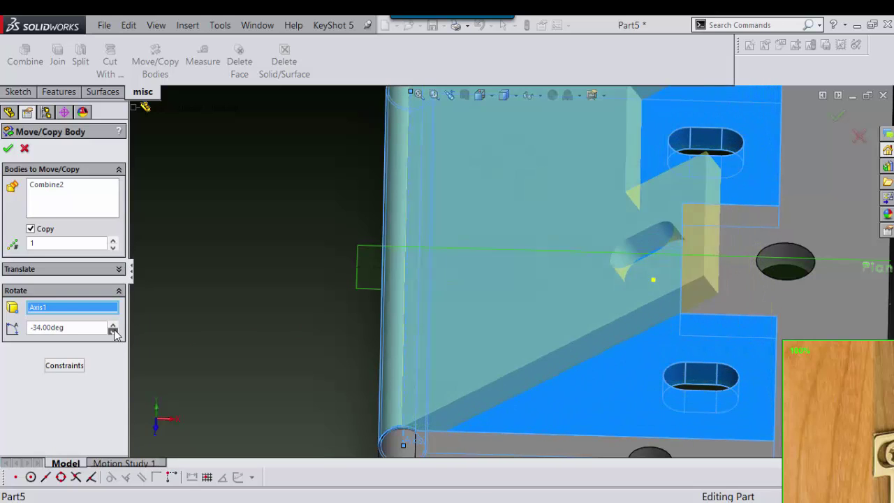
pyautogui.click(113, 331)
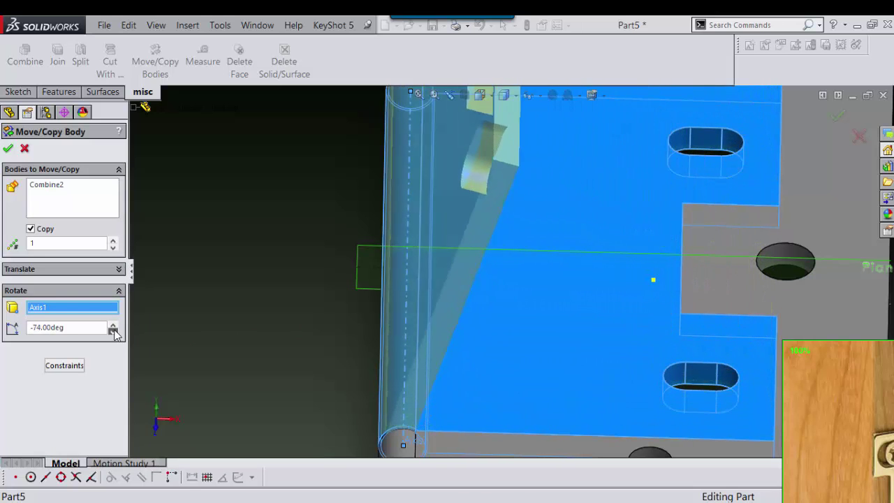
pyautogui.click(113, 332)
pyautogui.click(113, 332)
pyautogui.click(113, 332)
pyautogui.click(113, 332)
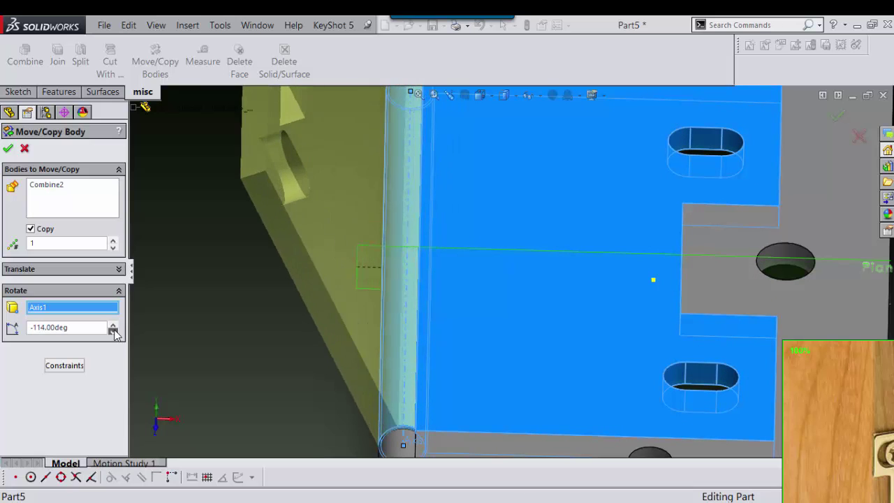
pyautogui.click(113, 332)
pyautogui.click(113, 332)
pyautogui.click(113, 332)
pyautogui.click(113, 332)
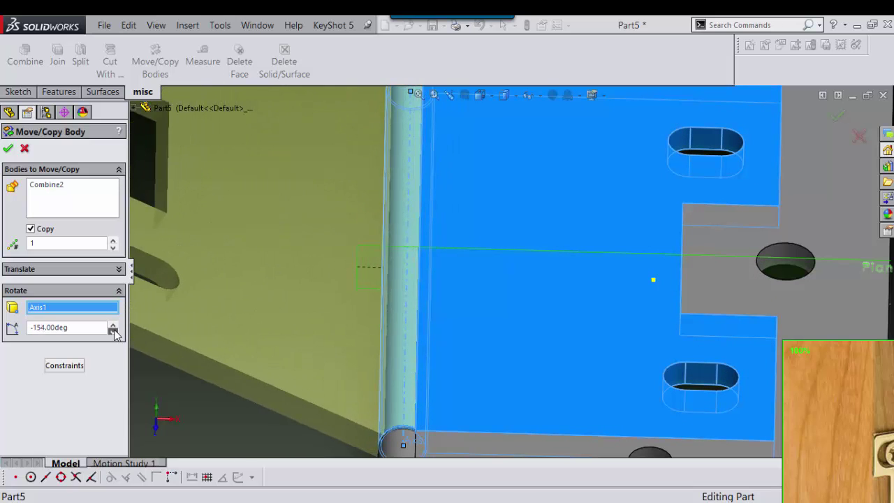
pyautogui.click(113, 332)
pyautogui.write('-180')
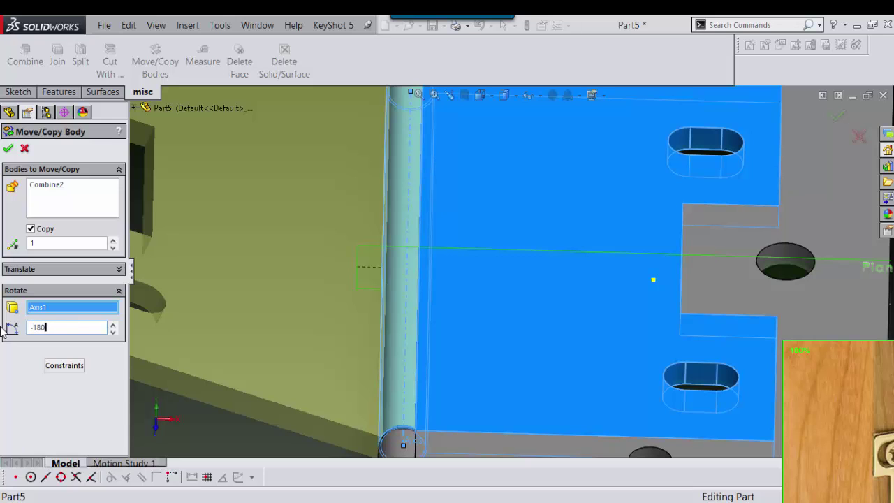
pyautogui.press('Return')
pyautogui.press('f')
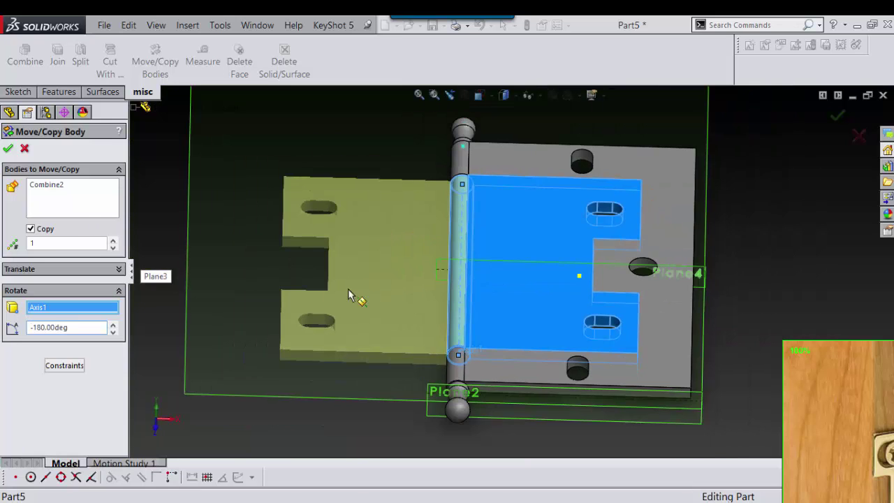
pyautogui.click(8, 149)
pyautogui.scroll(3, 511, 270)
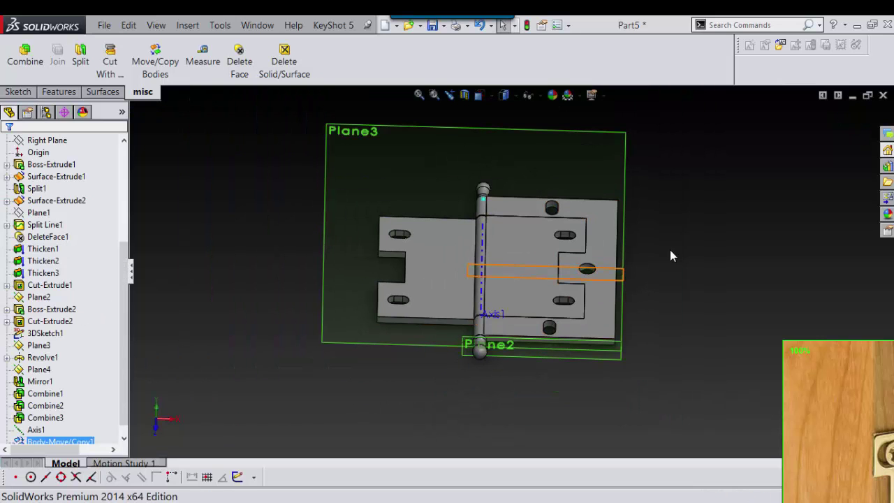
pyautogui.hotkey('ctrl', 'z')
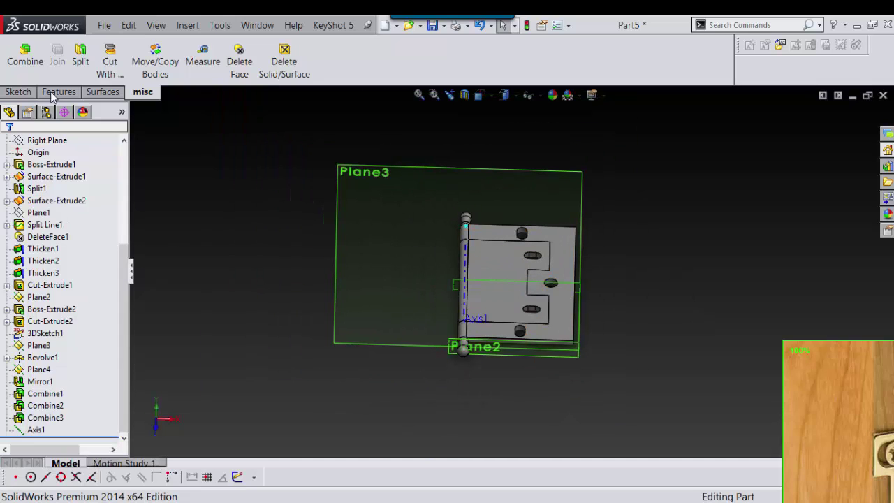
# - Rotate the Combine2 leaf body -180° about Axis1 without keeping a copy
pyautogui.click(152, 62)
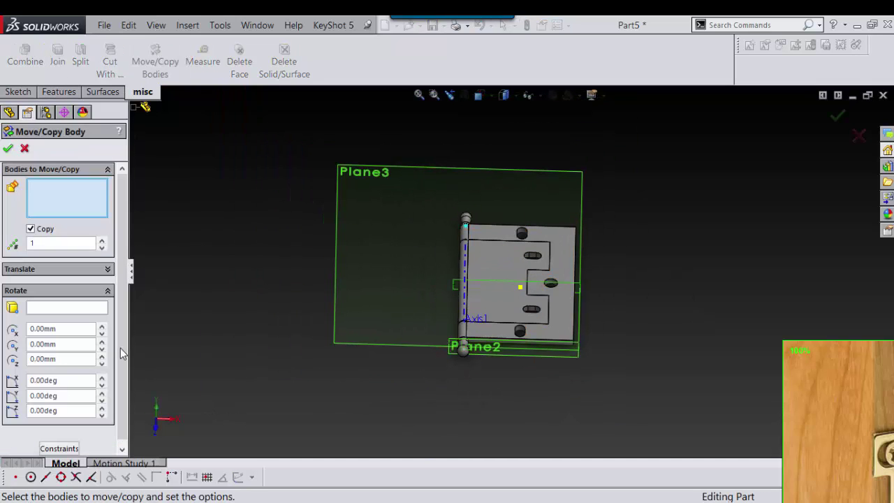
pyautogui.click(482, 282)
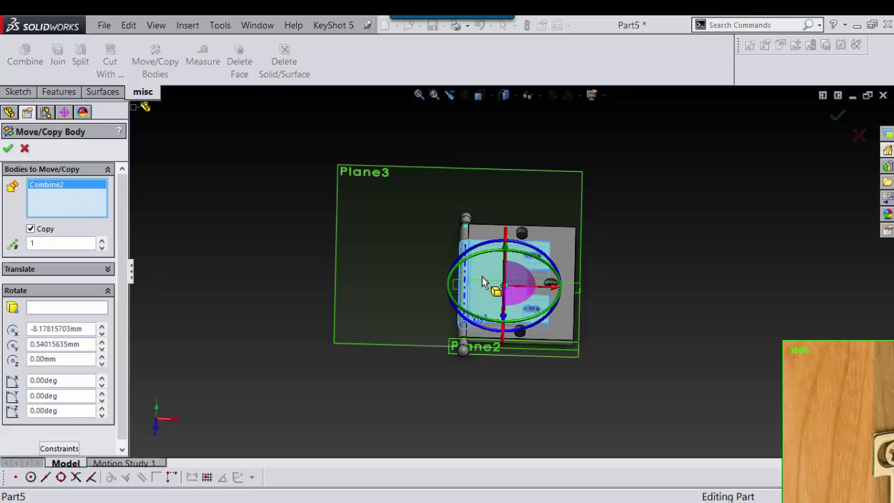
pyautogui.click(70, 311)
pyautogui.scroll(-4, 440, 284)
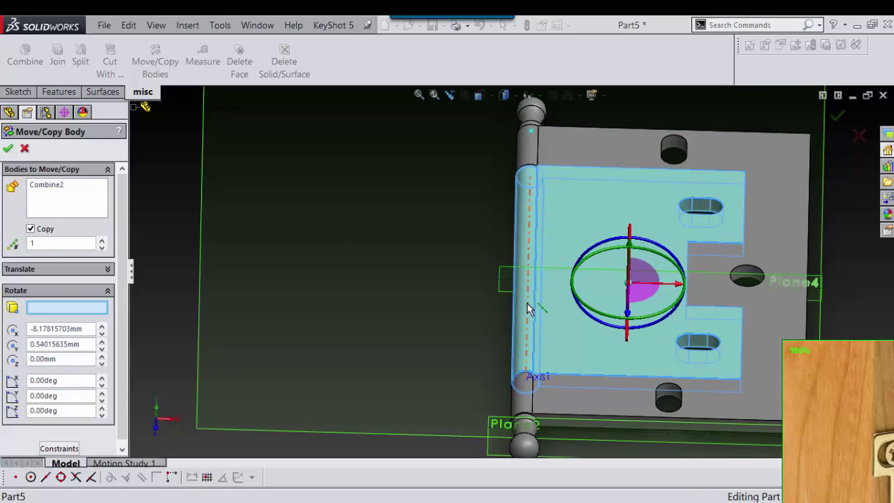
pyautogui.click(529, 309)
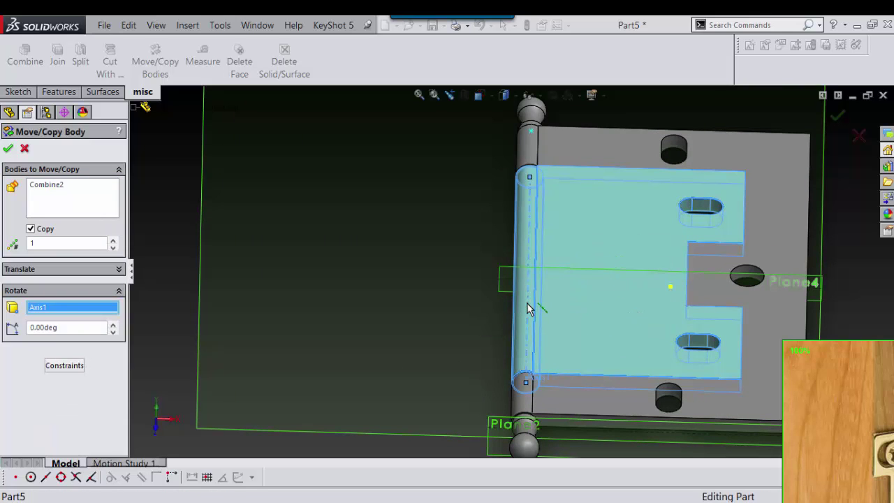
pyautogui.click(31, 229)
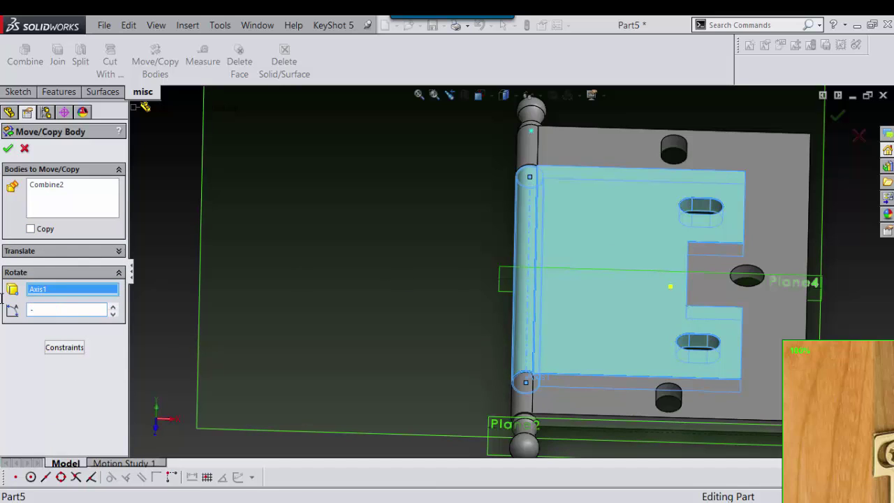
pyautogui.write('-')
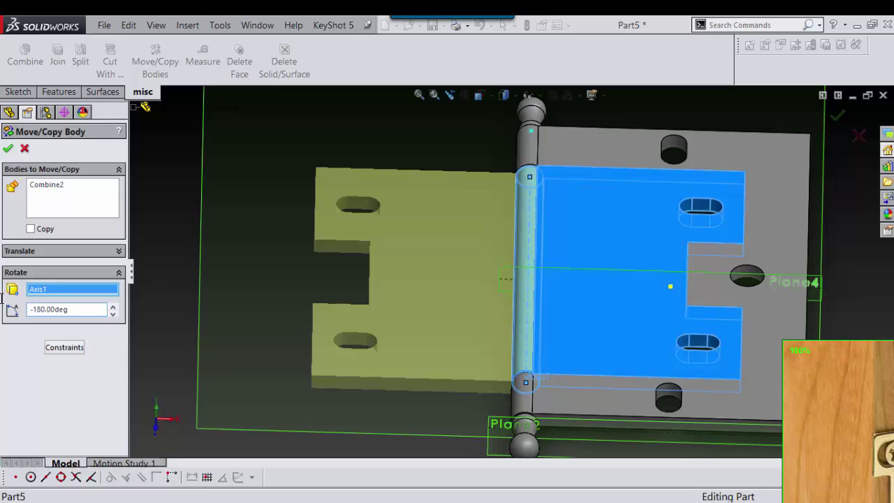
pyautogui.click(8, 148)
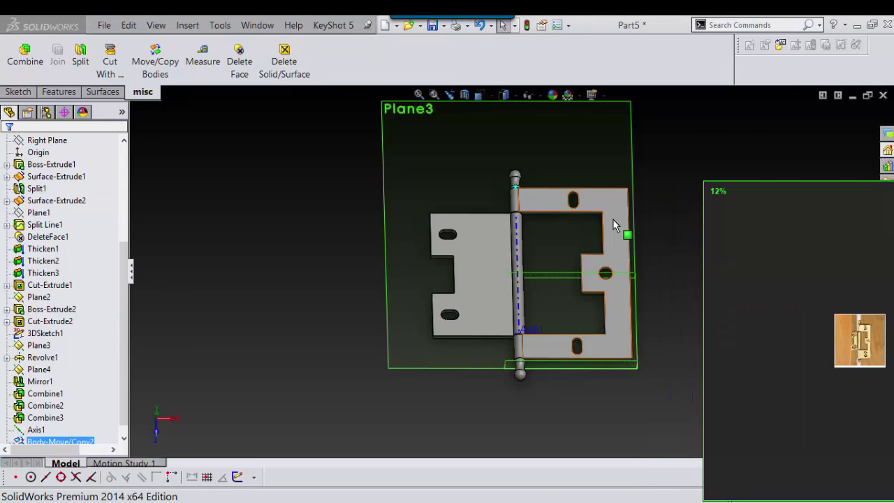
pyautogui.scroll(-1, 652, 241)
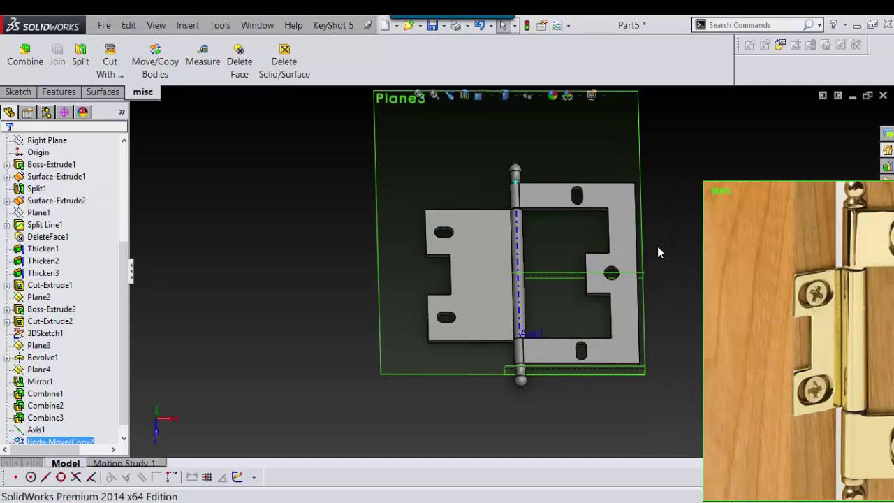
pyautogui.moveTo(658, 252)
pyautogui.mouseDown(button='middle')
pyautogui.moveTo(552, 286)
pyautogui.moveTo(518, 323)
pyautogui.mouseUp(button='middle')
pyautogui.click(544, 220)
pyautogui.scroll(-3, 543, 221)
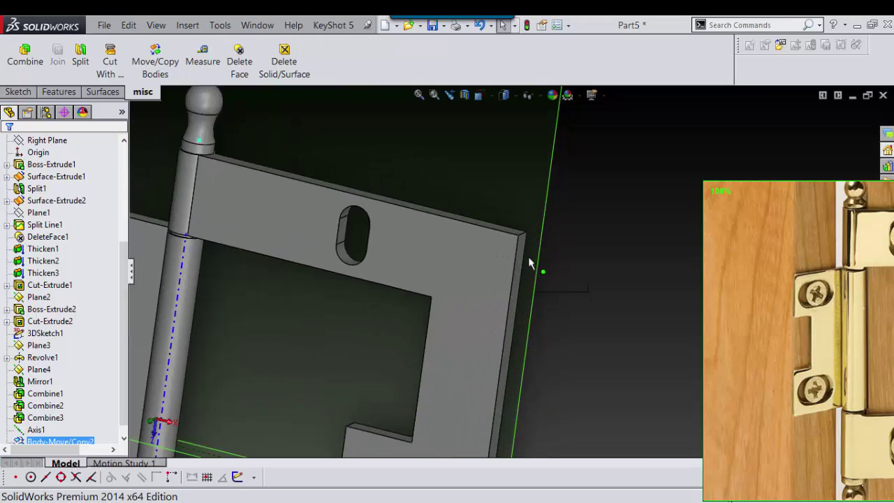
pyautogui.scroll(2, 524, 265)
pyautogui.scroll(1, 489, 269)
pyautogui.moveTo(519, 324)
pyautogui.mouseDown(button='middle')
pyautogui.moveTo(566, 268)
pyautogui.moveTo(469, 273)
pyautogui.mouseUp(button='middle')
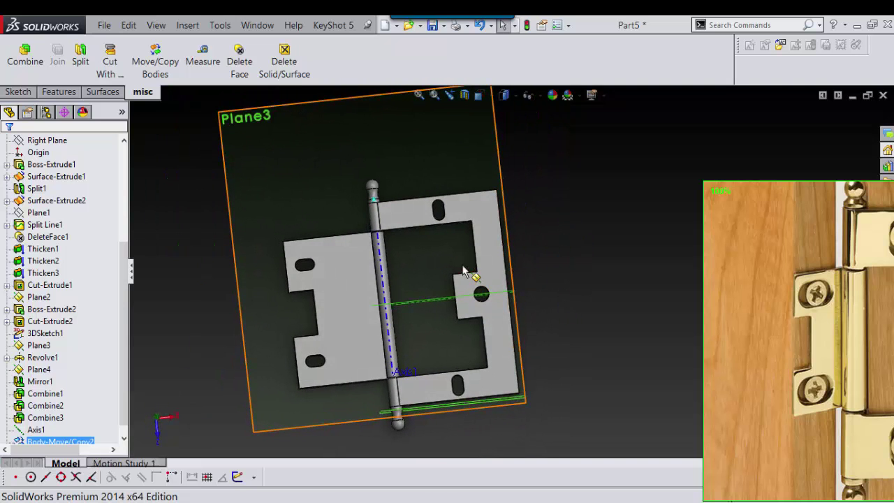
pyautogui.scroll(-3, 457, 259)
pyautogui.scroll(2, 517, 314)
pyautogui.moveTo(552, 362)
pyautogui.mouseDown(button='middle')
pyautogui.moveTo(561, 254)
pyautogui.moveTo(565, 377)
pyautogui.moveTo(519, 359)
pyautogui.mouseUp(button='middle')
pyautogui.scroll(-3, 503, 344)
pyautogui.scroll(3, 503, 344)
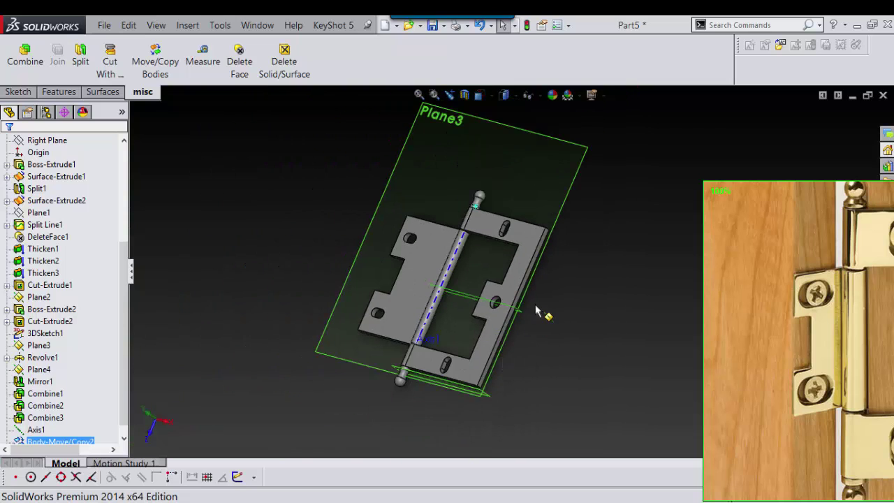
pyautogui.moveTo(538, 312)
pyautogui.mouseDown(button='middle')
pyautogui.moveTo(561, 282)
pyautogui.moveTo(496, 281)
pyautogui.mouseUp(button='middle')
pyautogui.scroll(-2, 496, 281)
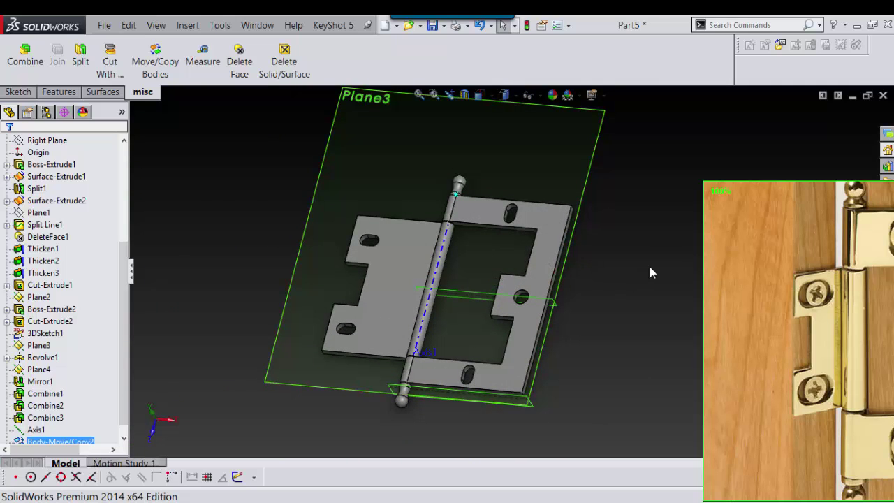
pyautogui.moveTo(825, 278); pyautogui.dragTo(735, 237)
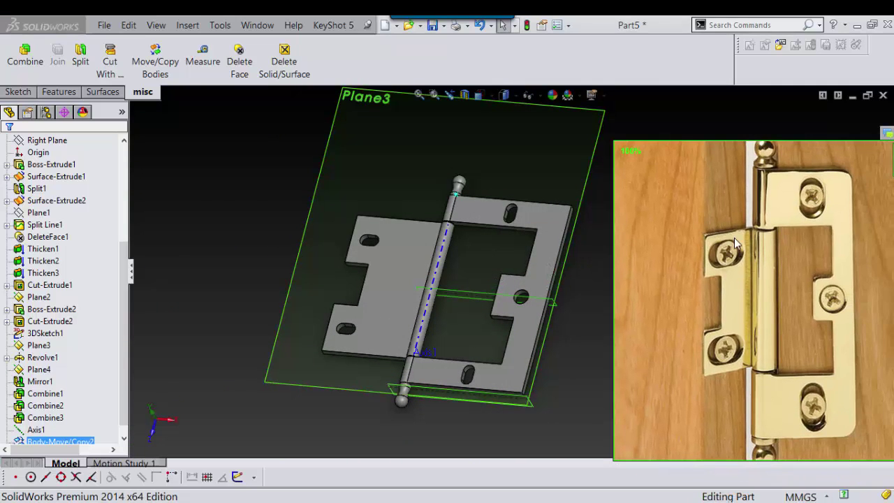